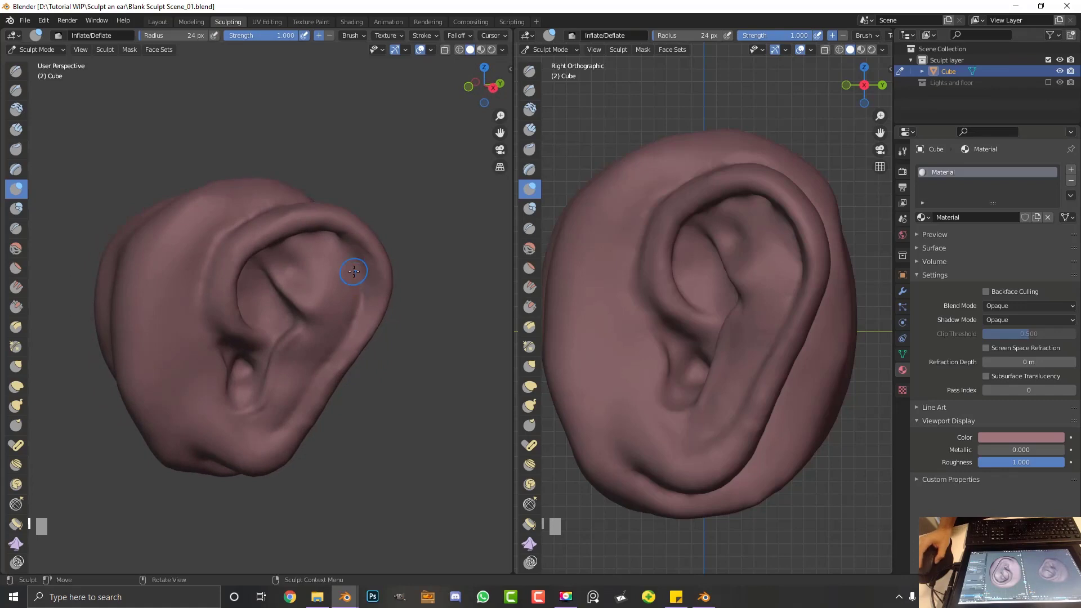
middle_click_drag(309, 352, 361, 367)
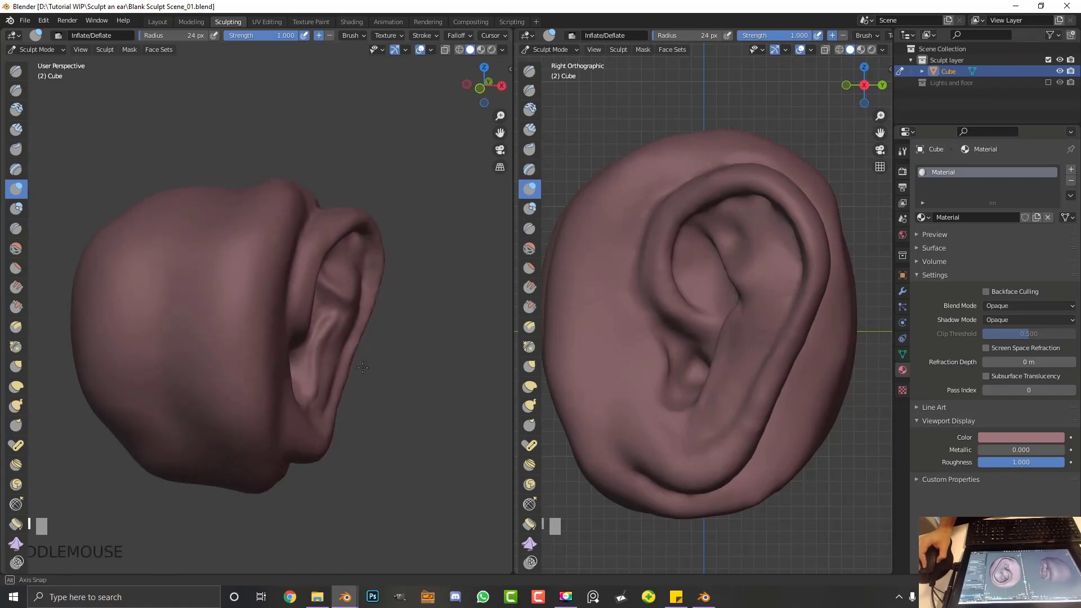
mouse_move(363, 368)
middle_mouse_down()
mouse_move(276, 361)
mouse_move(400, 372)
mouse_move(281, 359)
mouse_move(360, 368)
mouse_move(257, 376)
mouse_move(367, 364)
middle_mouse_up()
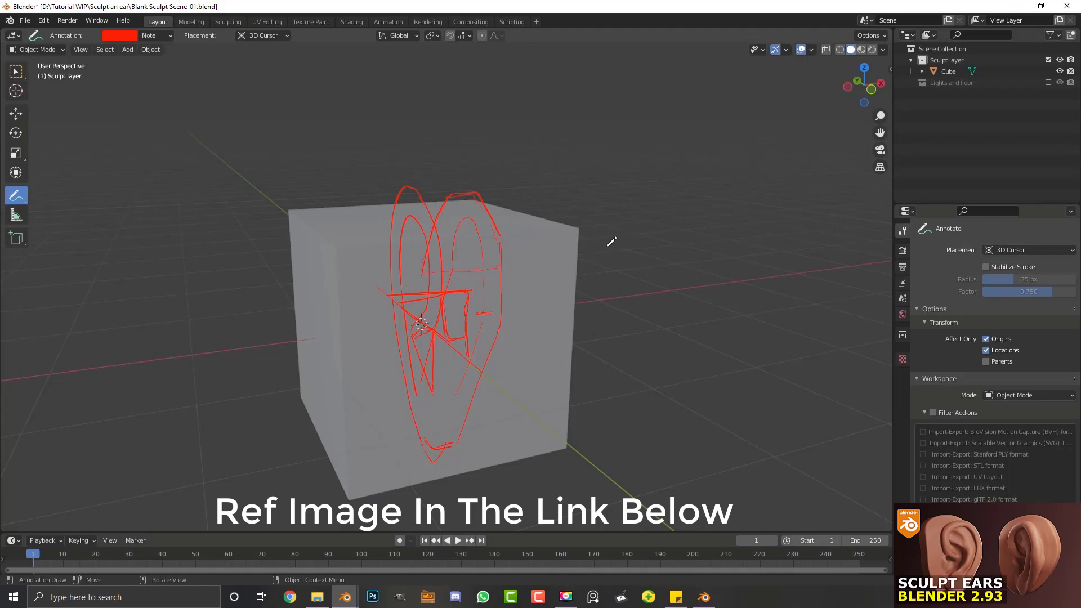
Step: In the right view, annotate a small ear beside the guide with an outer outline, an inner curve and a tragus loop
mouse_move(623, 274)
middle_mouse_down()
mouse_move(593, 299)
mouse_move(610, 321)
mouse_move(612, 306)
middle_mouse_up()
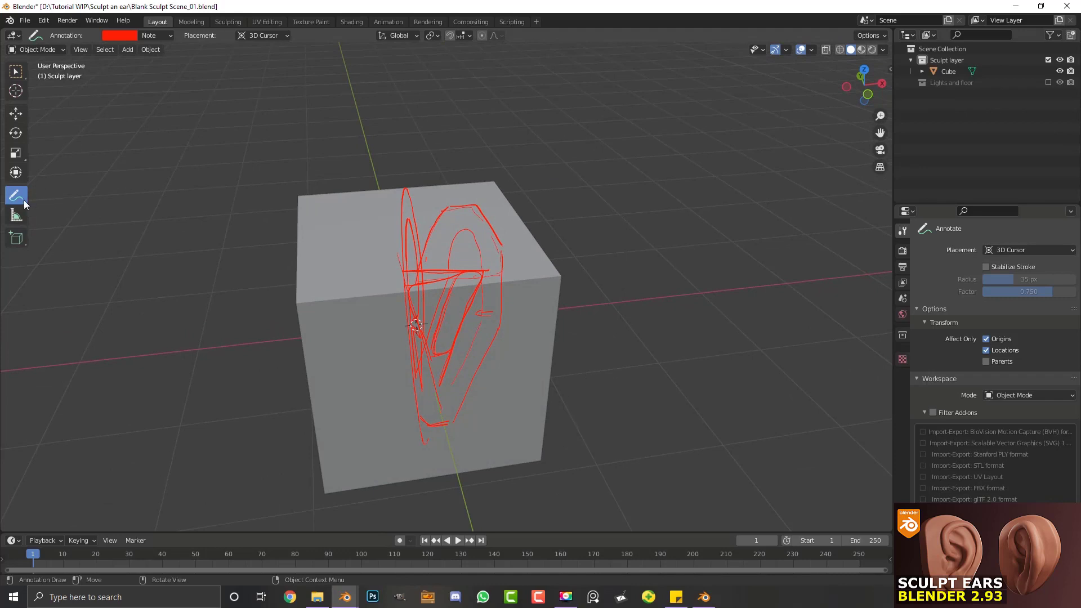
key("KP_1")
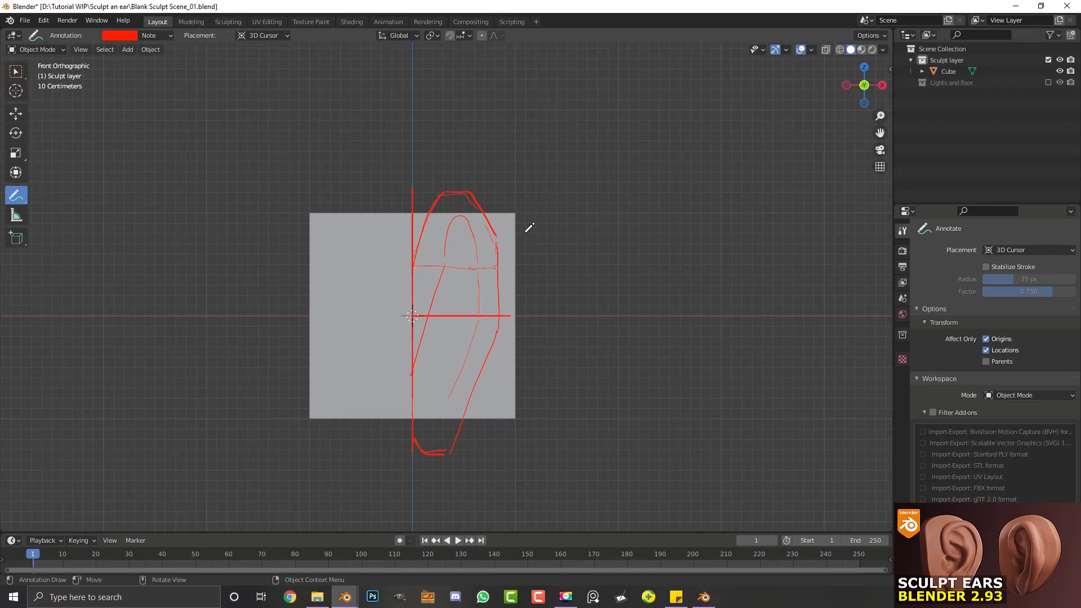
key("KP_3")
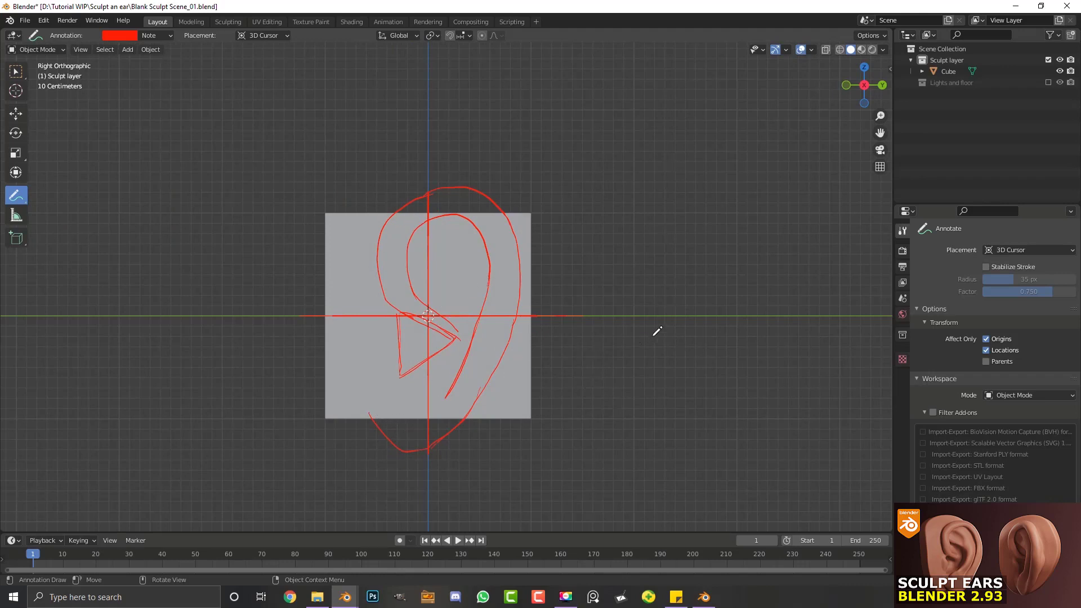
mouse_move(652, 312)
left_mouse_down()
mouse_move(690, 251)
mouse_move(682, 193)
mouse_move(646, 195)
mouse_move(640, 228)
left_mouse_up()
left_click_drag(651, 312, 629, 293)
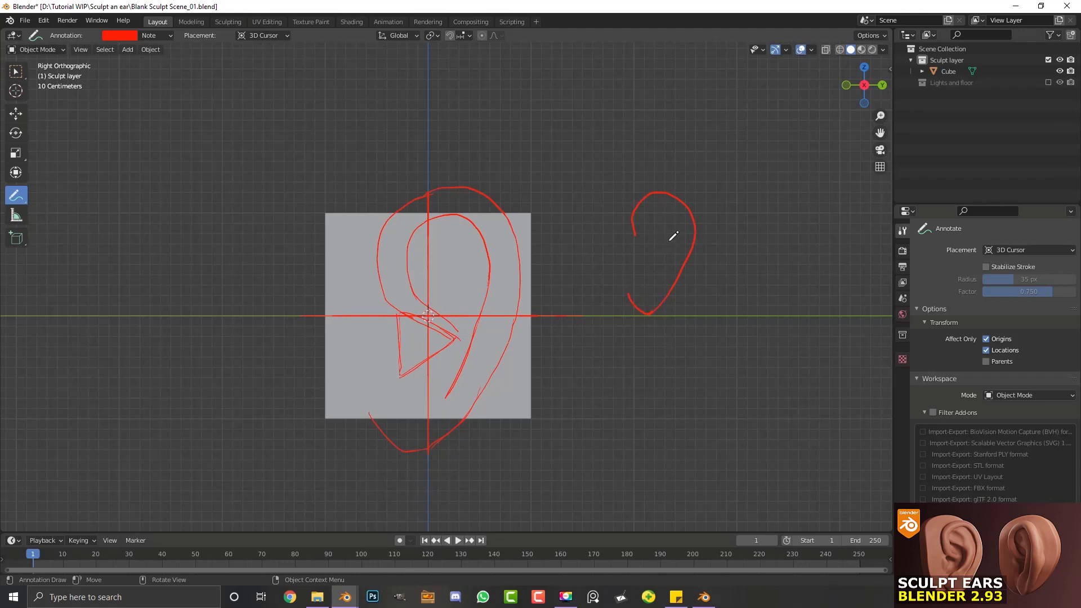
mouse_move(657, 284)
left_mouse_down()
mouse_move(678, 215)
mouse_move(652, 205)
mouse_move(643, 220)
mouse_move(653, 244)
mouse_move(627, 244)
mouse_move(630, 275)
mouse_move(652, 254)
mouse_move(646, 247)
left_mouse_up()
key("ctrl+z")
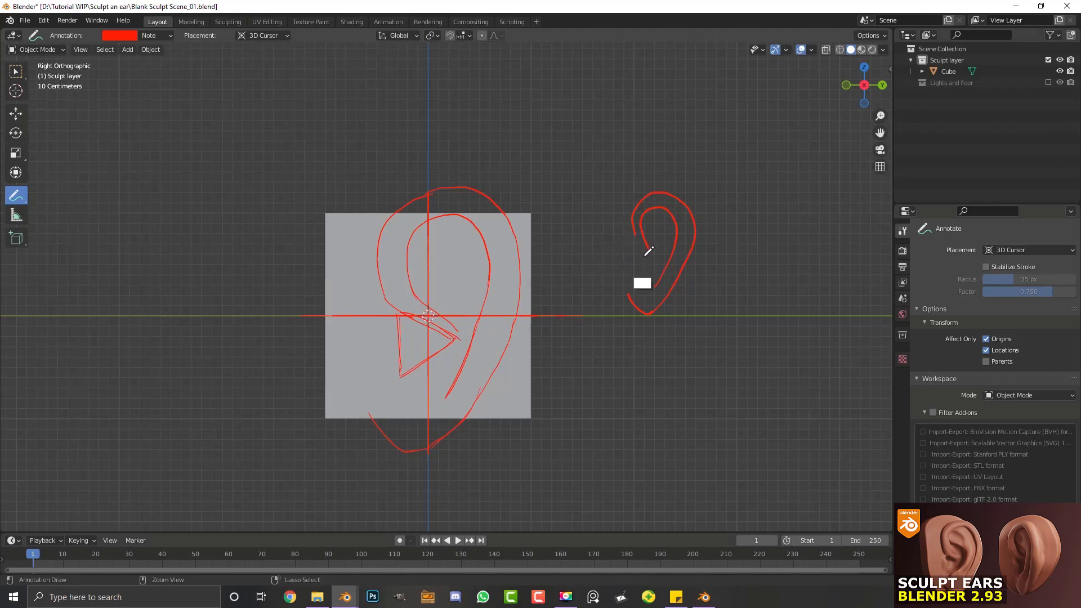
mouse_move(647, 249)
left_mouse_down()
mouse_move(635, 269)
mouse_move(649, 247)
left_mouse_up()
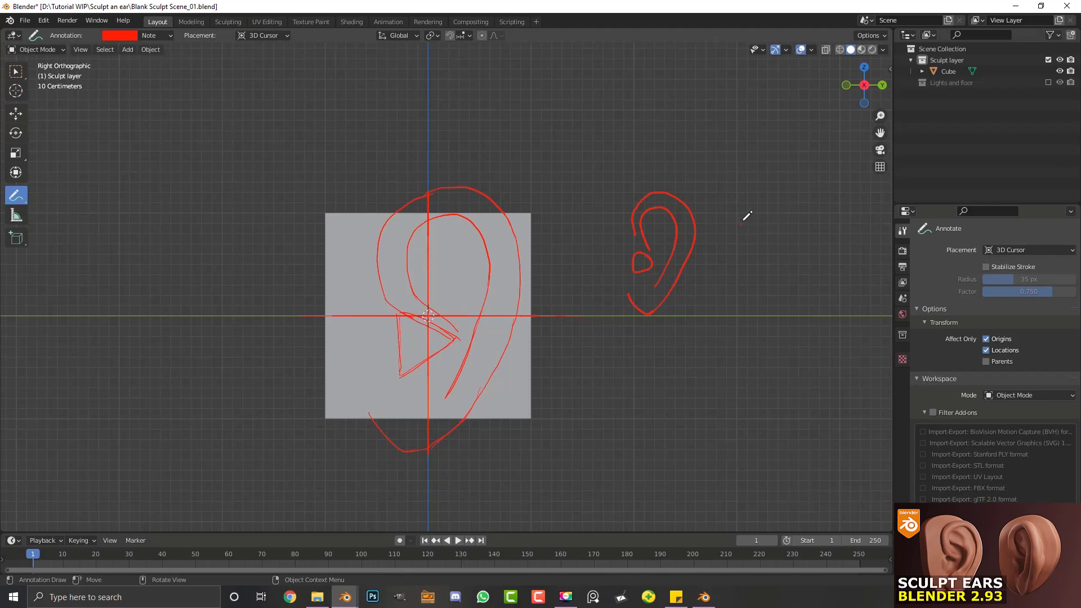
Step: Annotate a rounder C-shaped ear with a matching inner curve next to the small ear sketch, plus extra explanatory strokes
mouse_move(740, 224)
left_mouse_down()
mouse_move(790, 206)
mouse_move(804, 277)
mouse_move(761, 311)
mouse_move(742, 292)
left_mouse_up()
mouse_move(753, 238)
left_mouse_down()
mouse_move(770, 228)
mouse_move(791, 261)
mouse_move(758, 286)
left_mouse_up()
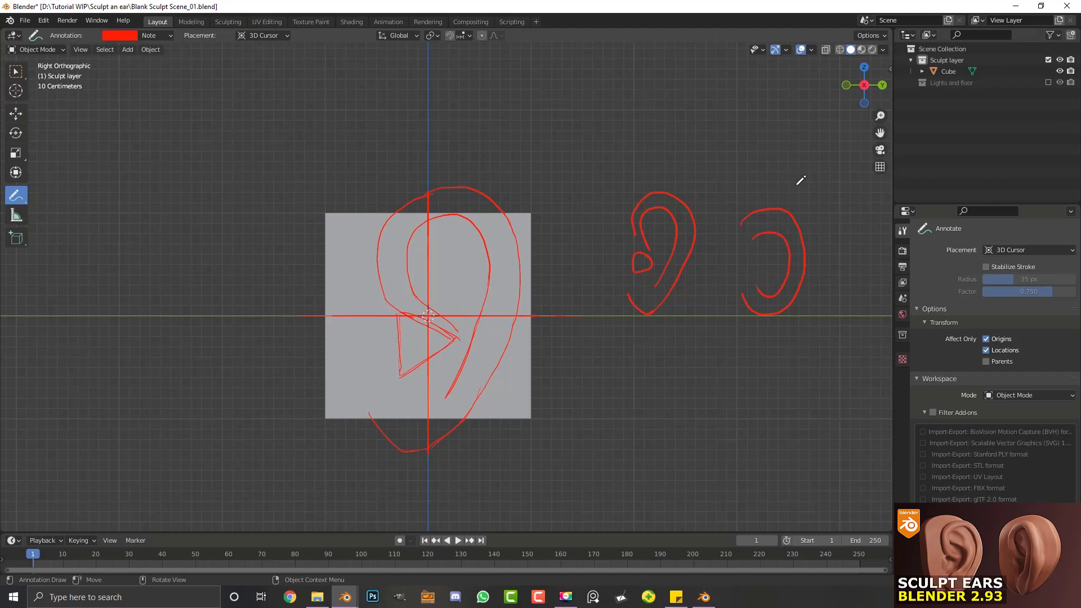
mouse_move(790, 182)
left_mouse_down()
mouse_move(807, 198)
mouse_move(793, 199)
left_mouse_up()
left_click_drag(688, 187, 731, 169)
left_click_drag(659, 164, 668, 141)
mouse_move(782, 146)
left_mouse_down()
mouse_move(802, 153)
mouse_move(783, 161)
left_mouse_up()
mouse_move(668, 144)
left_mouse_down("ctrl")
mouse_move(647, 209)
mouse_move(641, 317)
mouse_move(648, 202)
mouse_move(730, 220)
mouse_move(804, 274)
mouse_move(749, 209)
mouse_move(596, 188)
left_mouse_up("ctrl")
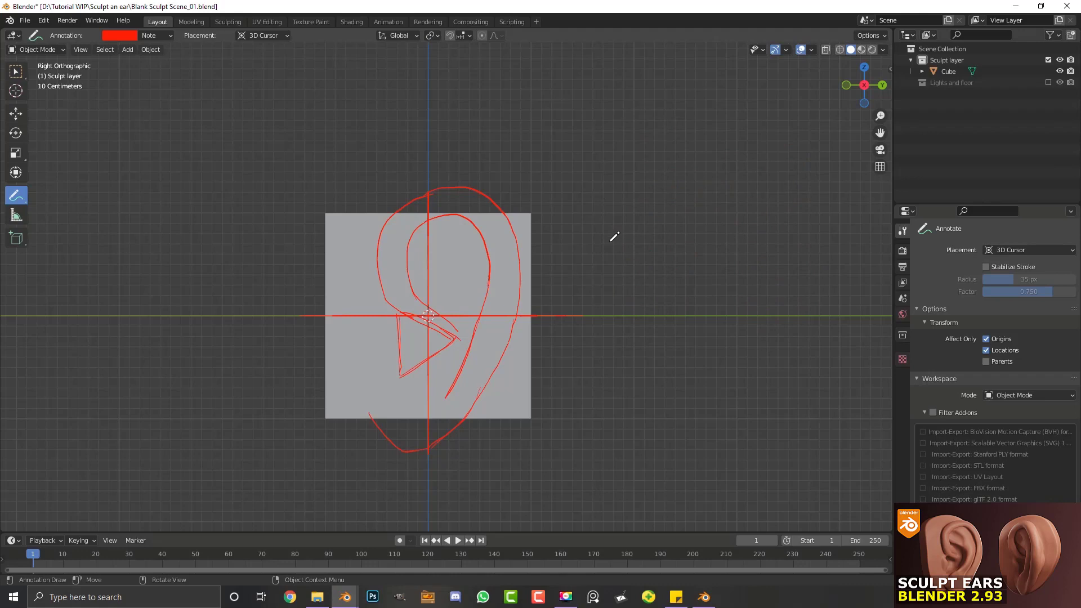
Step: In the top view, annotate two rounded ear profiles and one wedge-shaped profile beside the guide, and undo them
key("KP_7")
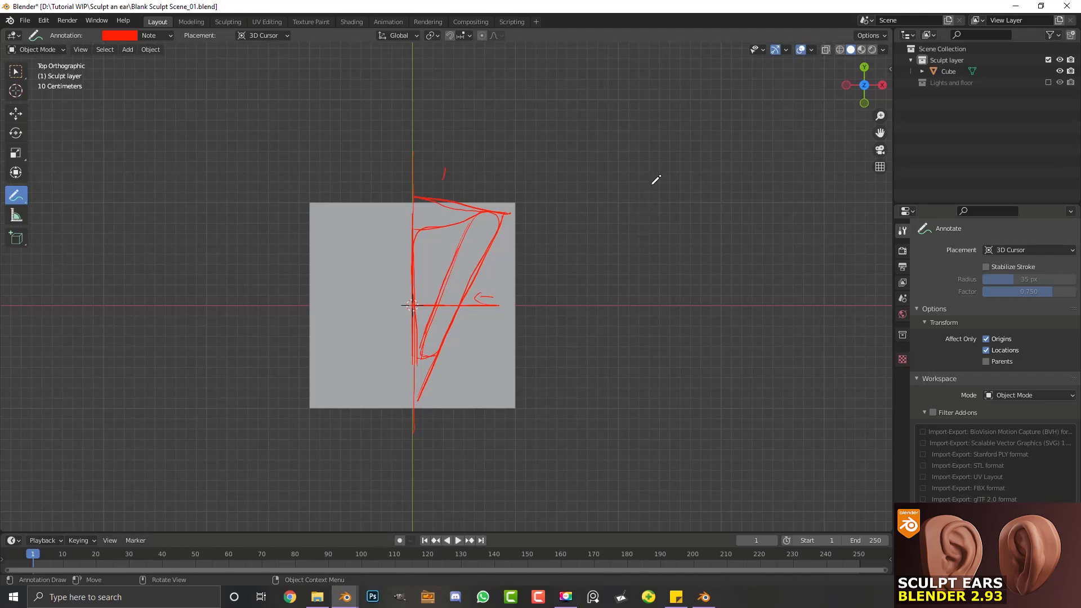
mouse_move(623, 233)
left_mouse_down()
mouse_move(655, 246)
mouse_move(648, 304)
mouse_move(628, 297)
mouse_move(623, 199)
left_mouse_up()
left_click_drag(627, 295, 622, 348)
mouse_move(722, 194)
left_mouse_down()
mouse_move(721, 225)
mouse_move(757, 234)
mouse_move(718, 350)
left_mouse_up()
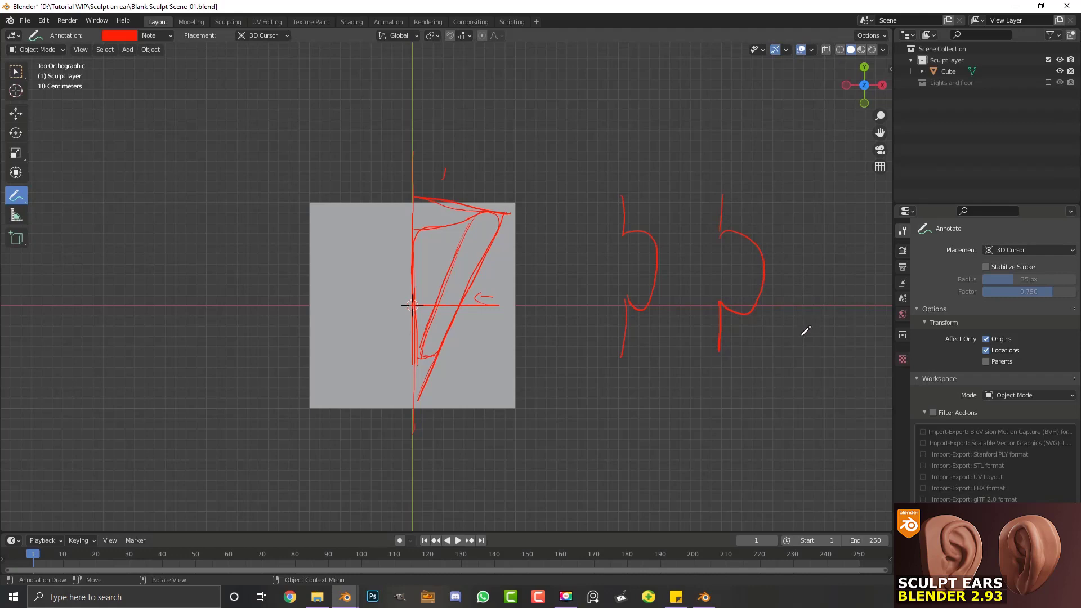
mouse_move(802, 335)
left_mouse_down()
mouse_move(863, 207)
mouse_move(807, 206)
mouse_move(790, 378)
left_mouse_up()
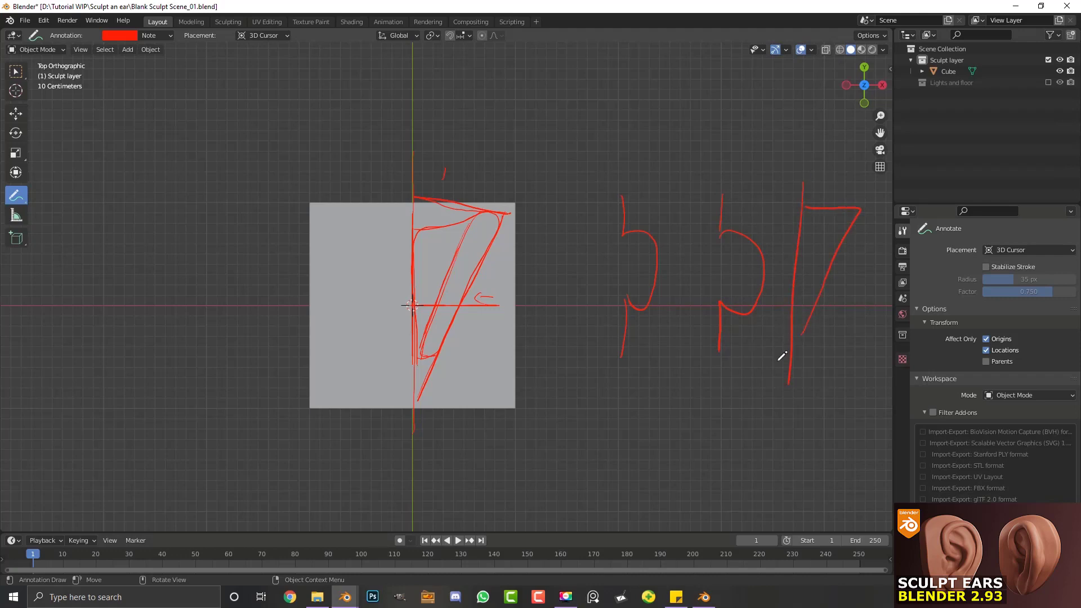
key("ctrl+z")
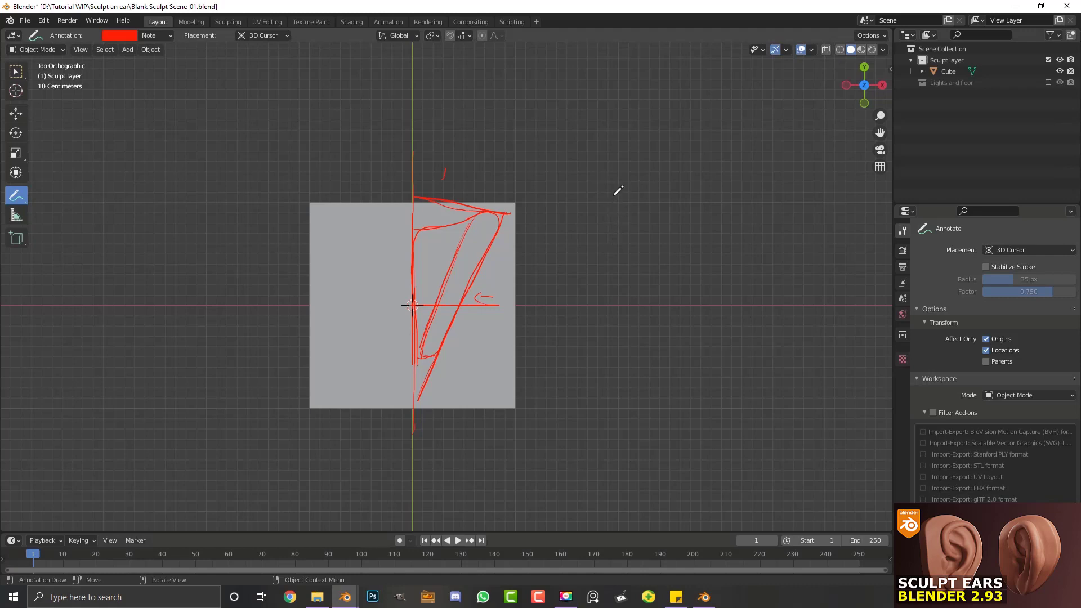
Step: Annotate a triangular ear wedge beside the top-view guide and add its inner edge, curved ends and head surface lines
mouse_move(615, 198)
left_mouse_down()
mouse_move(609, 415)
mouse_move(712, 226)
left_mouse_up()
left_click_drag(618, 196, 706, 236)
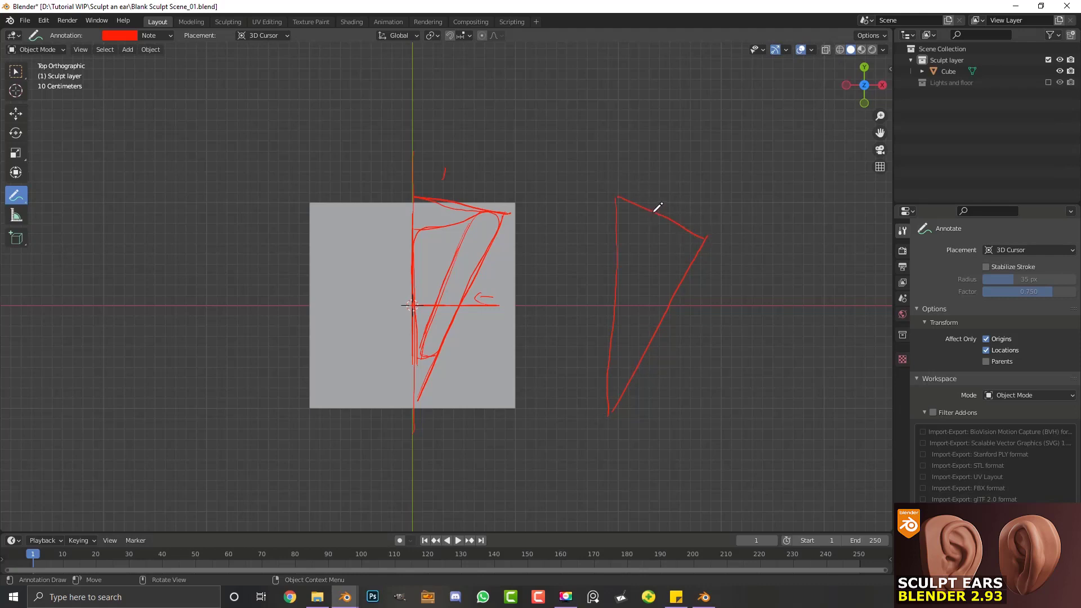
left_click_drag(653, 213, 618, 253)
left_click_drag(609, 370, 627, 378)
left_click_drag(653, 211, 609, 374)
mouse_move(617, 196)
left_mouse_down("ctrl")
mouse_move(593, 350)
mouse_move(601, 391)
mouse_move(613, 397)
mouse_move(609, 426)
left_mouse_up("ctrl")
left_click_drag(617, 255, 617, 188)
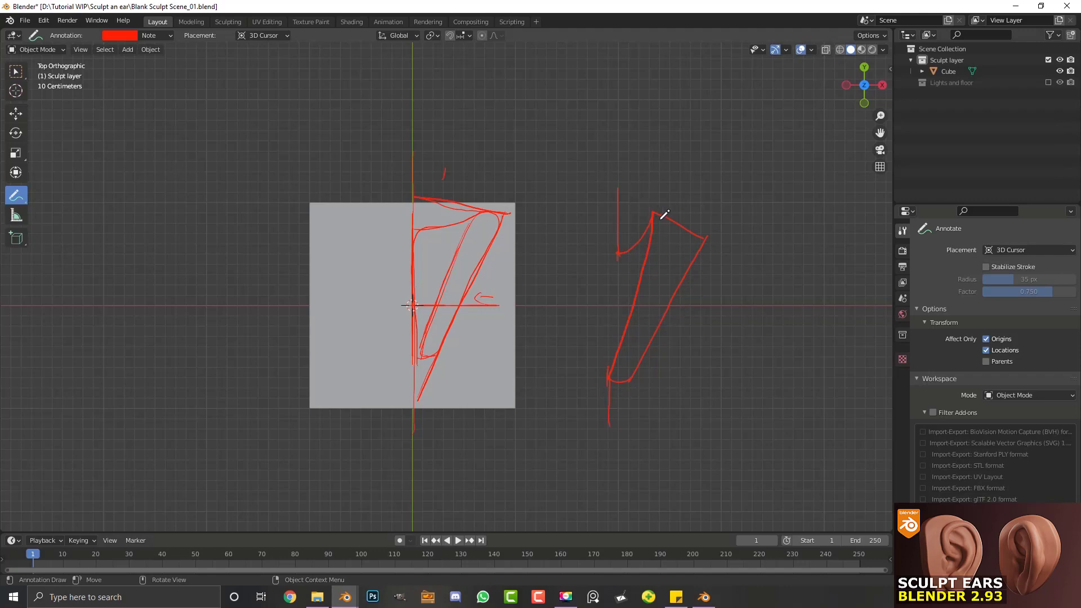
Step: Retrace the outer edges of the wedge sketch and undo all demonstration strokes in the top view
left_click_drag(626, 403, 704, 239)
left_click_drag(617, 189, 706, 240)
key("ctrl+z")
key("ctrl+z")
key("ctrl+z")
key("ctrl+z")
key("ctrl+z")
key("ctrl+z")
key("ctrl+z")
key("ctrl+z")
key("ctrl+z")
key("ctrl+z")
key("ctrl+z")
key("ctrl+z")
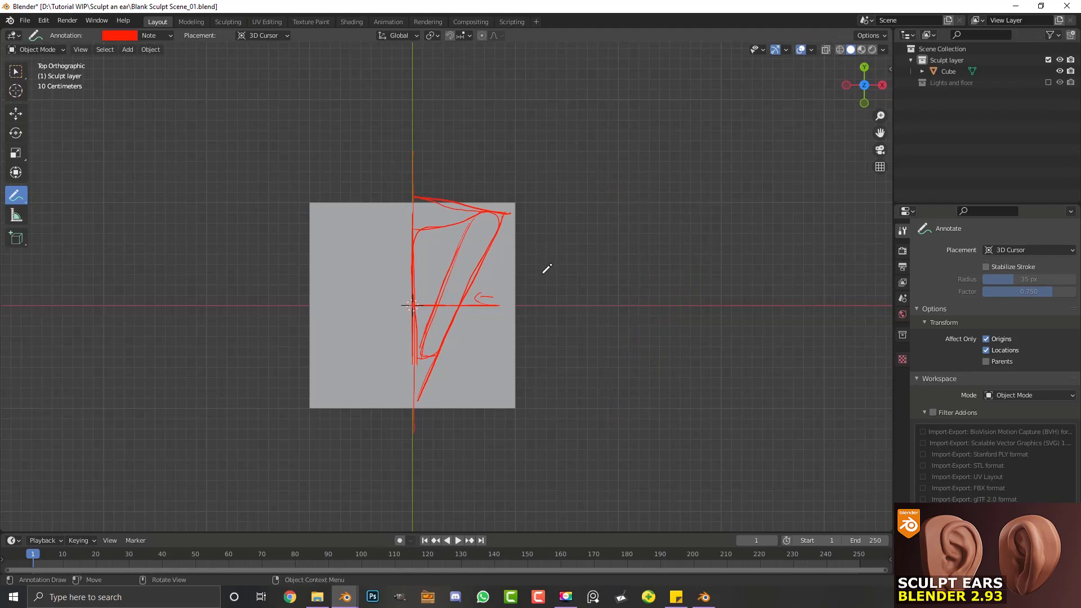
Step: In the front view, annotate a rounded ear profile against a head line and a smaller ear curve above it, and undo them
key("KP_1")
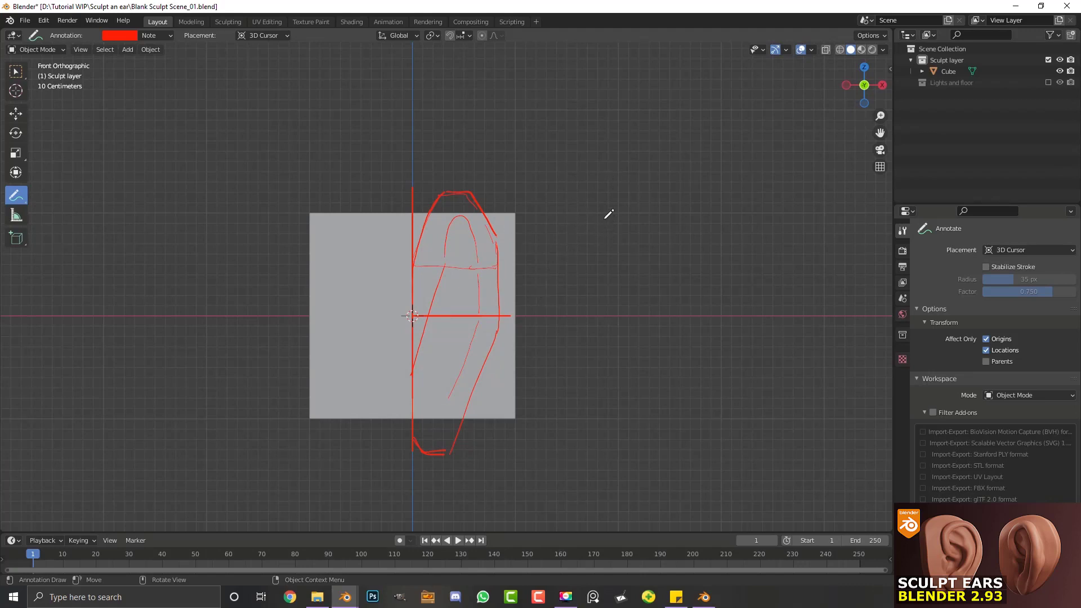
mouse_move(604, 219)
left_mouse_down()
mouse_move(619, 257)
mouse_move(674, 310)
mouse_move(610, 374)
mouse_move(607, 399)
left_mouse_up()
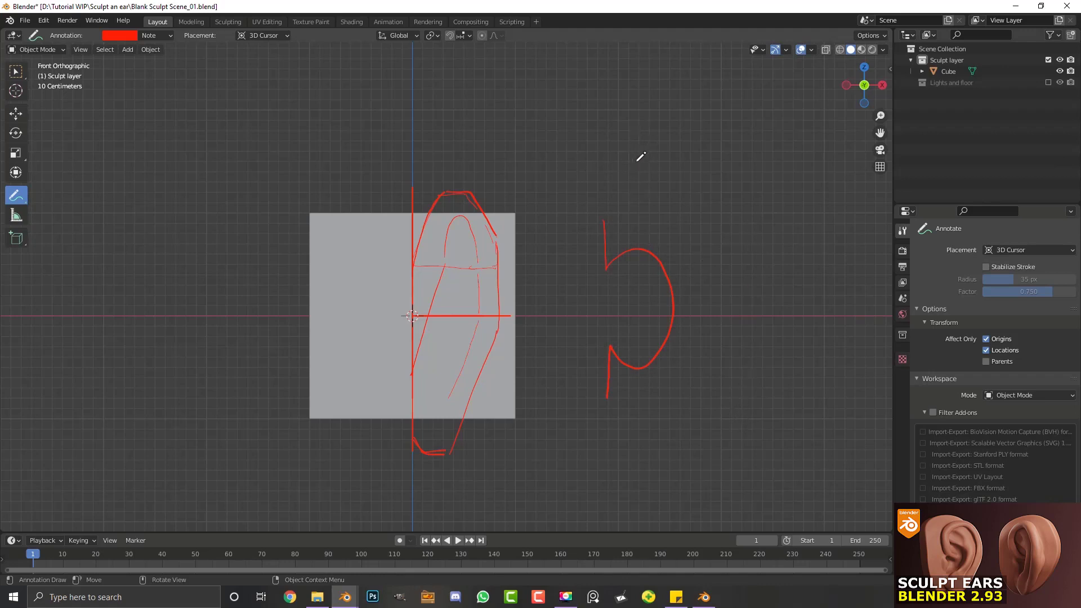
mouse_move(619, 178)
left_mouse_down()
mouse_move(651, 139)
mouse_move(654, 86)
mouse_move(624, 70)
mouse_move(616, 184)
left_mouse_up()
mouse_move(627, 61)
left_mouse_down()
mouse_move(658, 105)
mouse_move(613, 182)
left_mouse_up()
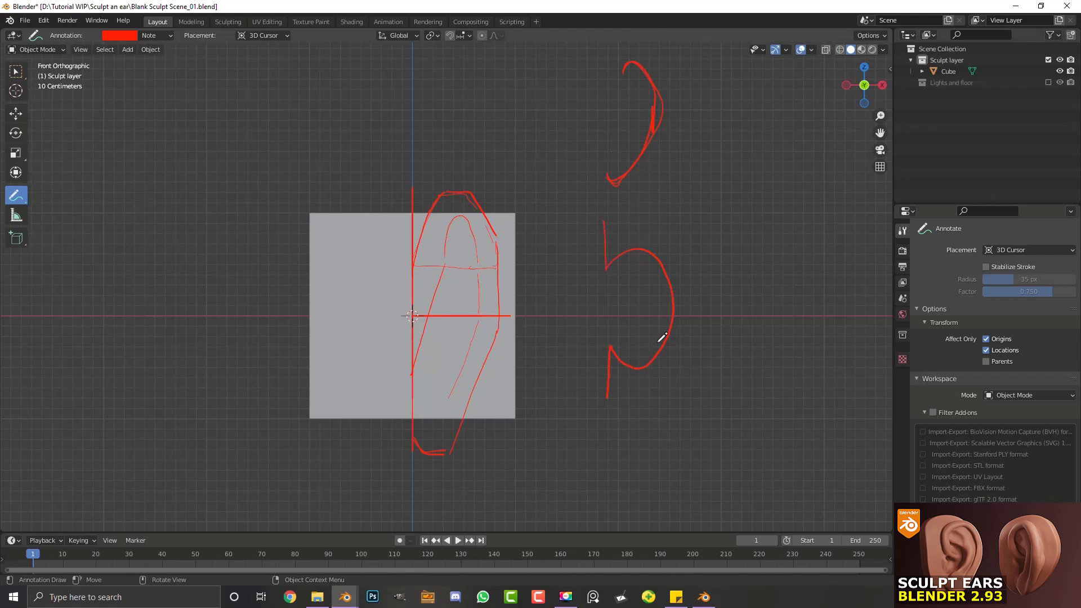
mouse_move(621, 281)
left_mouse_down()
mouse_move(645, 337)
mouse_move(619, 287)
left_mouse_up()
key("ctrl+z")
mouse_move(624, 135)
left_mouse_down("ctrl")
mouse_move(644, 86)
mouse_move(623, 61)
mouse_move(646, 138)
mouse_move(608, 211)
mouse_move(665, 268)
mouse_move(610, 338)
mouse_move(607, 394)
left_mouse_up("ctrl")
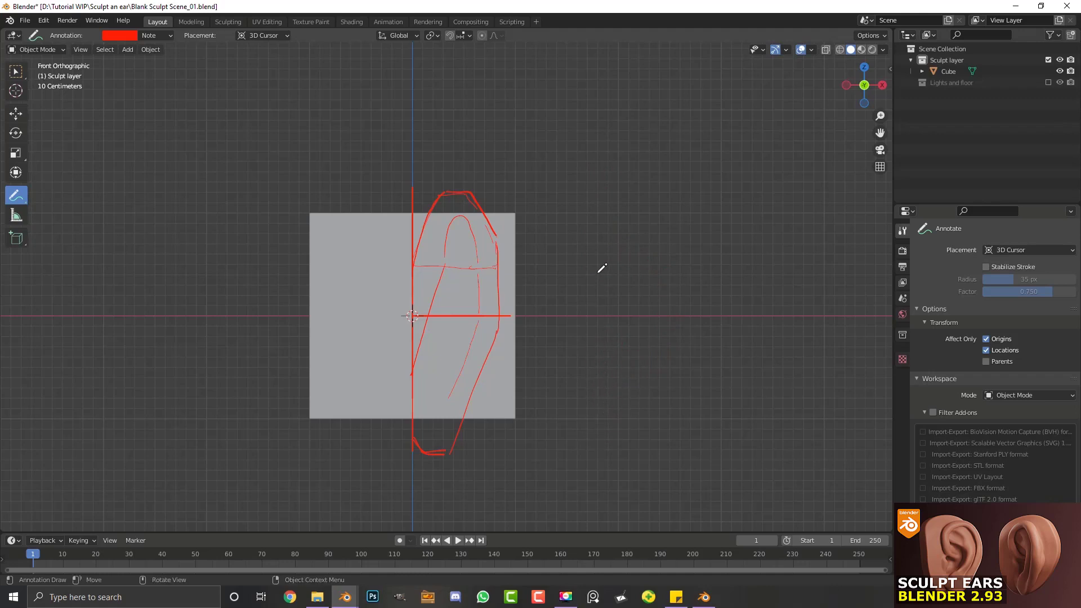
Step: Annotate two front-view ear profiles beside the guide, one with an inner oval and one with an inner curve and tragus loop, and remove them
mouse_move(614, 194)
left_mouse_down()
mouse_move(615, 228)
mouse_move(648, 201)
mouse_move(669, 231)
mouse_move(663, 307)
mouse_move(636, 353)
mouse_move(613, 356)
mouse_move(609, 383)
left_mouse_up()
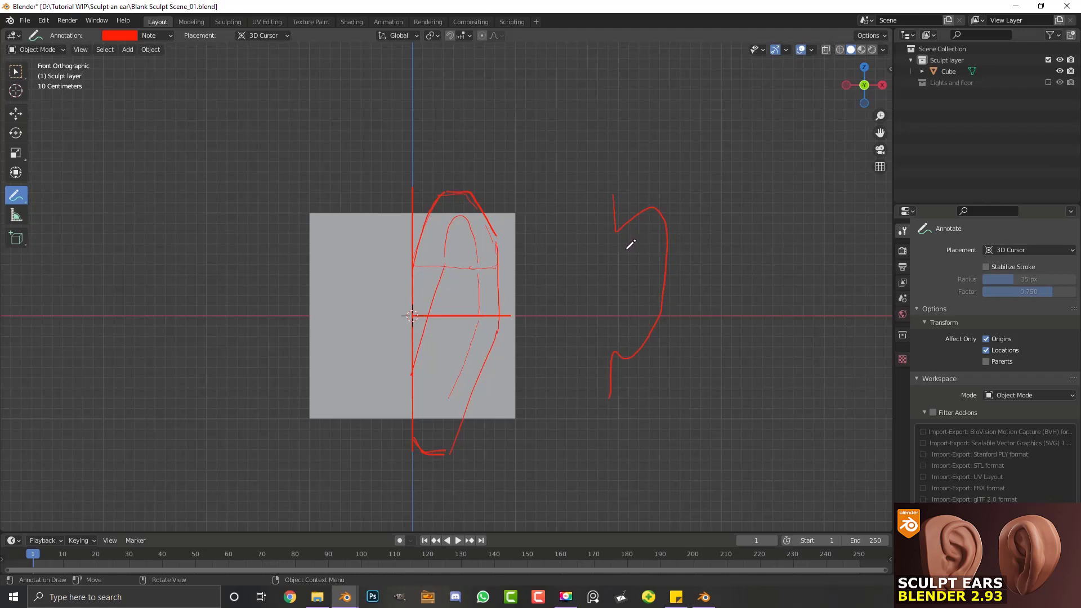
mouse_move(627, 248)
left_mouse_down()
mouse_move(647, 225)
mouse_move(651, 273)
mouse_move(642, 317)
mouse_move(625, 332)
mouse_move(639, 231)
left_mouse_up()
mouse_move(728, 196)
left_mouse_down()
mouse_move(740, 225)
mouse_move(779, 206)
mouse_move(789, 261)
mouse_move(768, 332)
mouse_move(724, 352)
mouse_move(724, 365)
left_mouse_up()
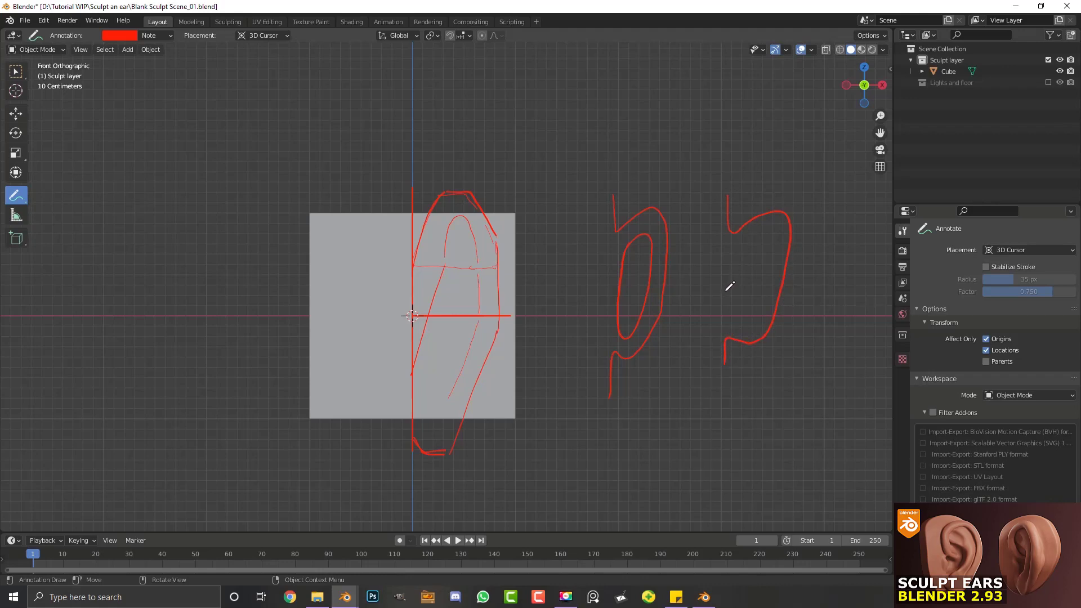
mouse_move(725, 291)
left_mouse_down()
mouse_move(764, 226)
mouse_move(778, 230)
mouse_move(767, 289)
mouse_move(730, 326)
mouse_move(752, 336)
mouse_move(737, 294)
mouse_move(747, 336)
left_mouse_up()
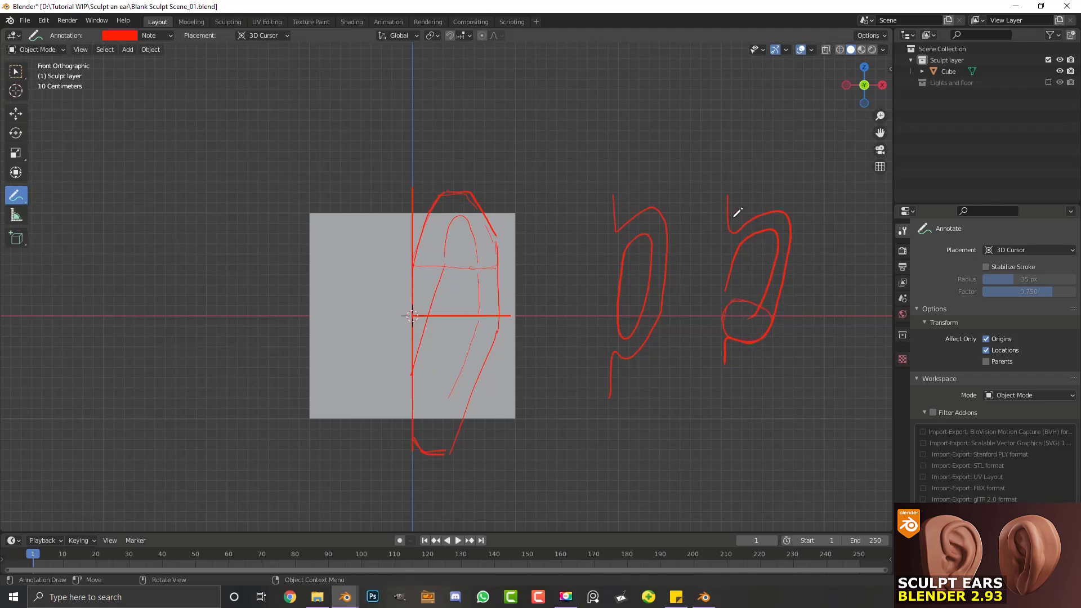
mouse_move(664, 236)
left_mouse_down()
mouse_move(650, 327)
mouse_move(617, 284)
mouse_move(625, 231)
left_mouse_up()
key("ctrl+z")
mouse_move(540, 177)
left_mouse_down()
mouse_move(565, 138)
mouse_move(595, 127)
mouse_move(589, 200)
mouse_move(571, 234)
left_mouse_up()
mouse_move(535, 180)
left_mouse_down("ctrl")
mouse_move(603, 159)
mouse_move(607, 211)
mouse_move(646, 211)
mouse_move(649, 334)
mouse_move(624, 282)
mouse_move(675, 222)
mouse_move(749, 225)
mouse_move(749, 339)
mouse_move(762, 311)
mouse_move(724, 246)
mouse_move(735, 244)
left_mouse_up("ctrl")
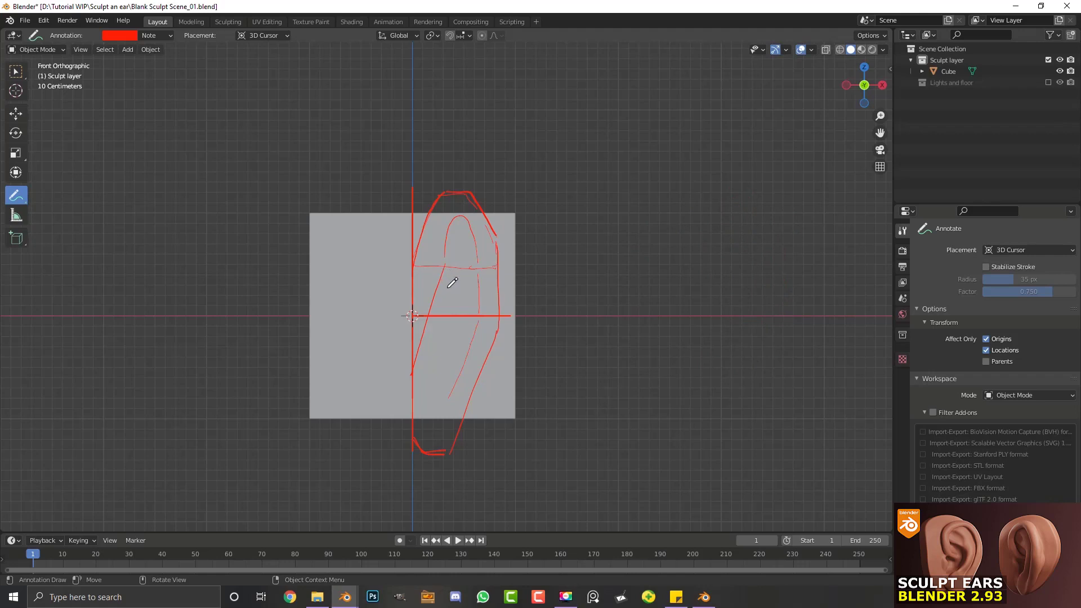
Step: Move the cube to -1 m on the X axis so that its side face meets the base of the annotated ear in the front view
key("KP_3")
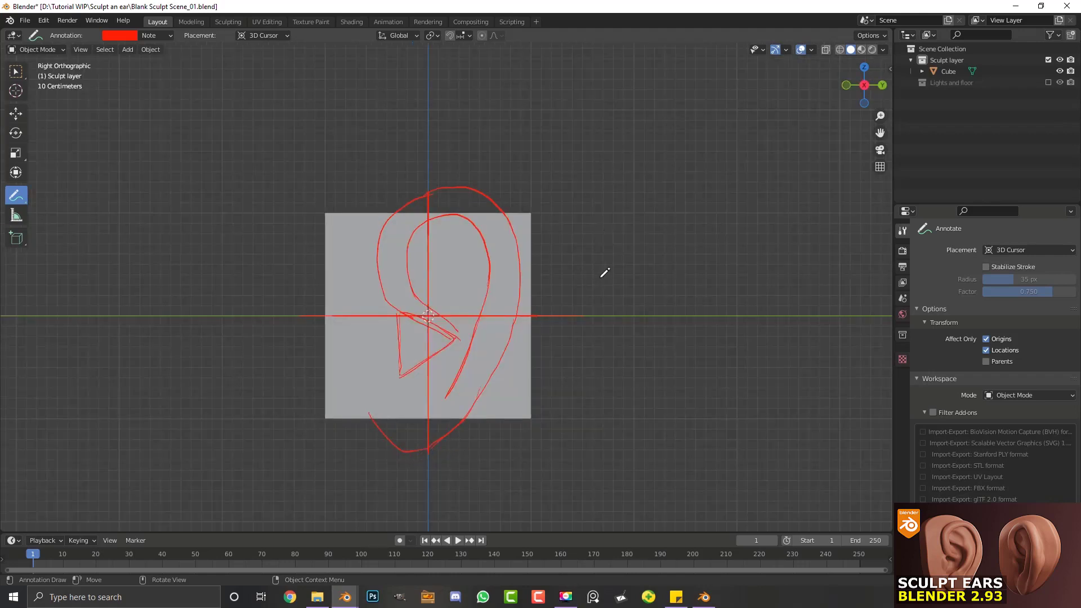
key("KP_7")
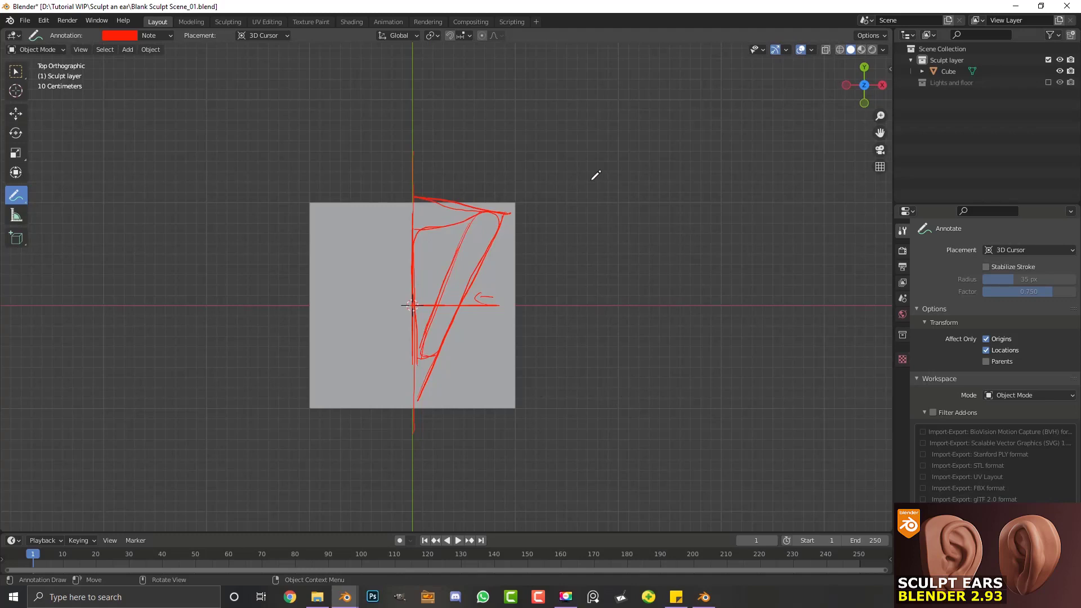
key("KP_1")
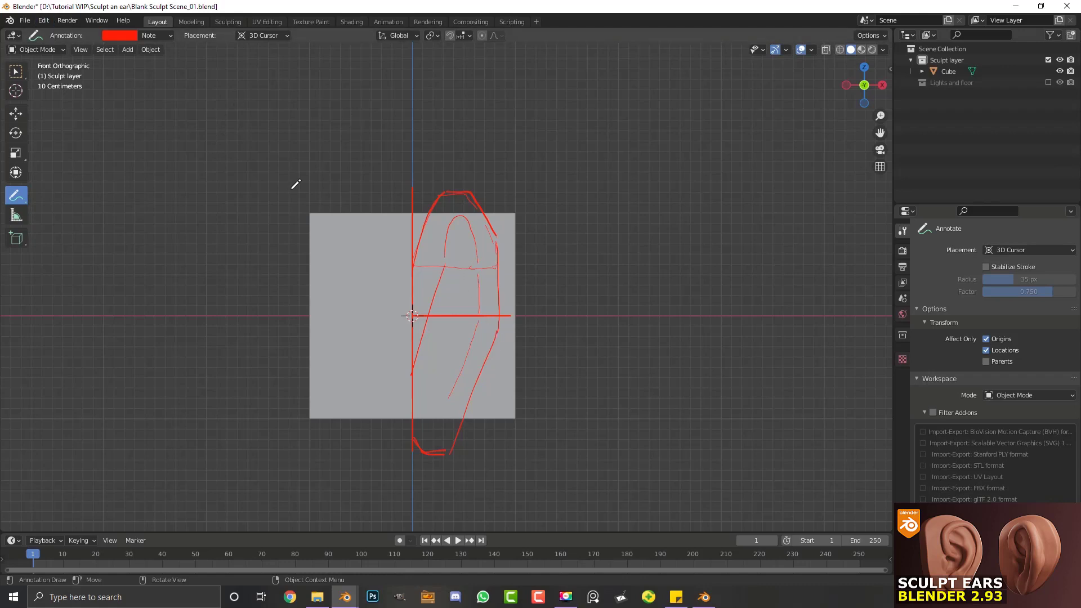
left_click(18, 114)
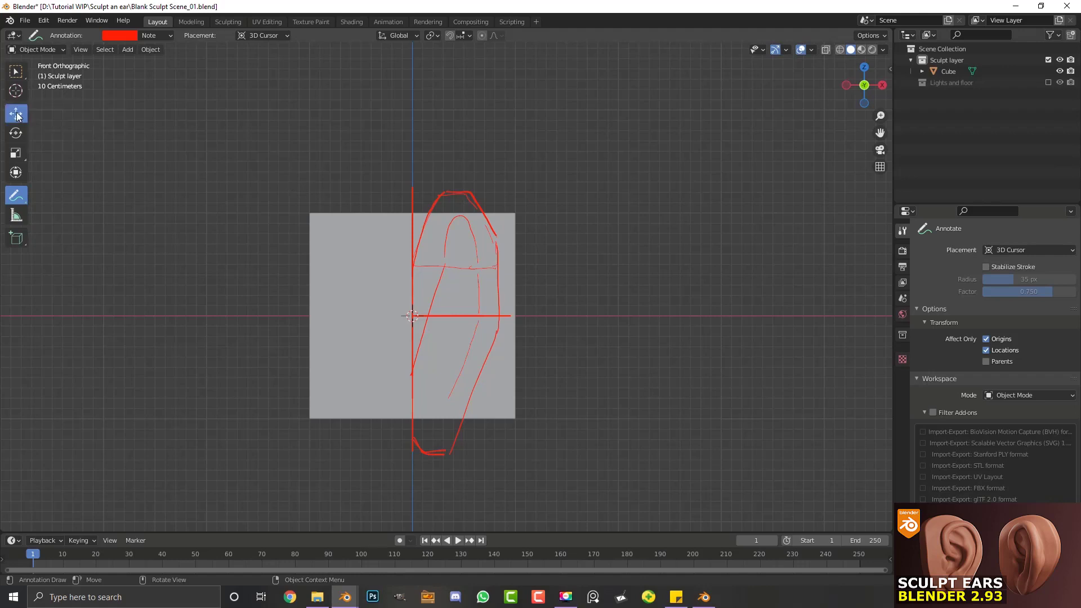
left_click(392, 248)
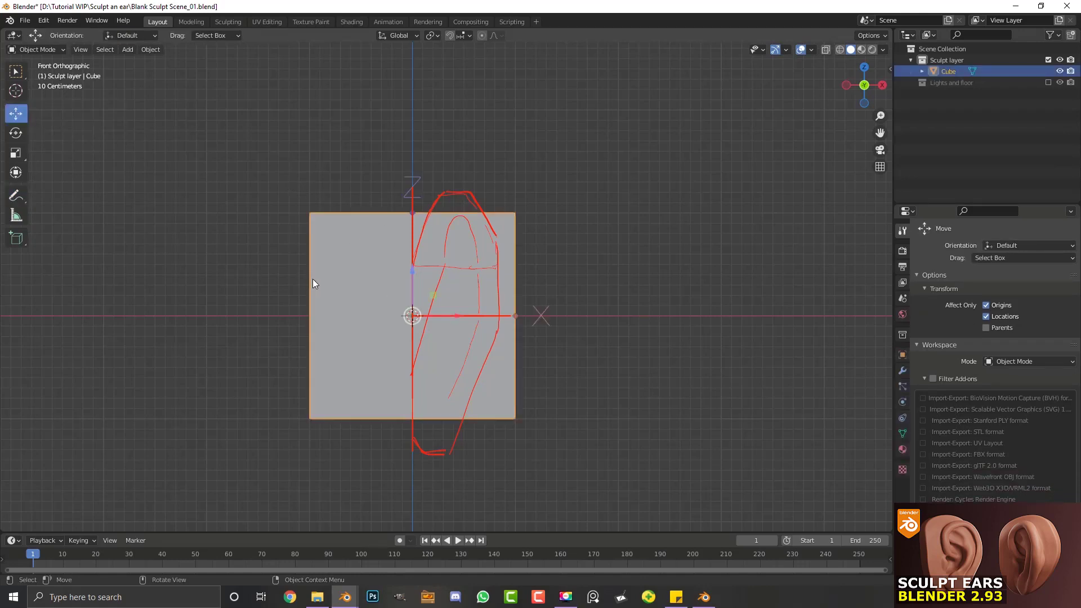
scroll(312, 278, "up", 1)
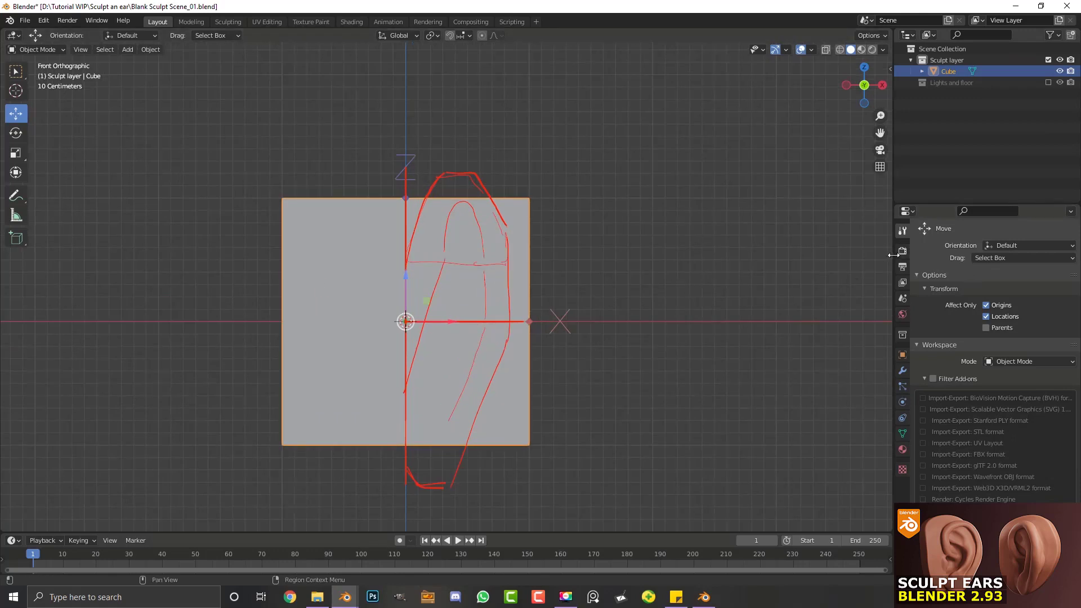
left_click(835, 223)
key("n")
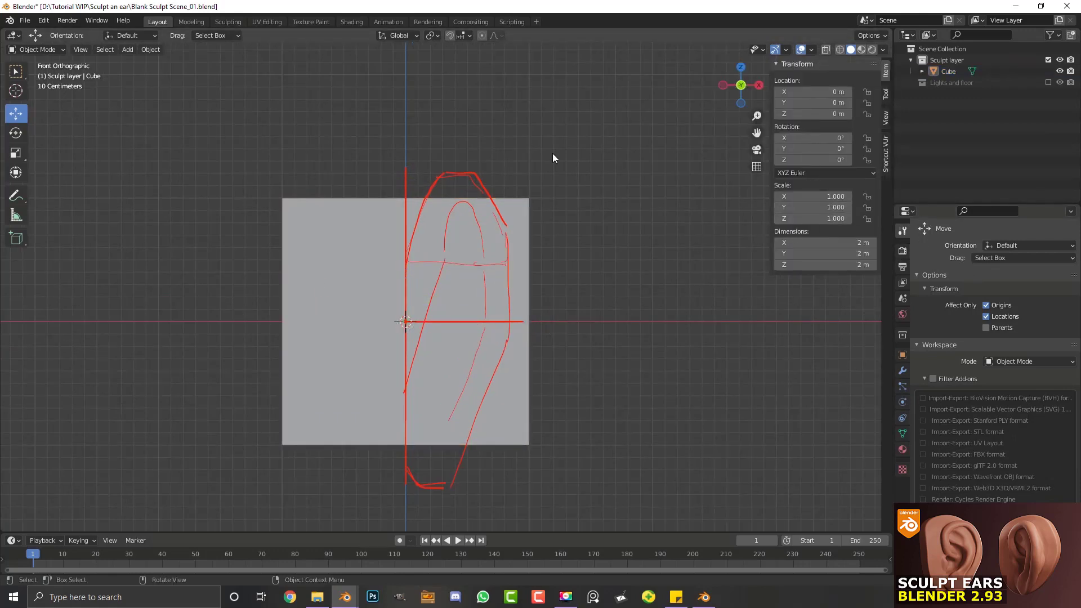
left_click(947, 72)
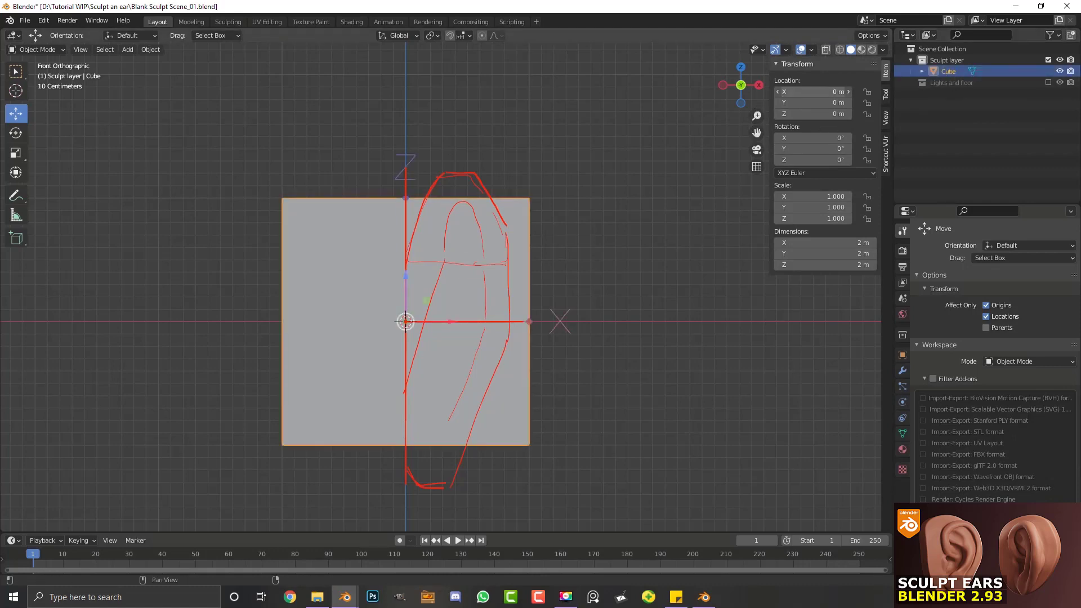
left_click_drag(782, 94, 714, 94)
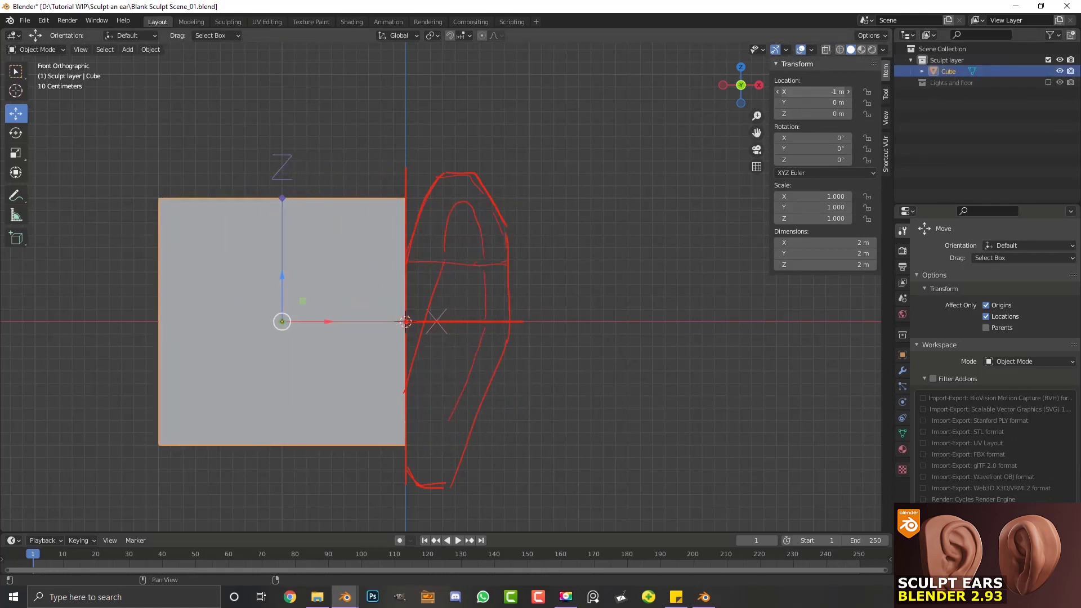
scroll(404, 280, "down", 2)
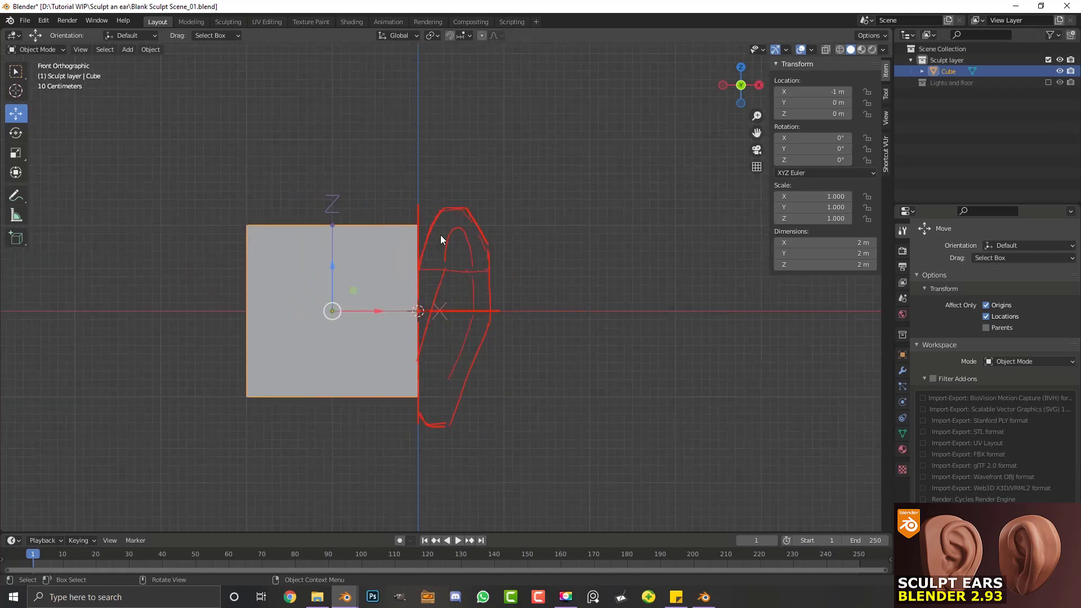
Step: Check the cube's placement against the ear guide in perspective and front views, and start the Shortcut VUr display
scroll(414, 229, "up", 1)
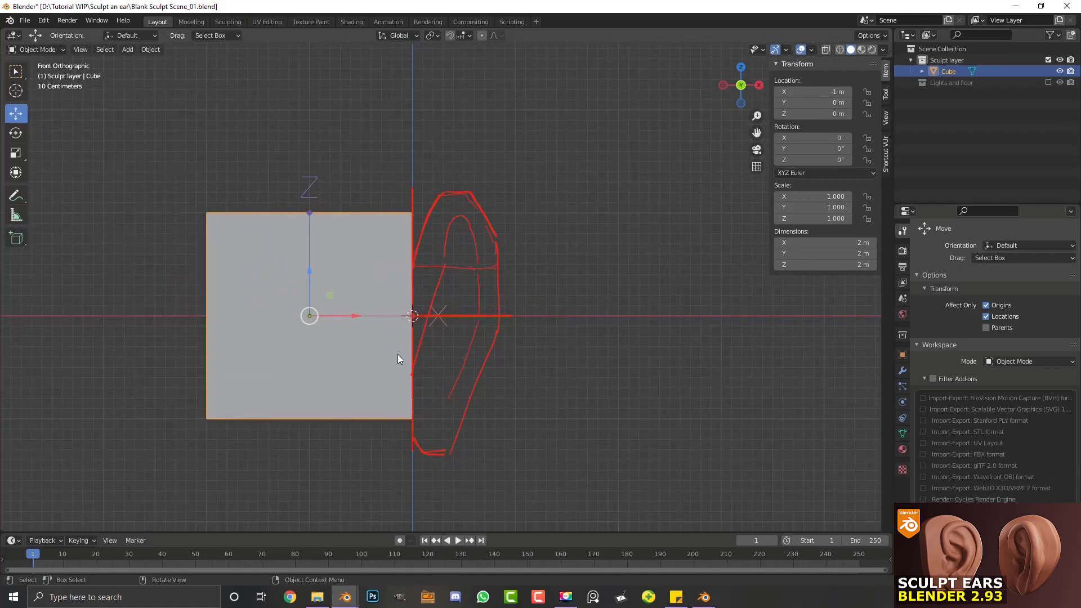
middle_click_drag(397, 355, 473, 368)
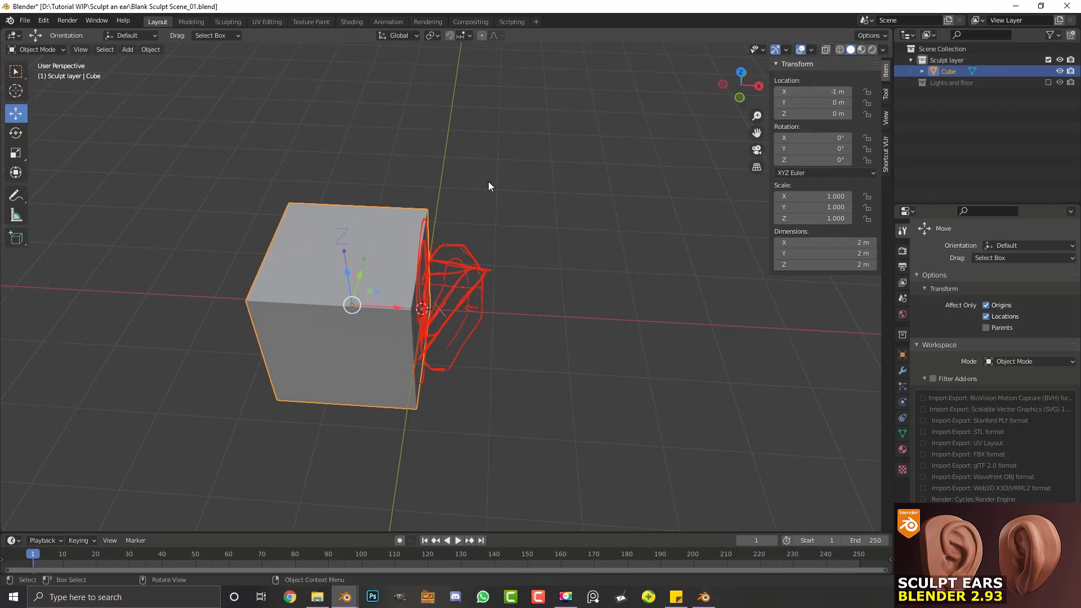
key("KP_1")
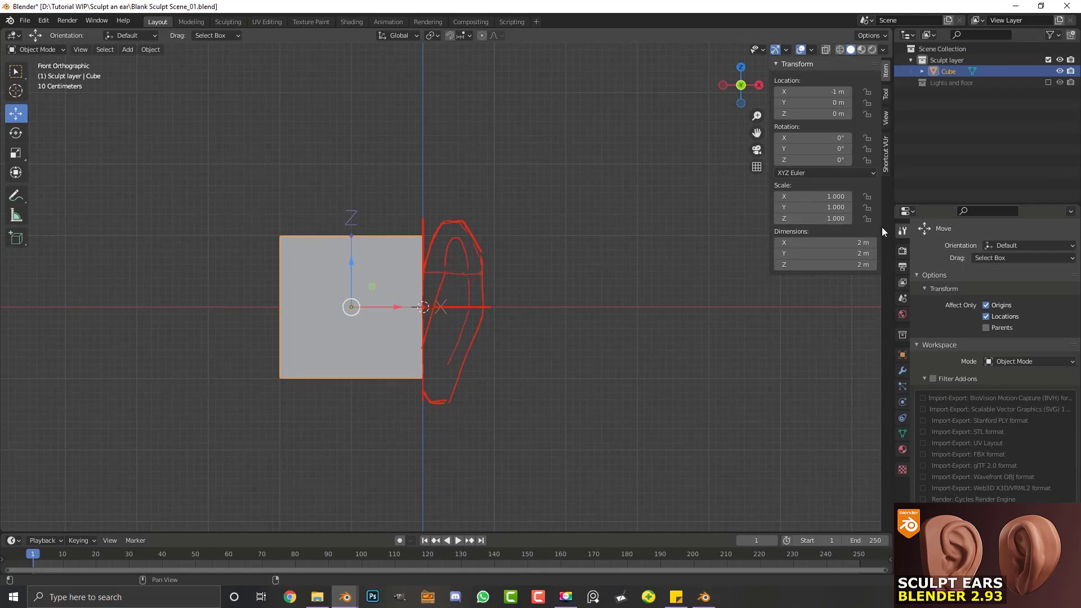
left_click(885, 161)
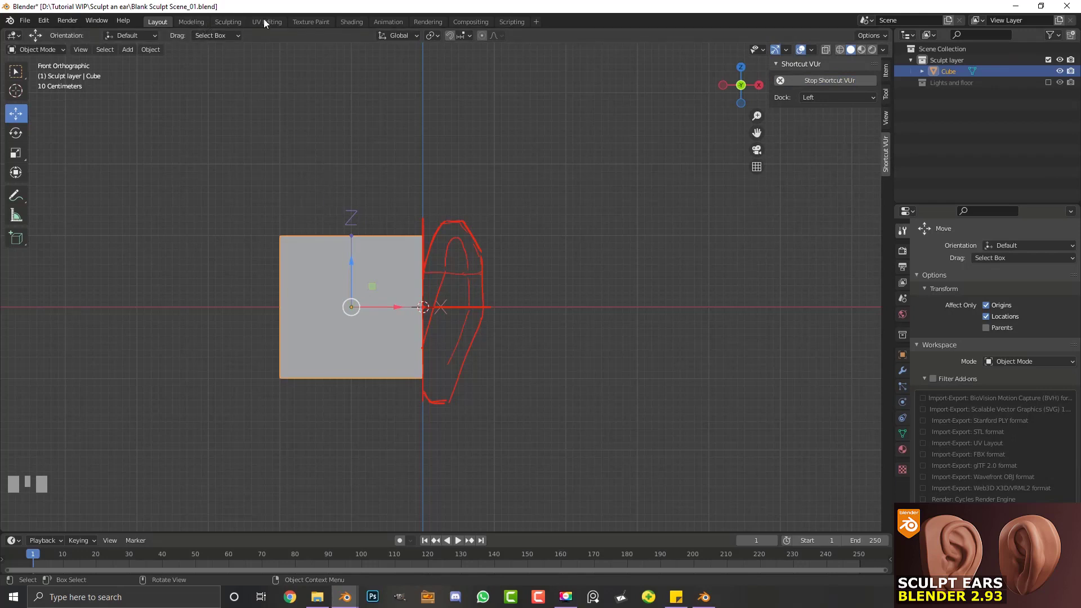
Step: Switch to the Sculpting workspace and enable Dyntopo for the cube, accepting the vertex data warning
left_click(230, 21)
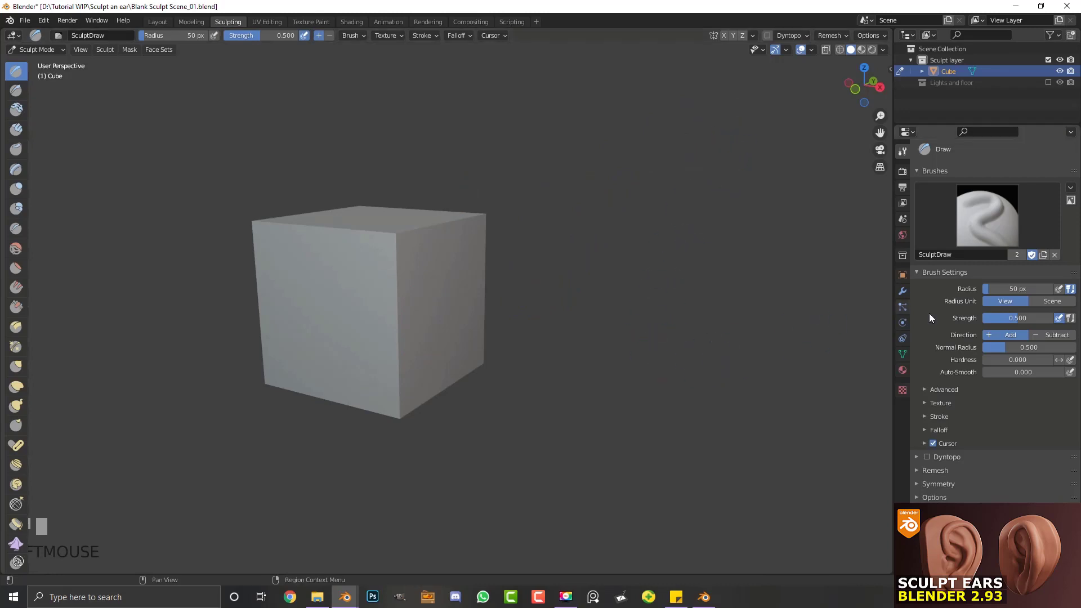
left_click(926, 457)
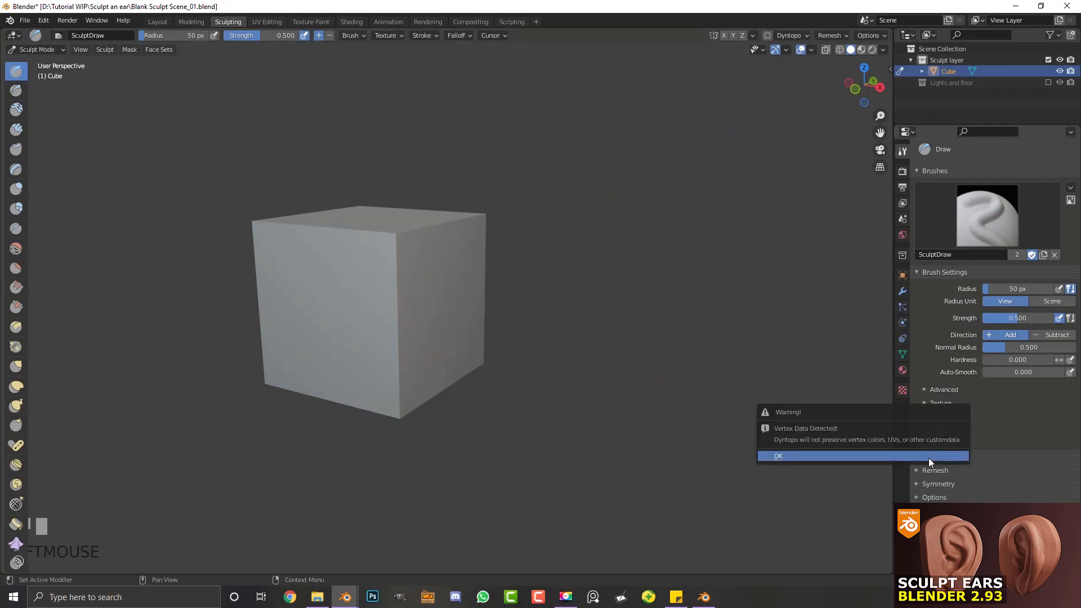
left_click(819, 454)
Step: Sculpt a test stroke with the 50 px Draw brush down the cube's nearest vertical edge
middle_click_drag(444, 366, 495, 376, "shift")
left_click_drag(480, 331, 479, 415)
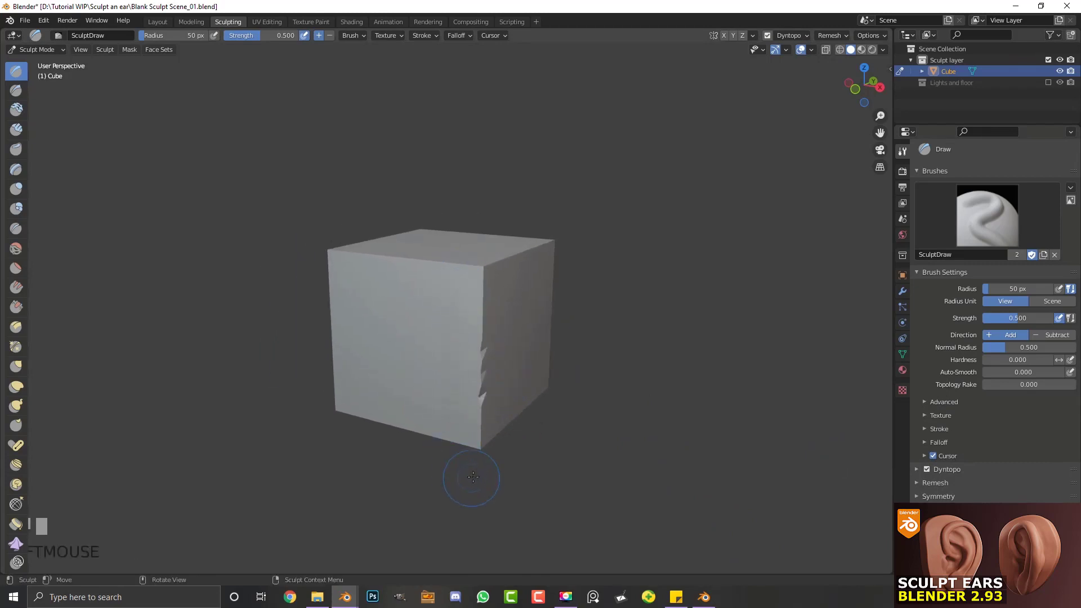
middle_click_drag(484, 437, 496, 391)
Step: Inspect the cube's mesh structure in wireframe shading and return to solid shading
key("z")
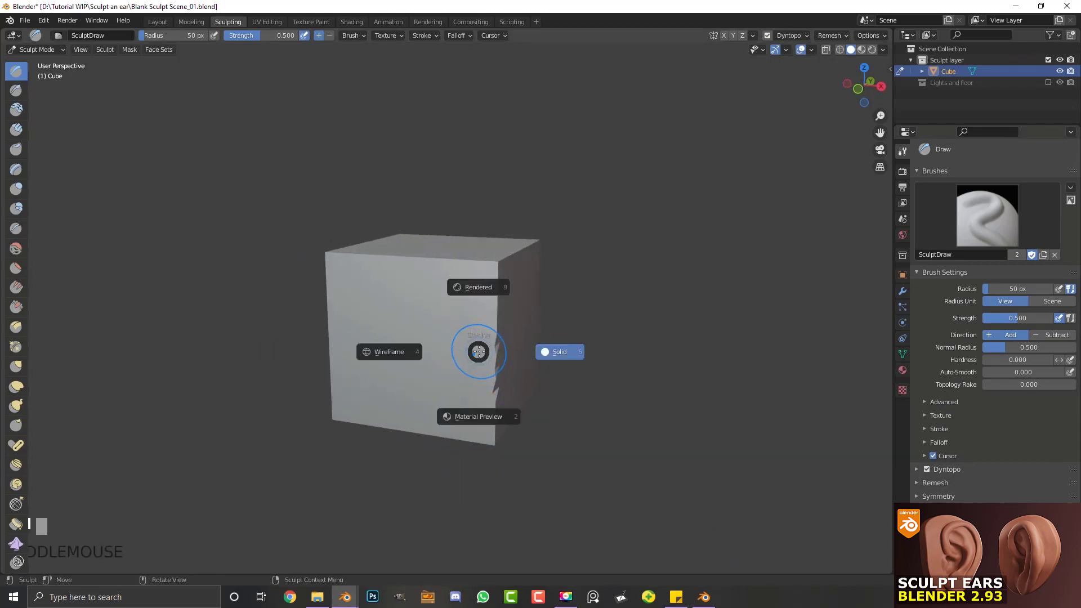
left_click(408, 352)
middle_click_drag(515, 366, 489, 261)
middle_click_drag(495, 365, 546, 371)
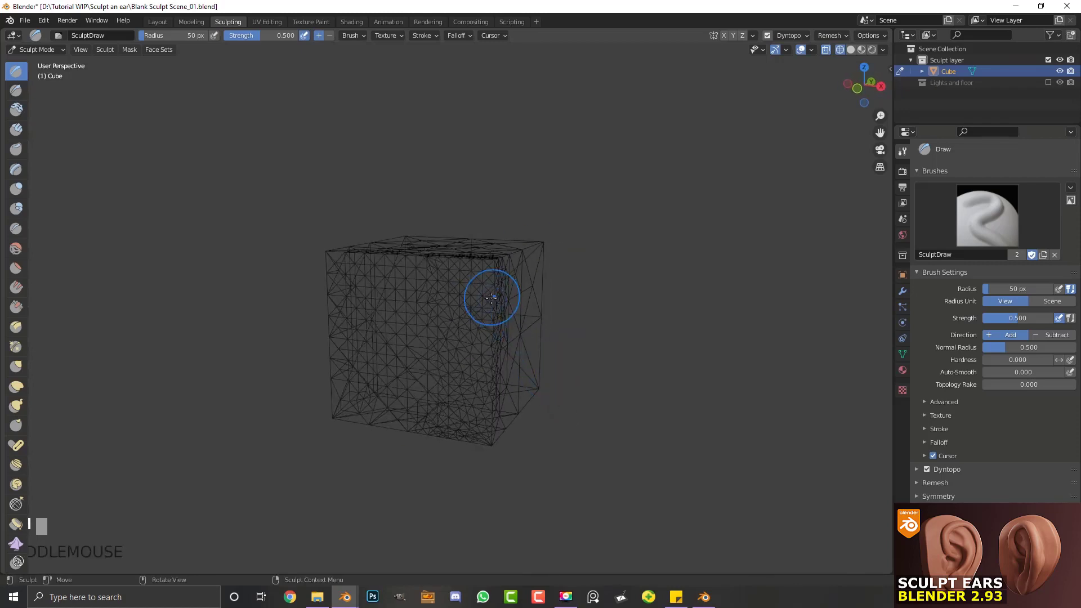
key("z")
left_click(571, 311)
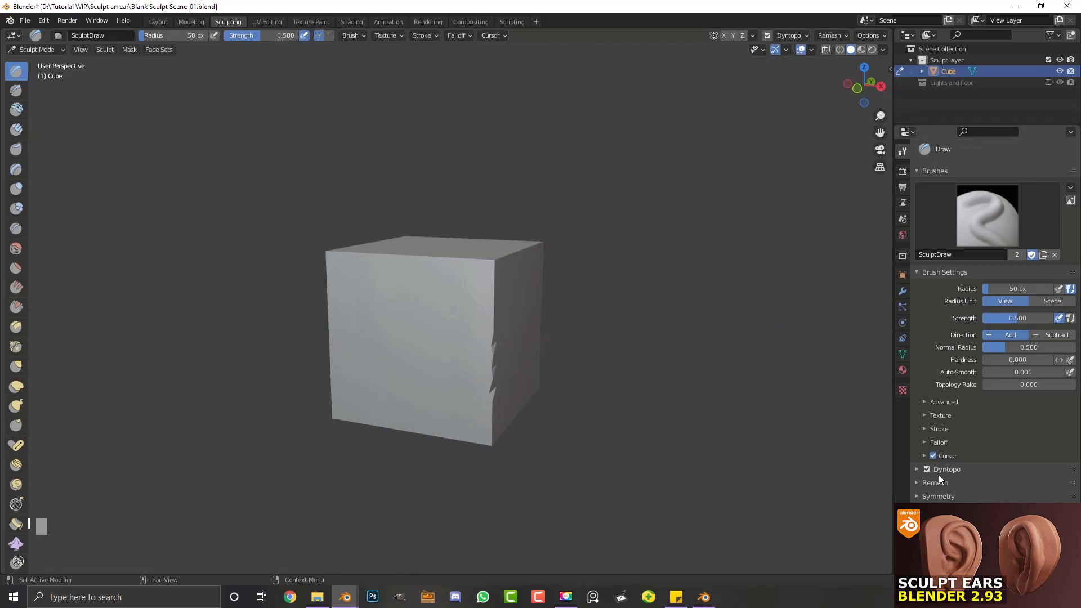
Step: Review the sculpt symmetry settings and expand the Dyntopo settings to view its detail options
scroll(984, 430, "down", 5)
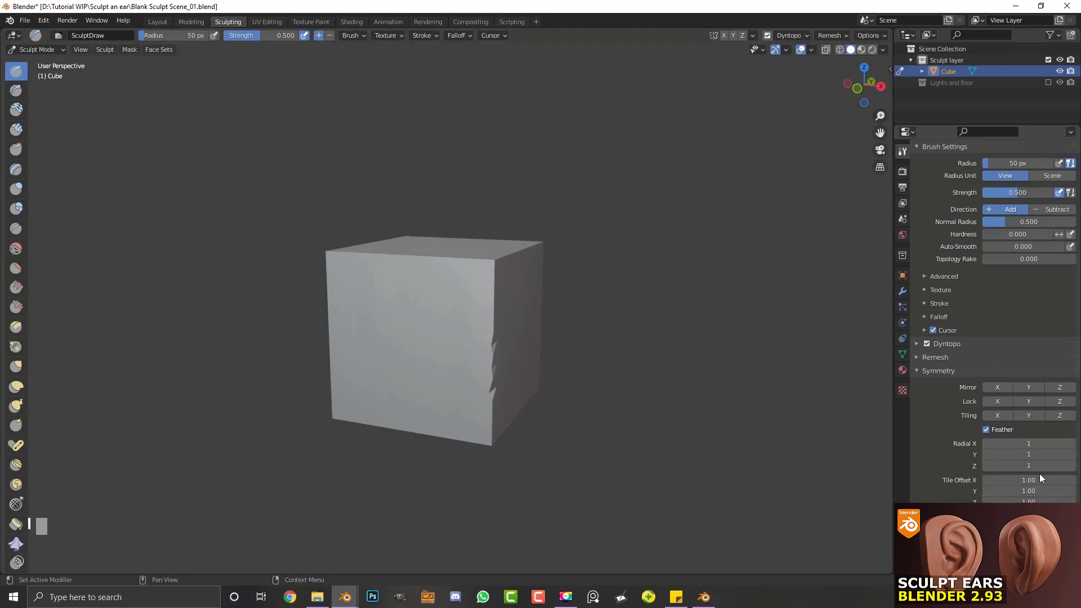
scroll(935, 378, "up", 5)
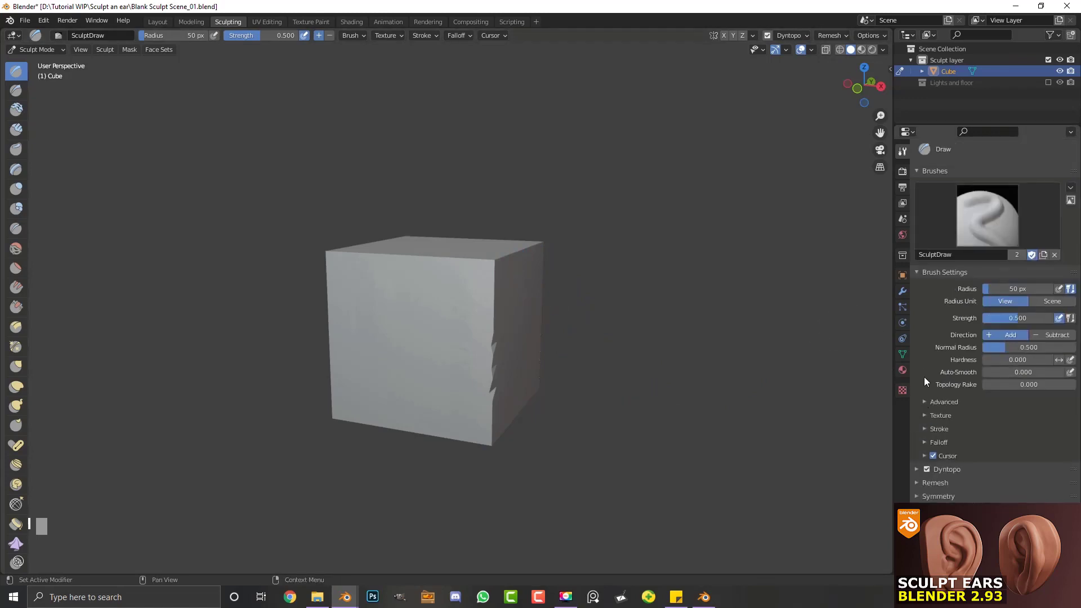
left_click(917, 469)
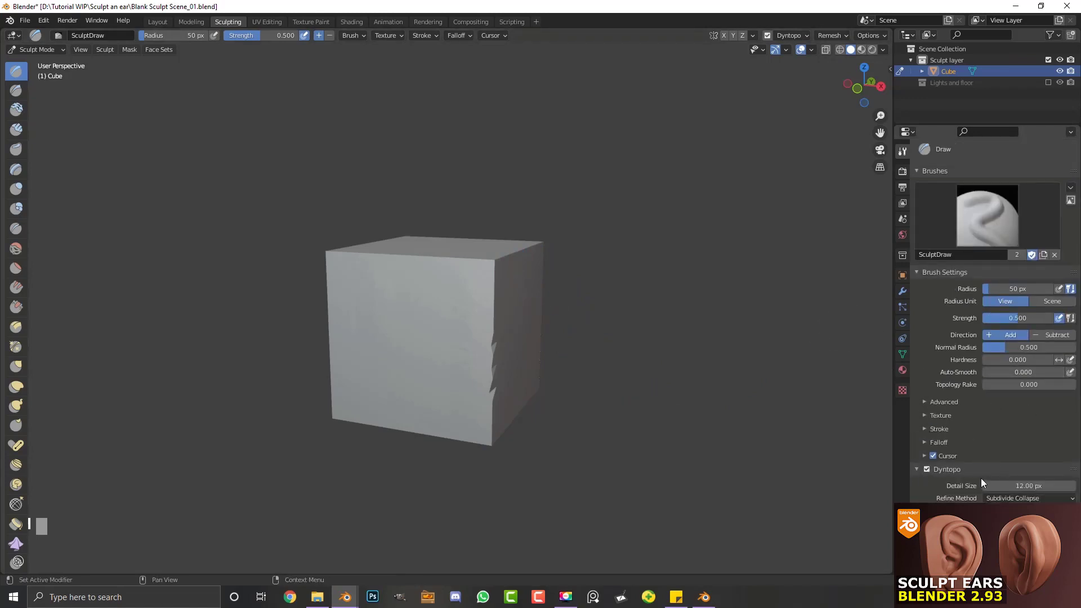
Step: In the right view, pull the middle of the cube's top and bottom outward with a 195 px Grab brush
key("KP_3")
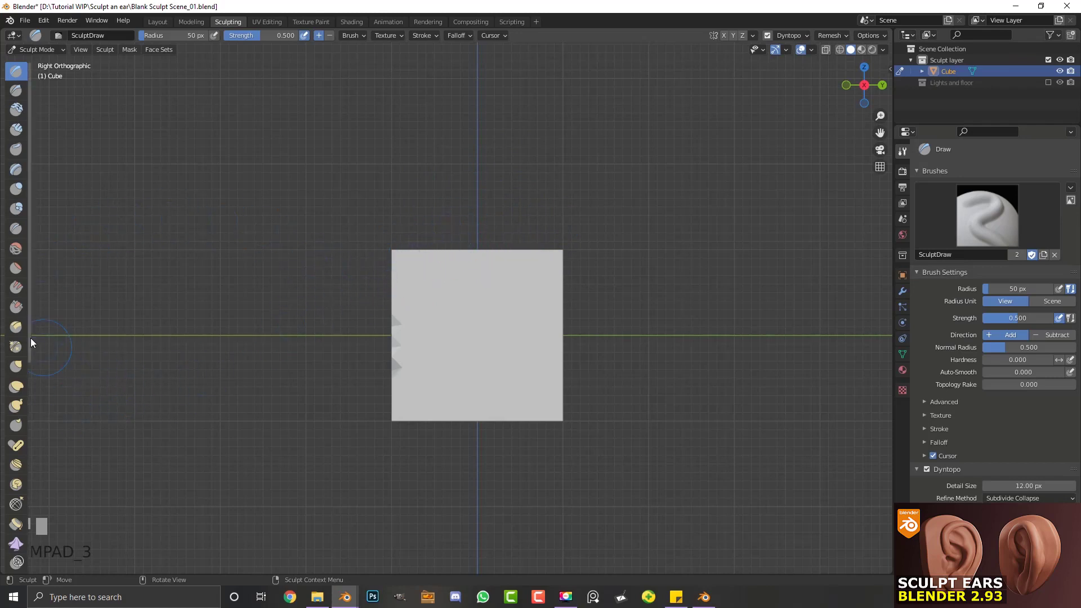
left_click(13, 367)
key("f")
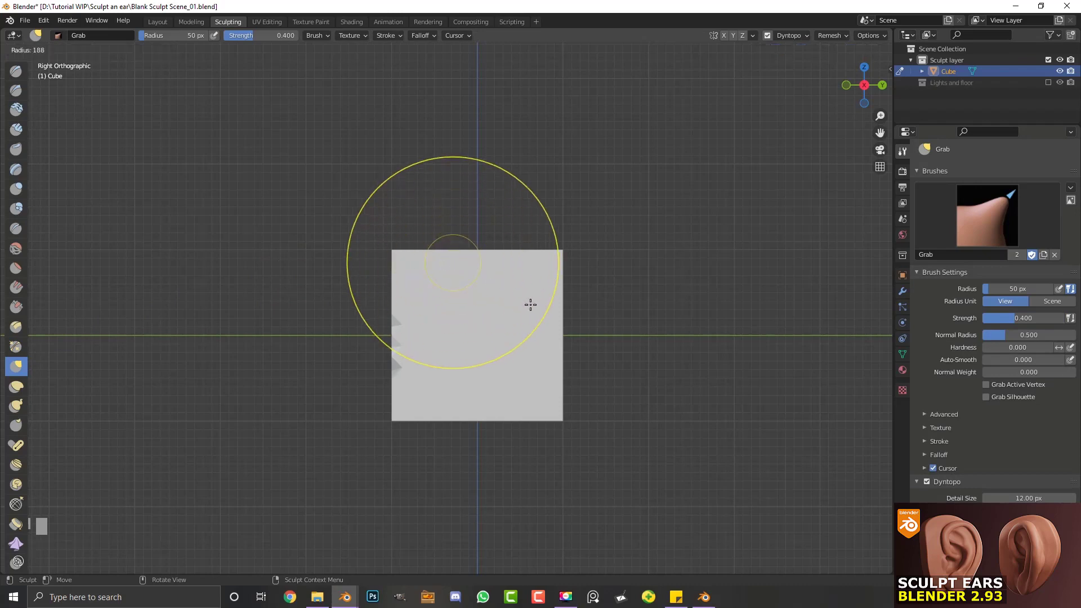
left_click(532, 323)
left_click_drag(478, 247, 474, 171)
left_click_drag(478, 418, 477, 499)
Step: Pull the slanted upper and lower edges and both sides slightly outward with the Grab brush to round the block's outline
left_click_drag(535, 436, 542, 449)
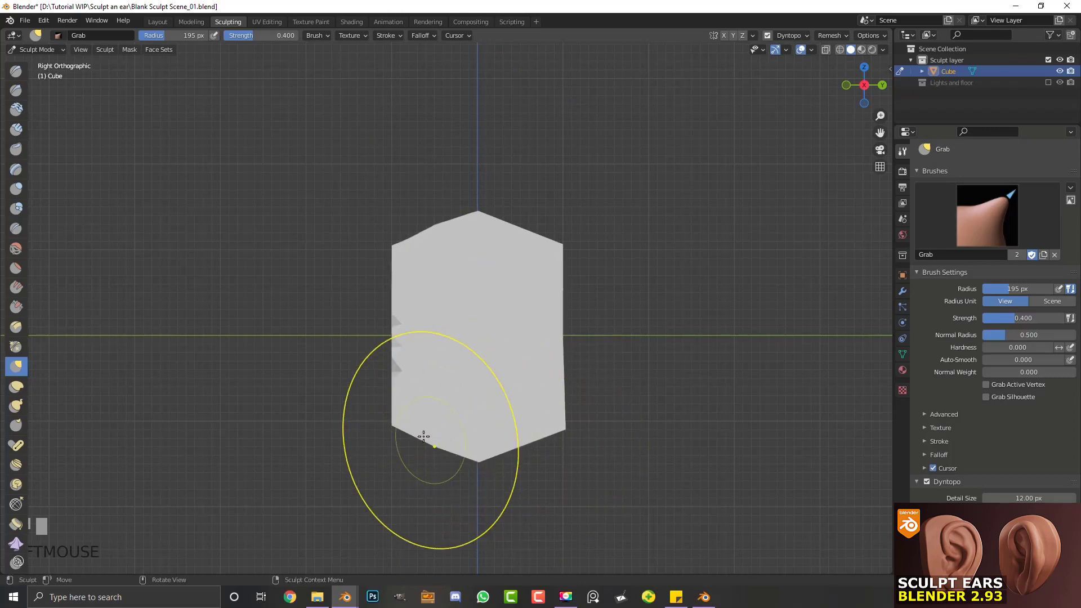
left_click_drag(424, 439, 430, 470)
left_click_drag(418, 231, 427, 214)
left_click_drag(523, 229, 535, 207)
left_click_drag(564, 341, 571, 336)
left_click_drag(397, 328, 386, 332)
left_click_drag(395, 382, 390, 382)
mouse_move(550, 356)
middle_mouse_down()
mouse_move(582, 417)
mouse_move(539, 379)
middle_mouse_up()
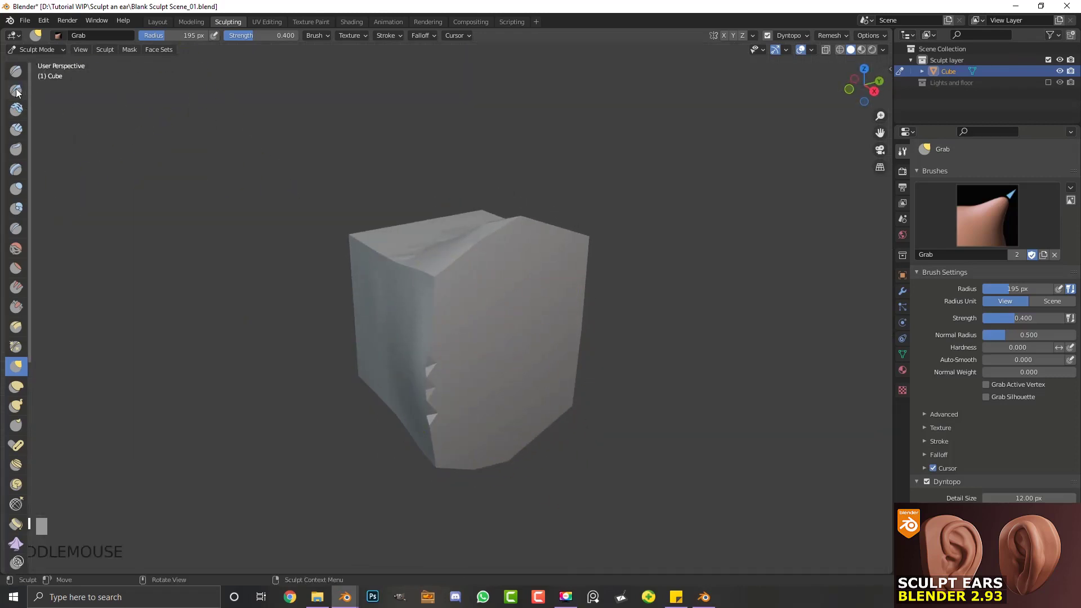
Step: Set the Clay Strips brush radius to 72 px and smooth the side and upper edges of the block's ear face
left_click(15, 129)
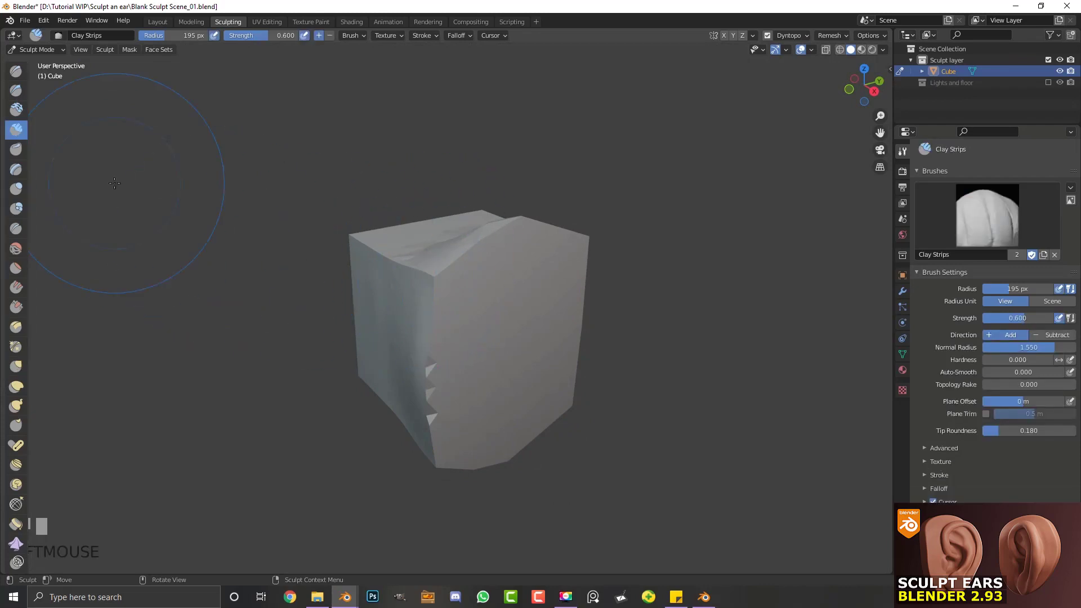
key("f")
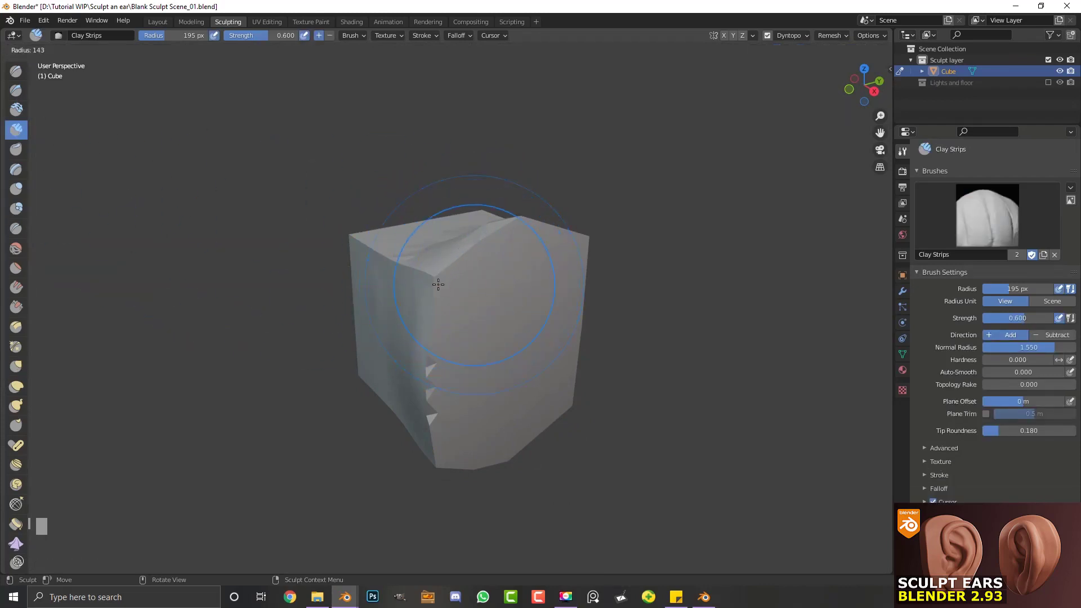
left_click(404, 278)
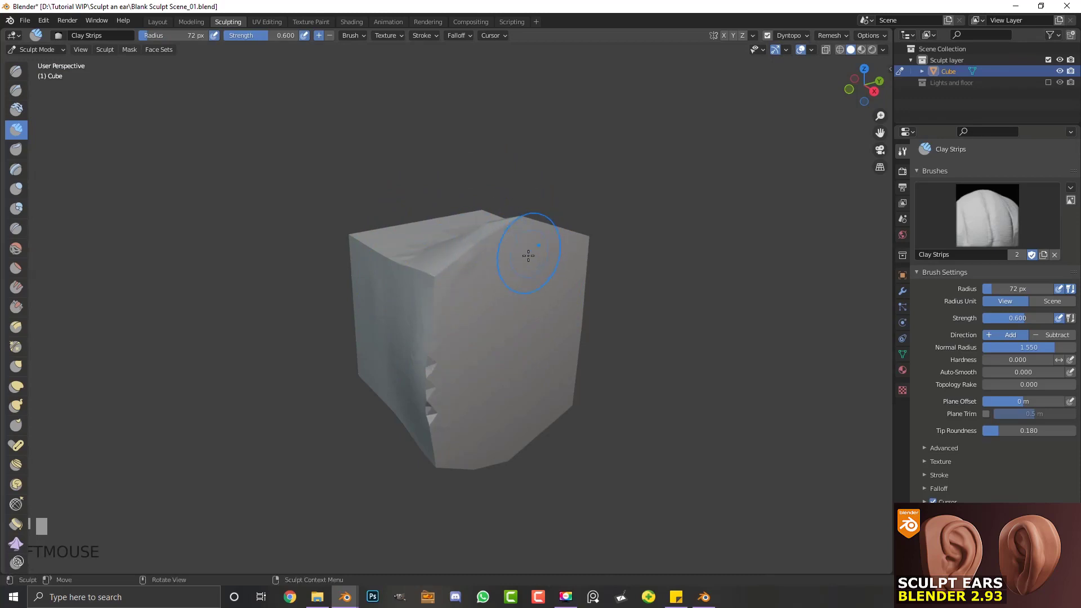
middle_click_drag(543, 288, 502, 386)
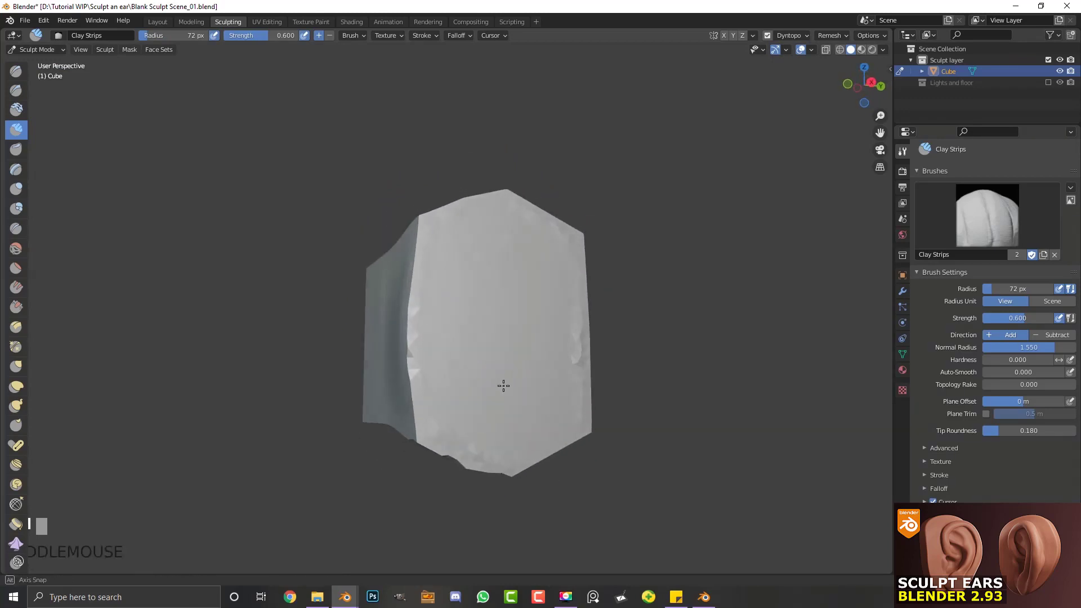
left_click_drag(415, 431, 425, 225, "shift")
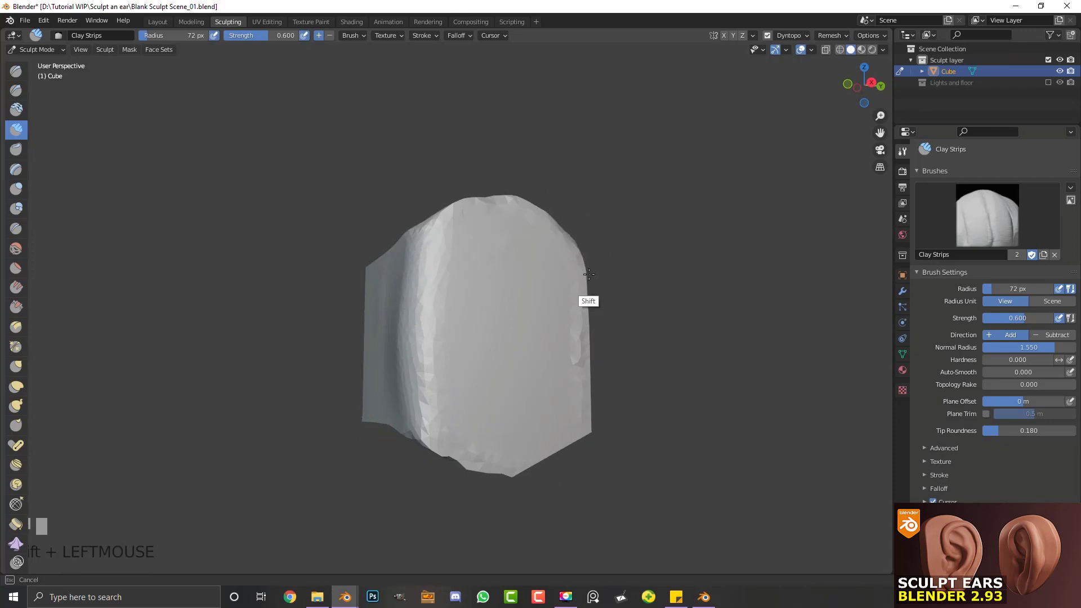
mouse_move(589, 274)
left_mouse_down("shift")
mouse_move(587, 415)
mouse_move(509, 475)
mouse_move(430, 365)
left_mouse_up("shift")
Step: Smooth the lower edge and remaining corners around the block's ear face from several angles
middle_click_drag(431, 366, 507, 438, "alt")
mouse_move(523, 412)
left_mouse_down("shift")
mouse_move(567, 369)
mouse_move(485, 390)
left_mouse_up("shift")
middle_click_drag(601, 390, 529, 395, "alt")
left_click_drag(528, 387, 580, 384, "shift")
middle_click_drag(530, 261, 571, 347, "alt")
mouse_move(545, 304)
left_mouse_down("shift")
mouse_move(471, 254)
mouse_move(394, 263)
left_mouse_up("shift")
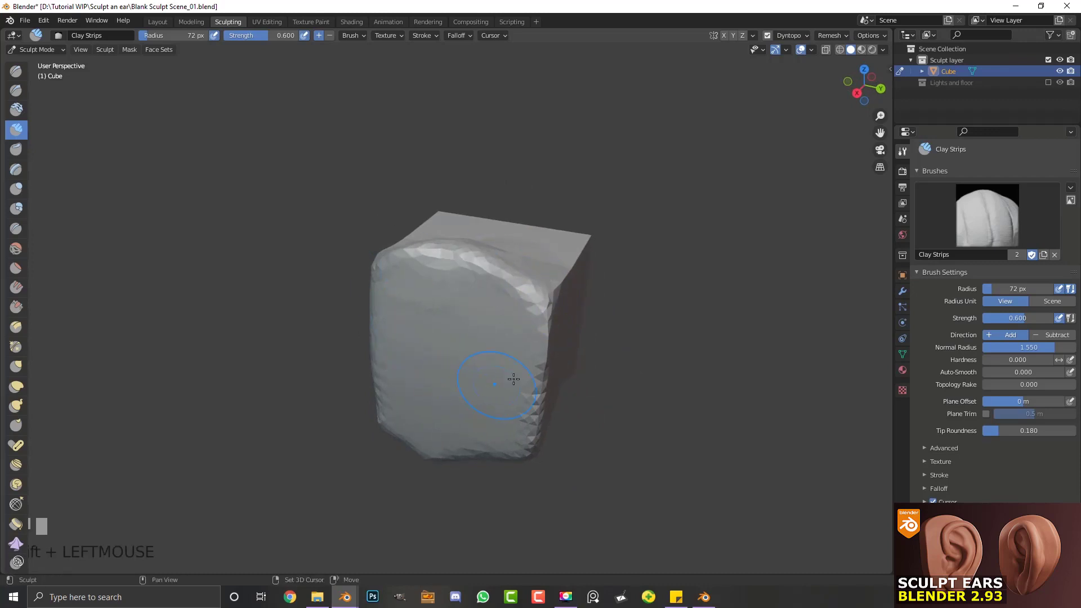
Step: In the right view, pull the block's bottom, top and both sides outward into an oval with a 112 px Grab brush
key("KP_3")
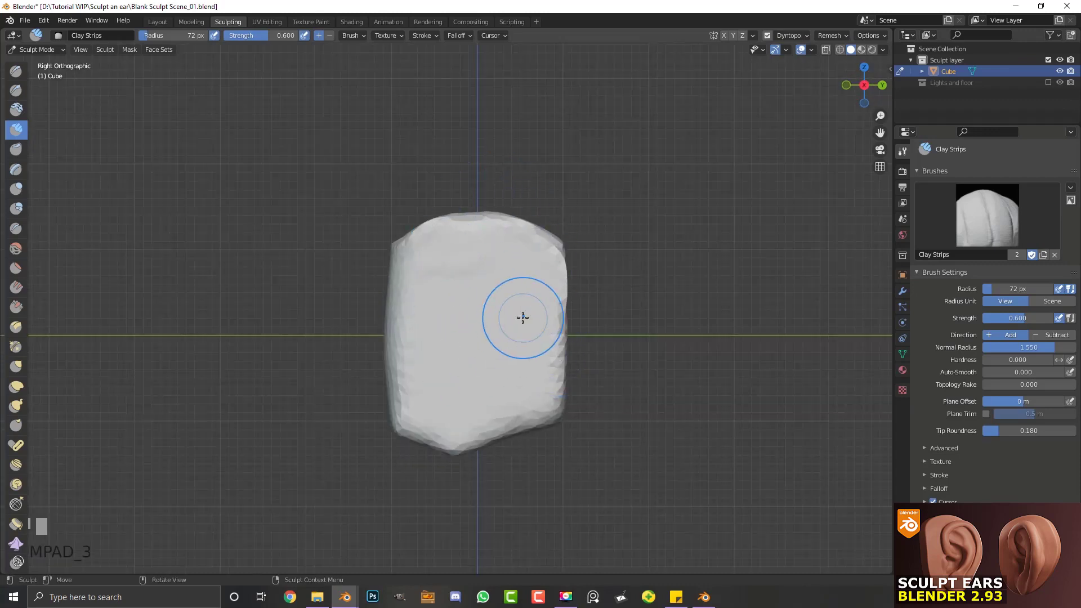
left_click(16, 366)
key("f")
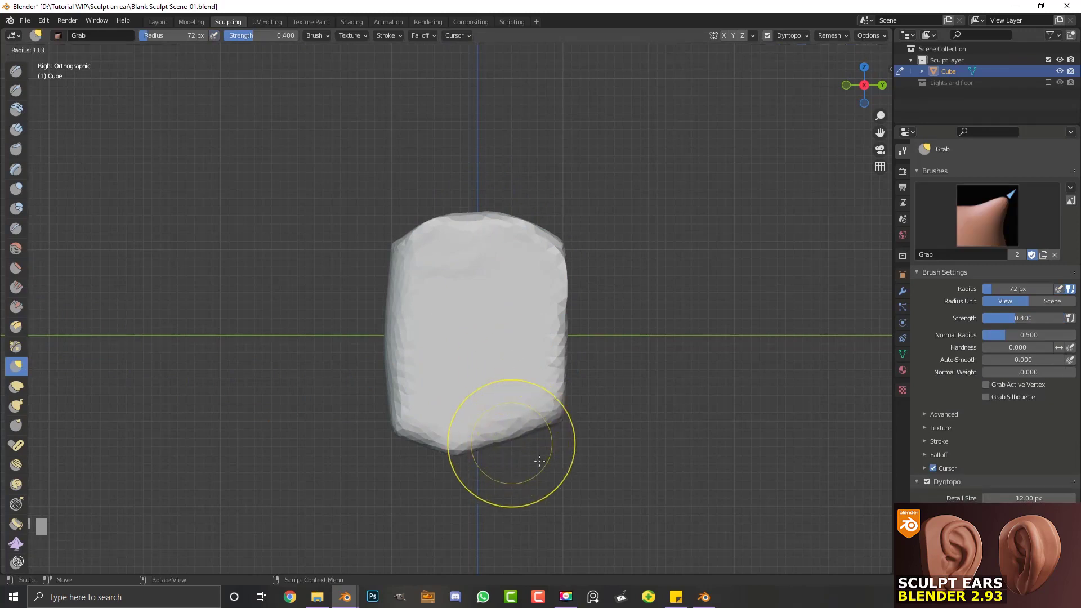
left_click(539, 461)
left_click_drag(515, 431, 519, 451)
left_click_drag(492, 215, 491, 196)
left_click_drag(560, 332, 572, 332)
mouse_move(386, 330)
left_mouse_down()
mouse_move(374, 330)
mouse_move(376, 367)
left_mouse_up()
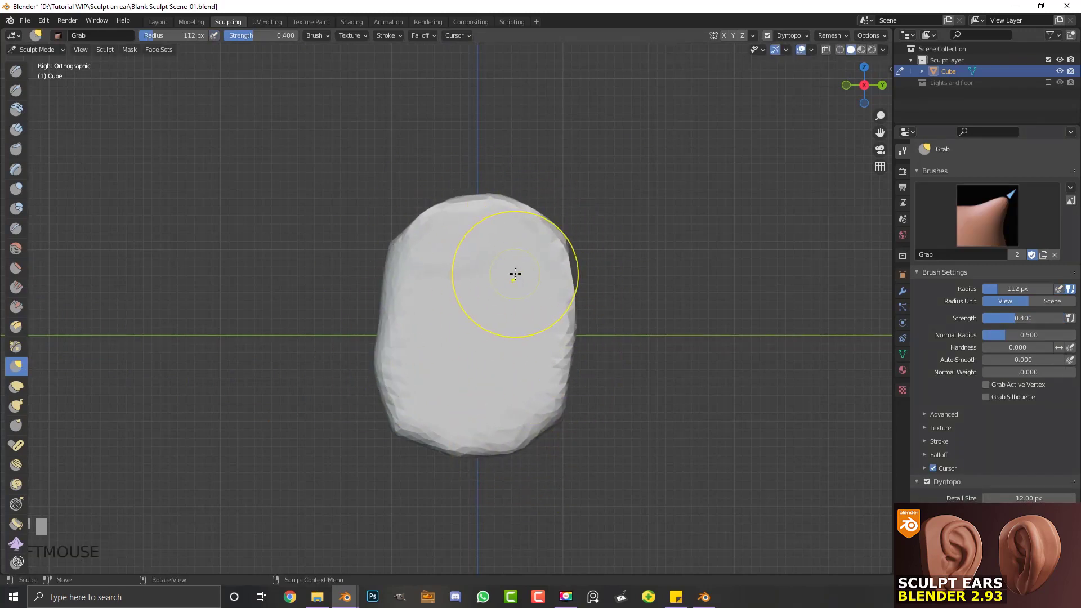
Step: Set the Clay Strips brush to a 35 px radius and a strength of 1.000
left_click(16, 130)
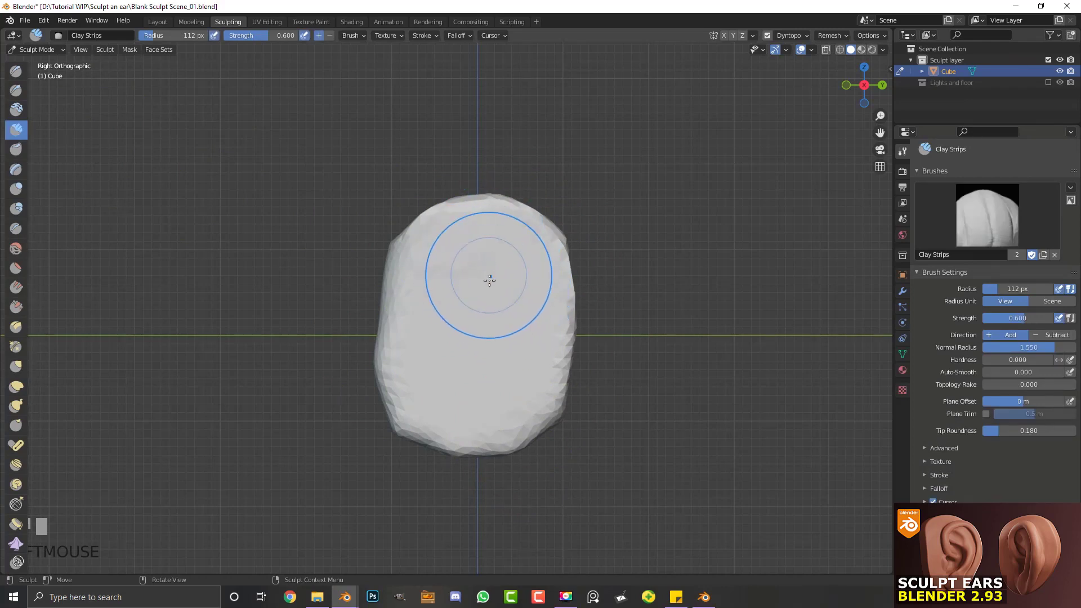
key("f")
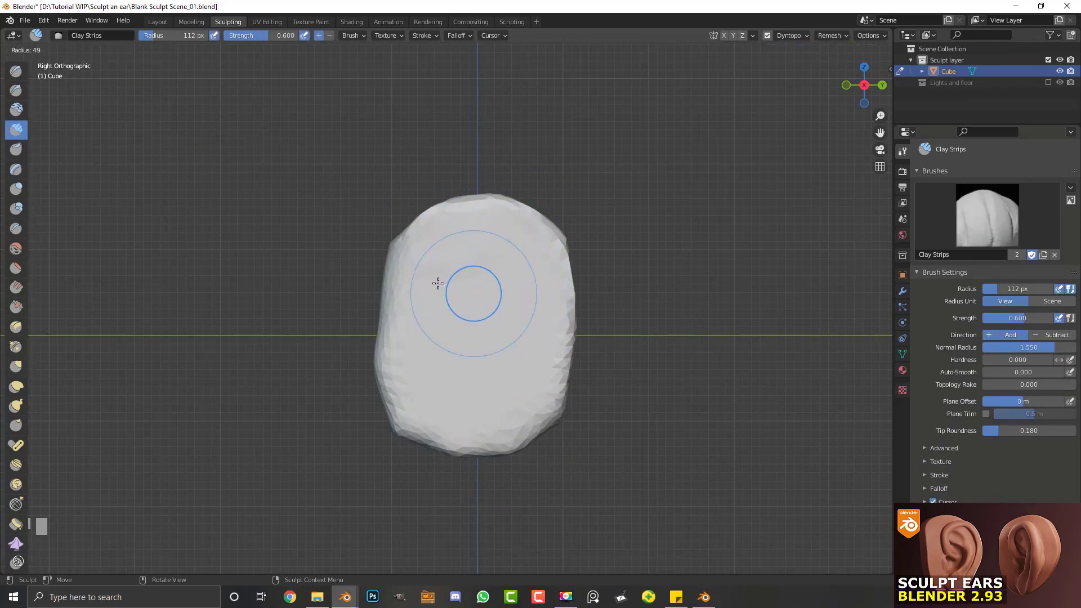
left_click(438, 286)
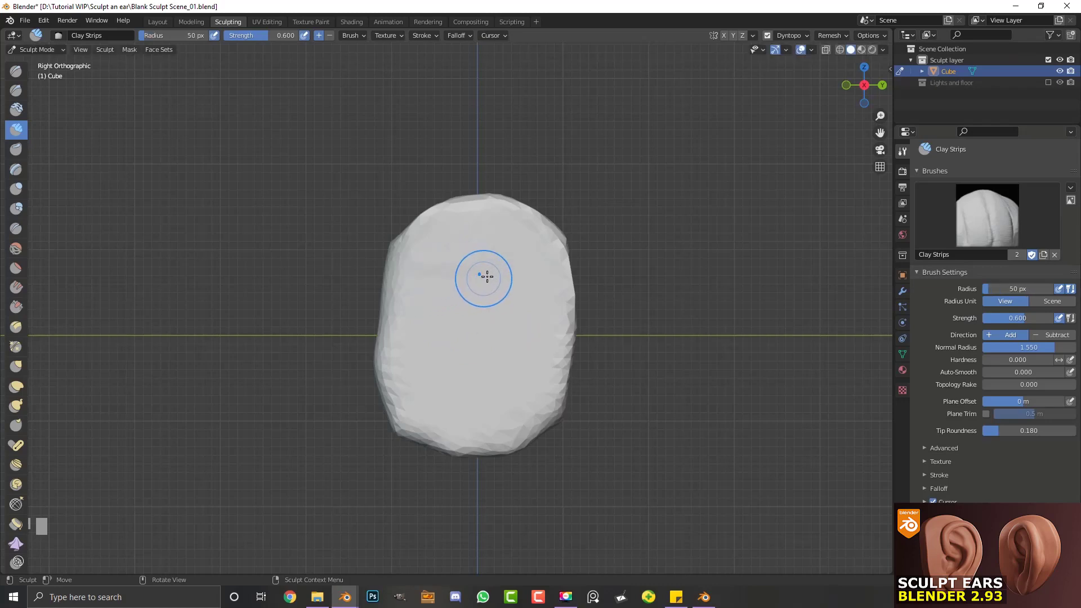
key("shift+f")
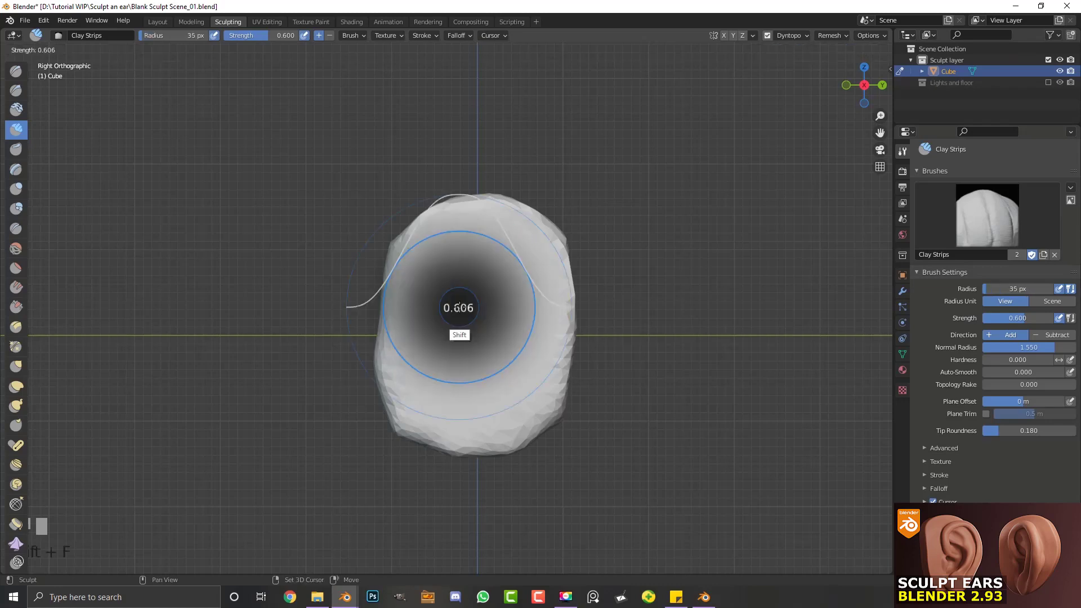
left_click(519, 245)
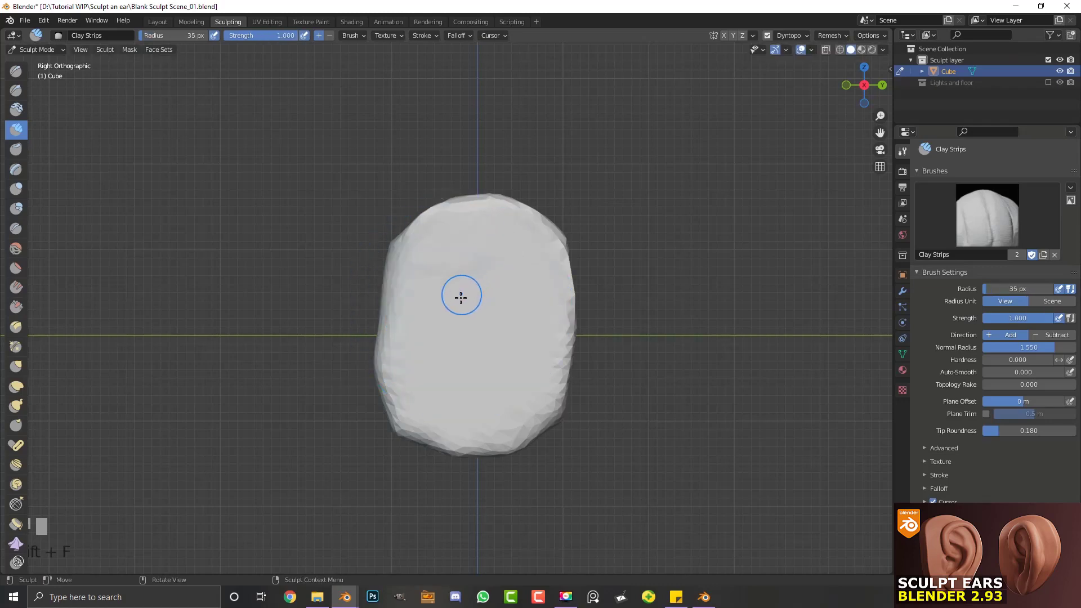
Step: Build up a curled helix ridge with Clay Strips from the face's centre over the upper edge and down the rear side to the lobe
left_click_drag(461, 305, 450, 282)
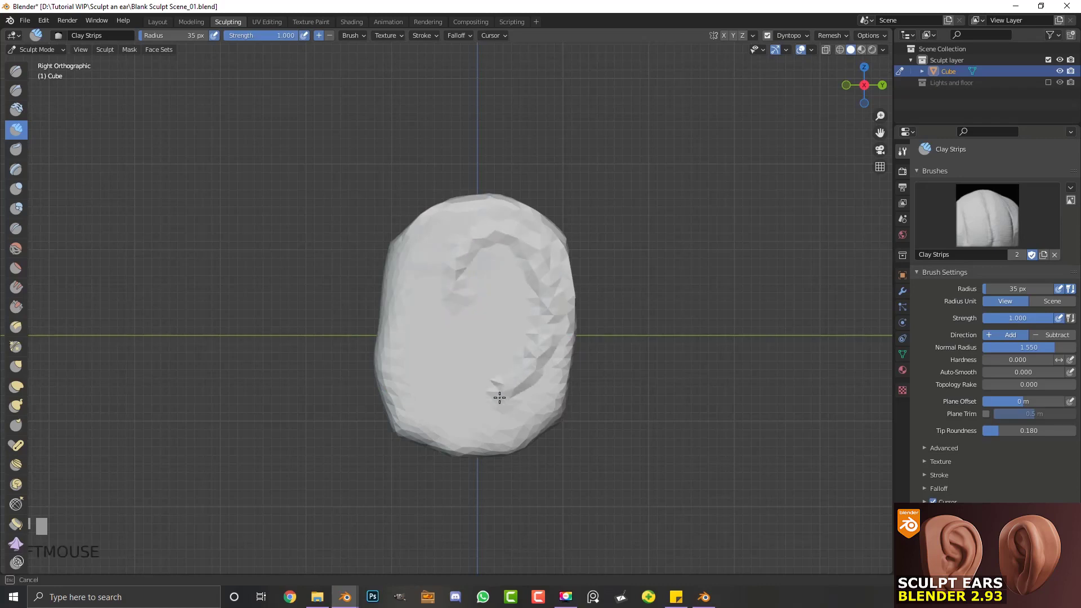
mouse_move(457, 416)
left_mouse_down()
mouse_move(446, 366)
mouse_move(504, 386)
mouse_move(548, 289)
mouse_move(462, 228)
mouse_move(475, 307)
mouse_move(493, 225)
mouse_move(543, 284)
mouse_move(509, 350)
mouse_move(450, 413)
left_mouse_up()
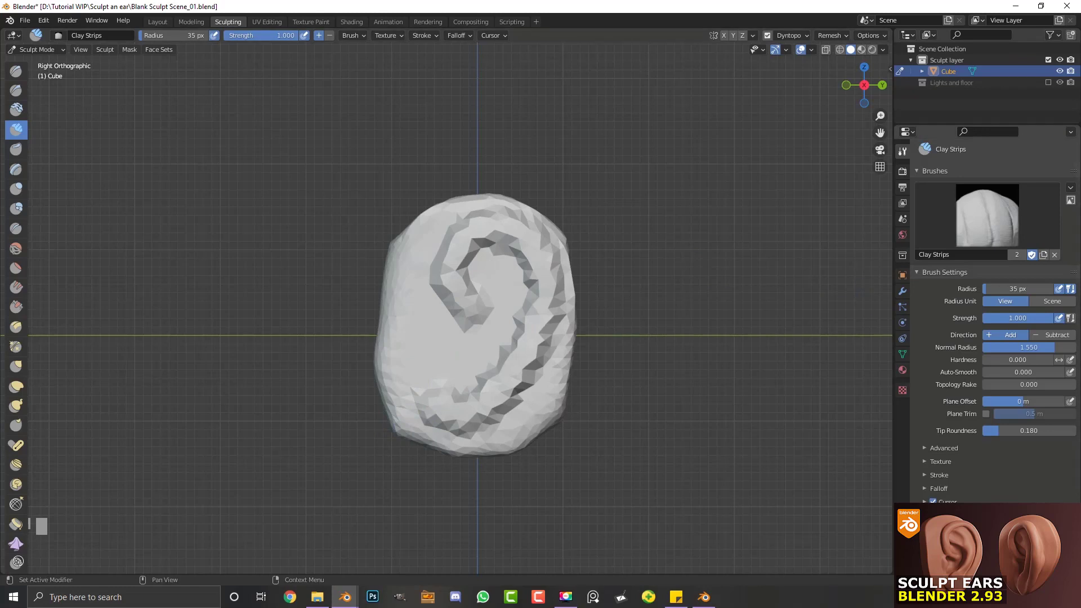
mouse_move(466, 309)
left_mouse_down()
mouse_move(451, 256)
mouse_move(504, 231)
mouse_move(545, 289)
left_mouse_up()
mouse_move(516, 367)
left_mouse_down()
mouse_move(451, 412)
mouse_move(436, 372)
left_mouse_up()
Step: Thicken the inner edge of the helix ridge with Clay Strips, from its upper curl down the rear side to the lobe
mouse_move(560, 399)
middle_mouse_down()
mouse_move(576, 417)
mouse_move(649, 410)
mouse_move(549, 421)
middle_mouse_up()
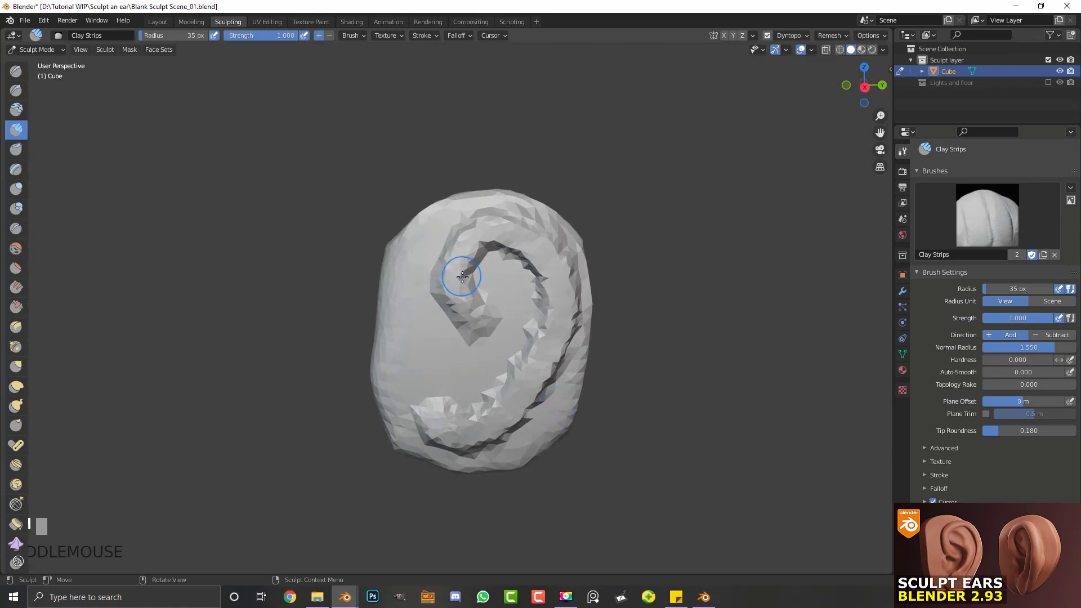
left_click_drag(454, 282, 464, 291)
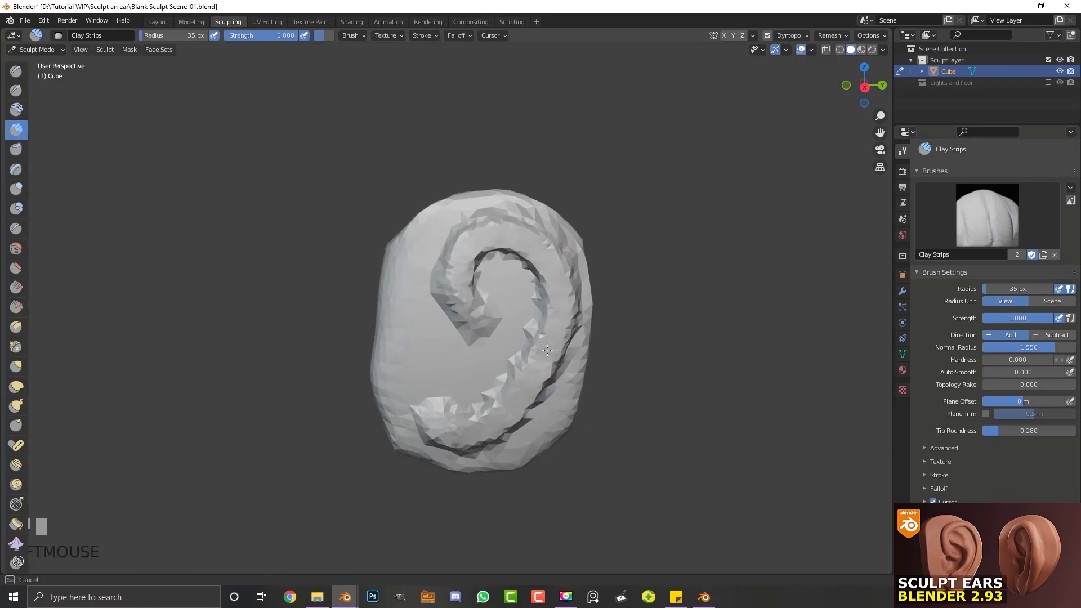
left_click_drag(547, 350, 486, 416)
middle_click_drag(571, 382, 653, 403)
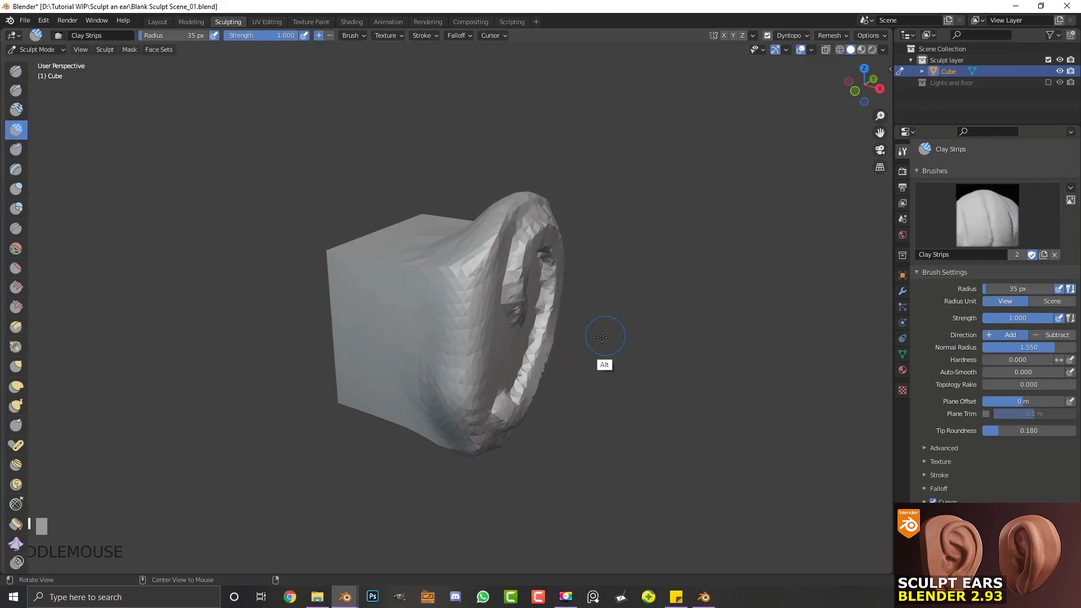
middle_click_drag(602, 336, 511, 309, "alt")
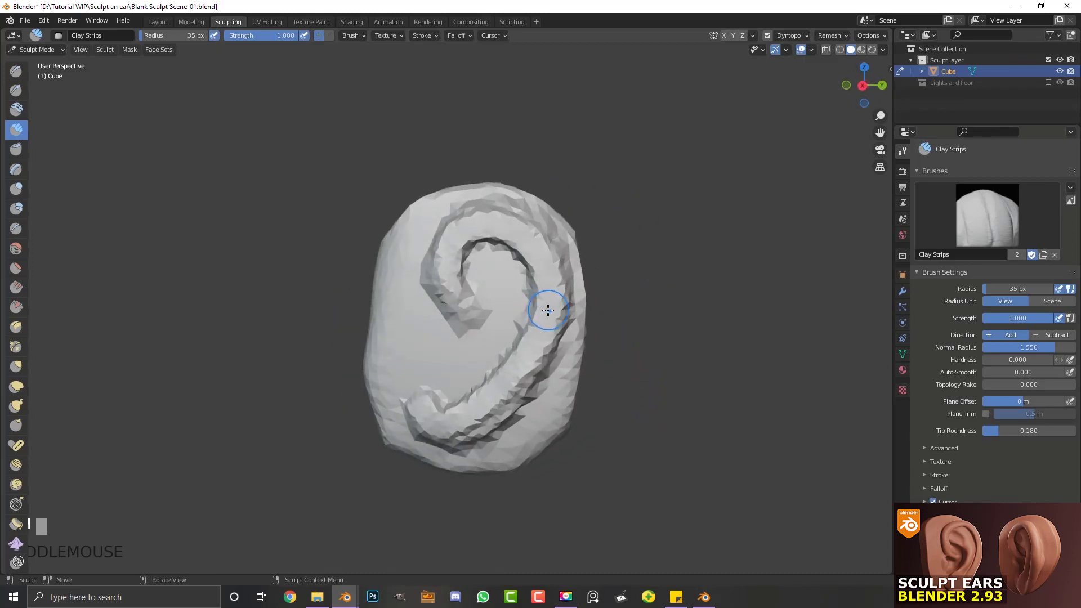
Step: Starting in the top view, pull the upper rear part of the helix outward from the block with a 115 px Snake Hook brush
key("KP_7")
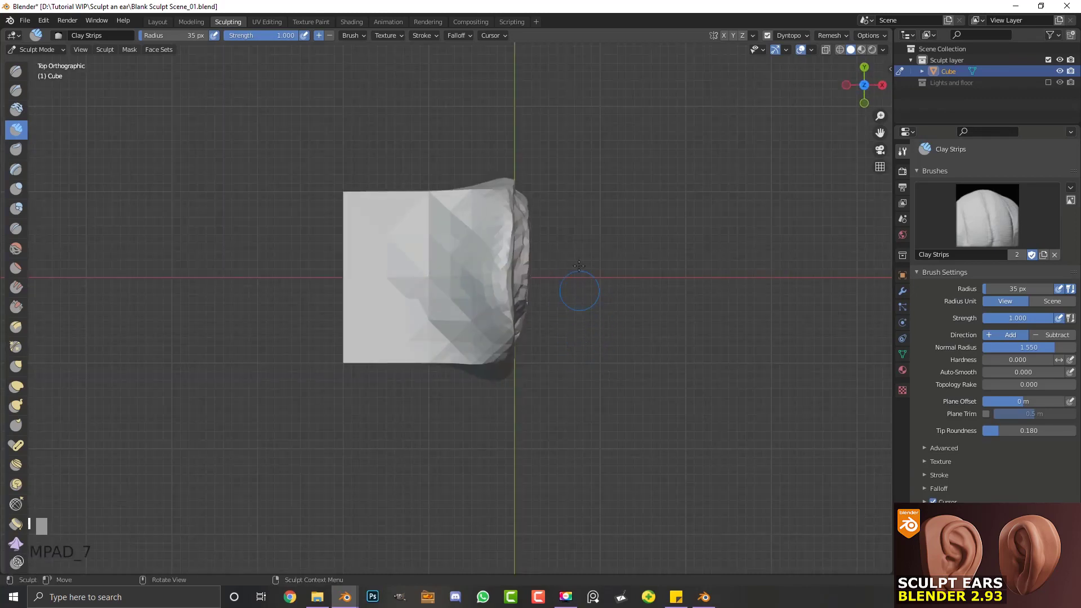
left_click(16, 406)
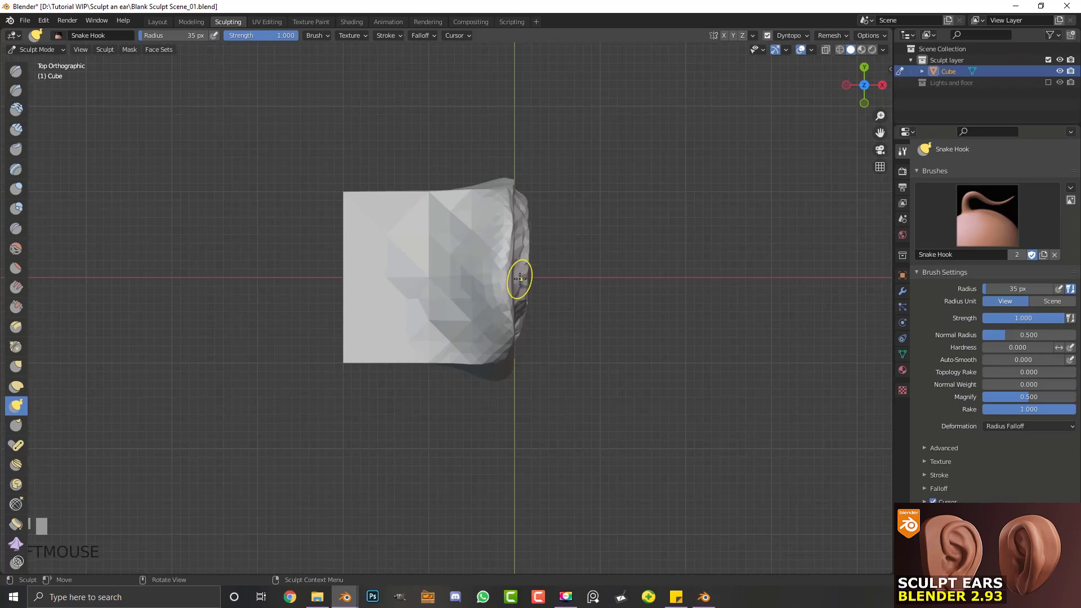
key("f")
left_click(569, 281)
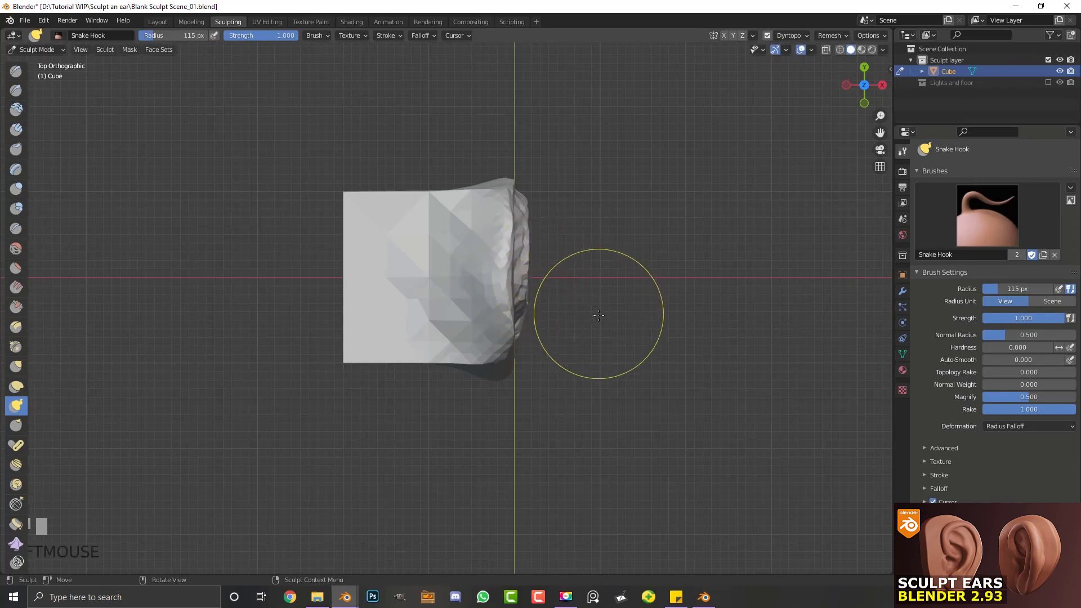
mouse_move(612, 280)
left_mouse_down("alt")
mouse_move(543, 242)
mouse_move(580, 313)
left_mouse_up("alt")
mouse_move(565, 327)
left_mouse_down()
mouse_move(570, 336)
mouse_move(545, 353)
mouse_move(584, 323)
mouse_move(617, 338)
mouse_move(569, 270)
left_mouse_up()
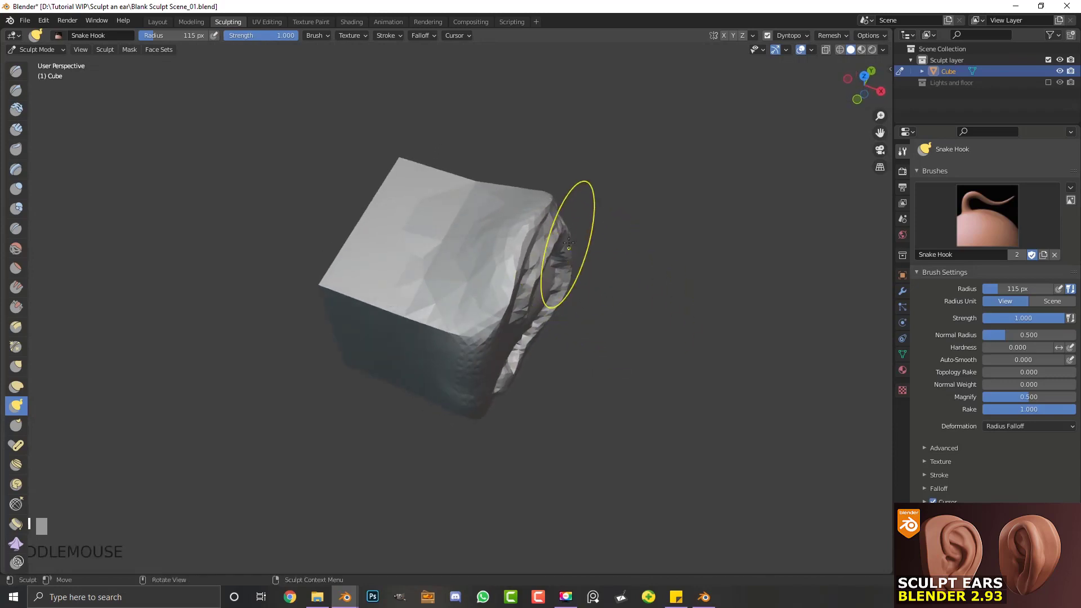
mouse_move(571, 230)
left_mouse_down("alt")
mouse_move(603, 302)
mouse_move(559, 229)
mouse_move(585, 294)
left_mouse_up("alt")
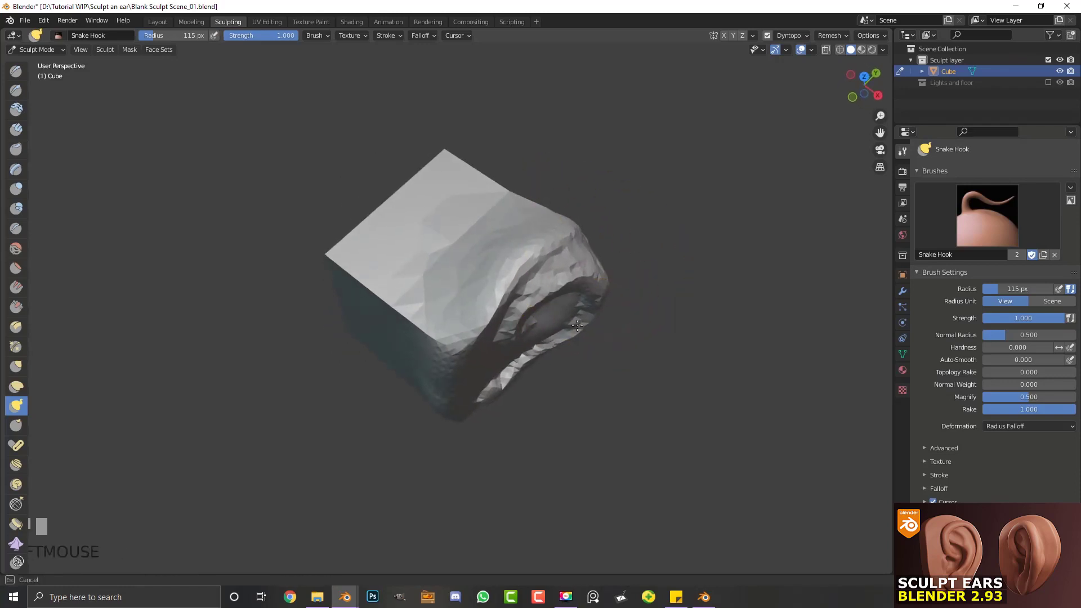
left_click_drag(545, 353, 529, 369)
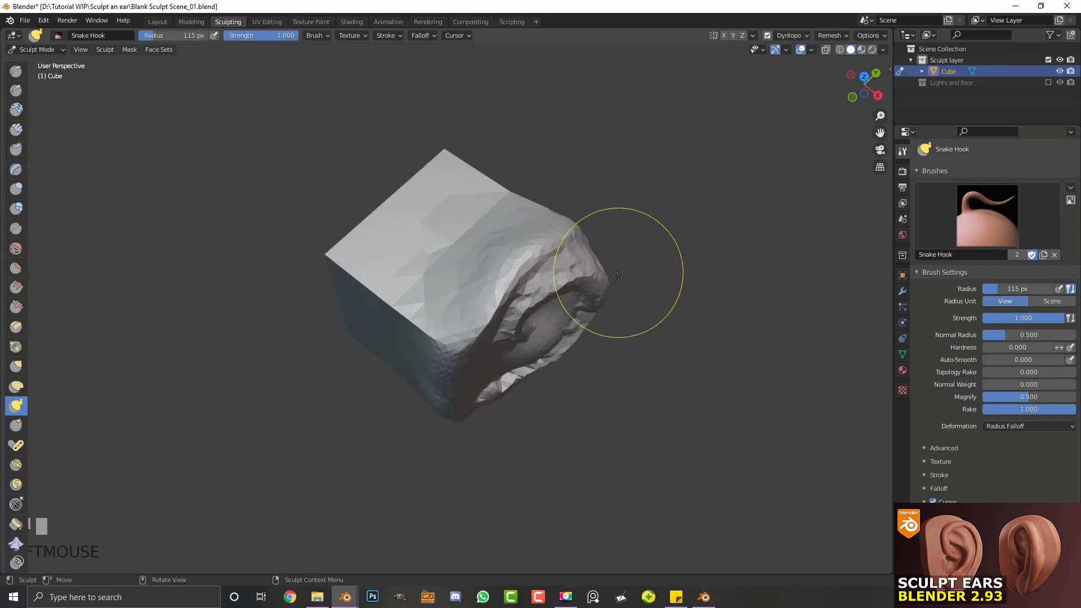
Step: Pull the helix's rear edge farther outward and backward with Snake Hook in the top view, and adjust the ear's back side
key("KP_7")
left_click_drag(544, 238, 565, 217)
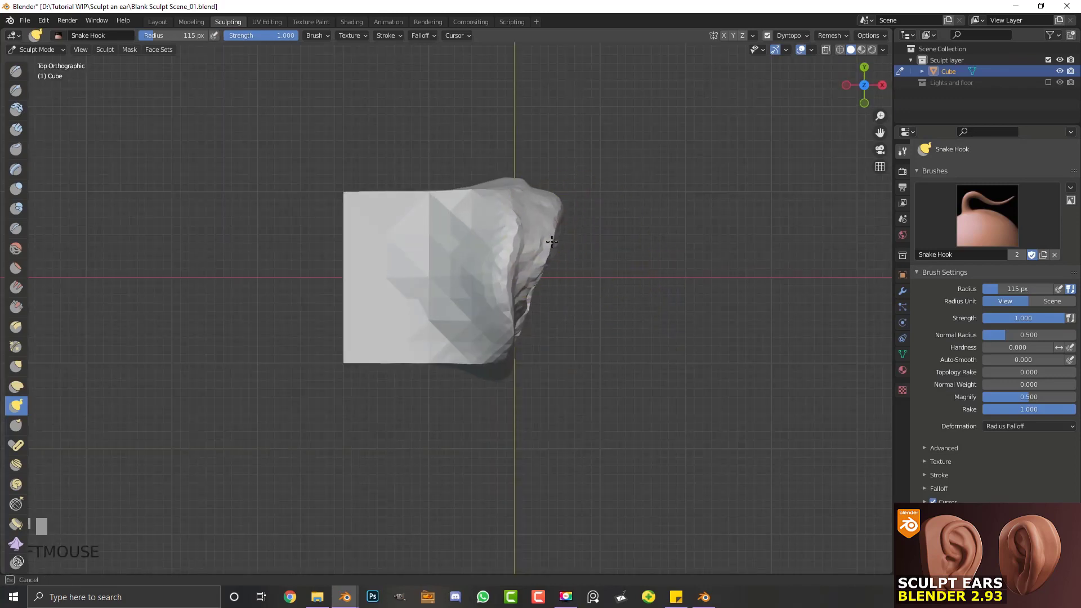
mouse_move(597, 243)
middle_mouse_down()
mouse_move(543, 254)
mouse_move(468, 217)
mouse_move(497, 355)
mouse_move(517, 385)
middle_mouse_up()
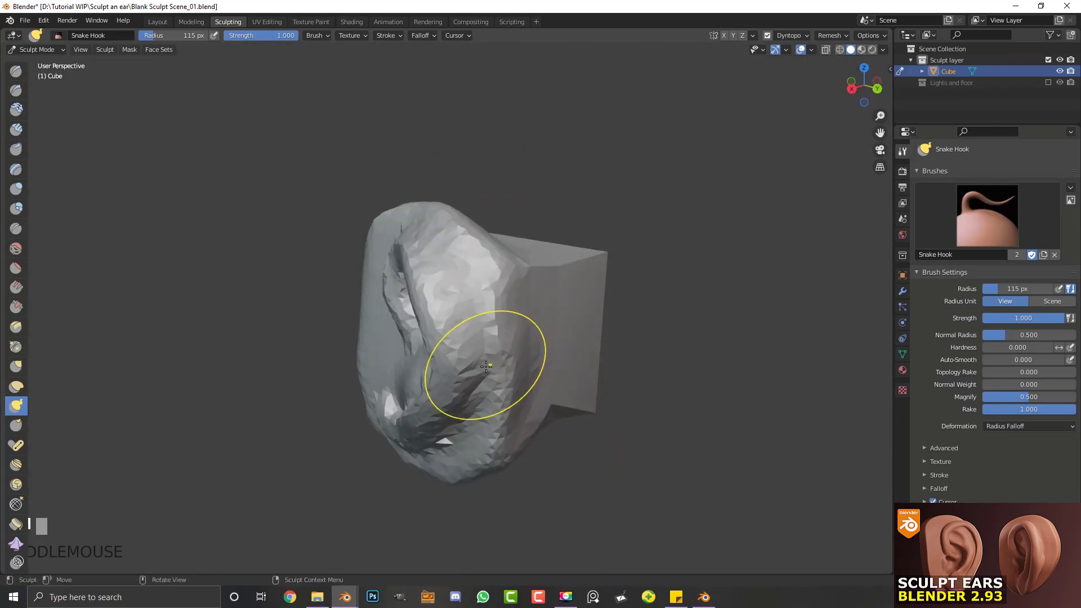
mouse_move(444, 367)
left_mouse_down()
mouse_move(424, 368)
mouse_move(428, 389)
mouse_move(424, 309)
mouse_move(449, 325)
left_mouse_up()
mouse_move(448, 326)
middle_mouse_down()
mouse_move(550, 391)
mouse_move(600, 372)
middle_mouse_up()
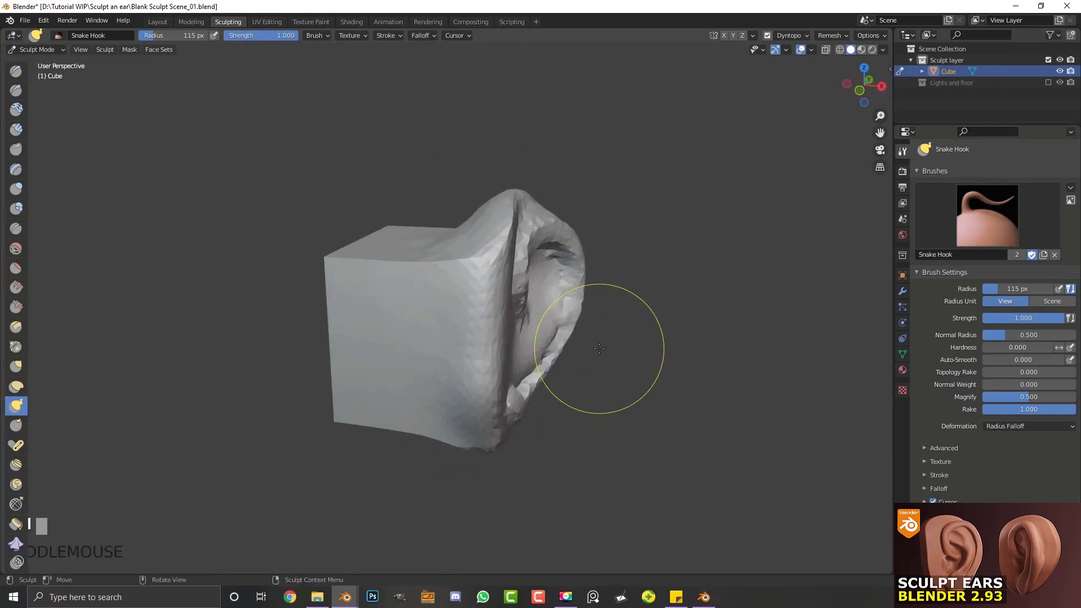
Step: Reshape the protruding rear rim and the block's back corner beside it with Snake Hook strokes in the top view
key("KP_7")
left_click_drag(546, 254, 529, 302)
left_click_drag(551, 255, 554, 251)
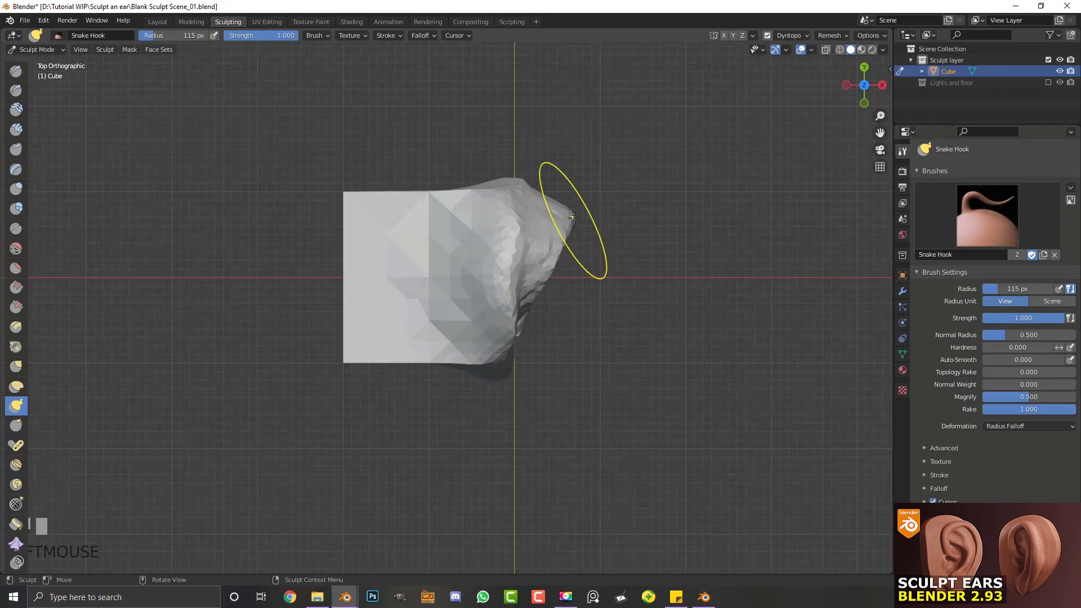
left_click_drag(519, 178, 516, 169)
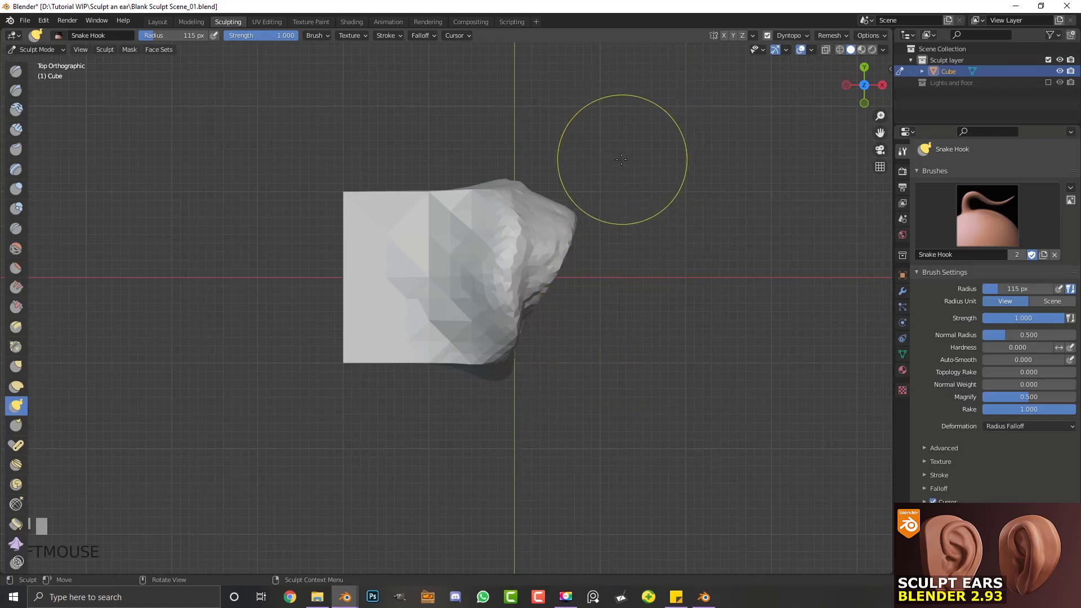
Step: In the front view, pull the ear's outer rim outward with Snake Hook from the upper helix down to the lobe
key("KP_3")
key("KP_1")
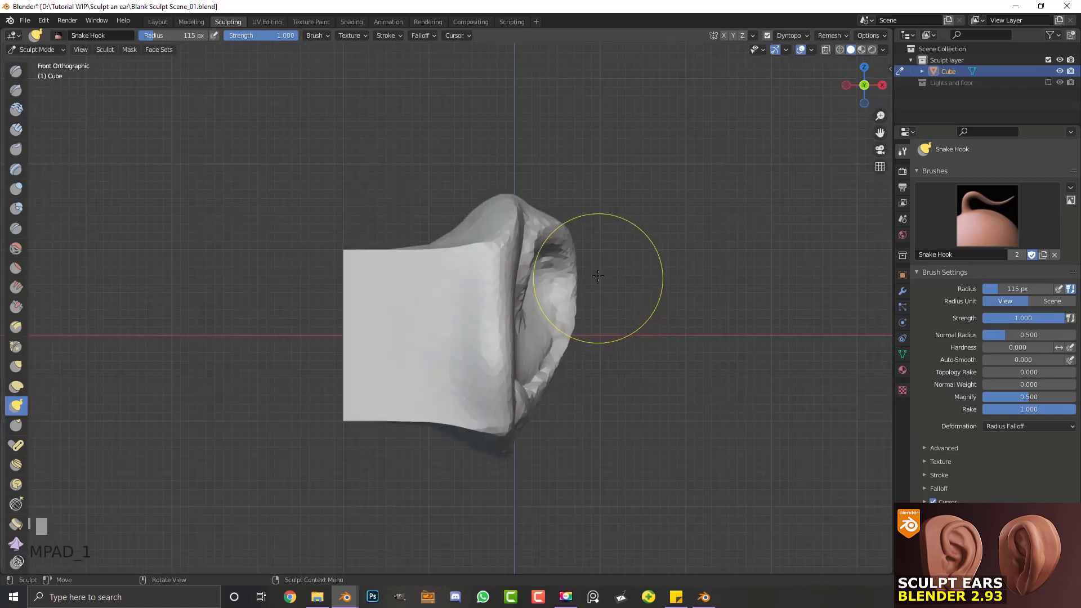
left_click_drag(563, 265, 577, 264)
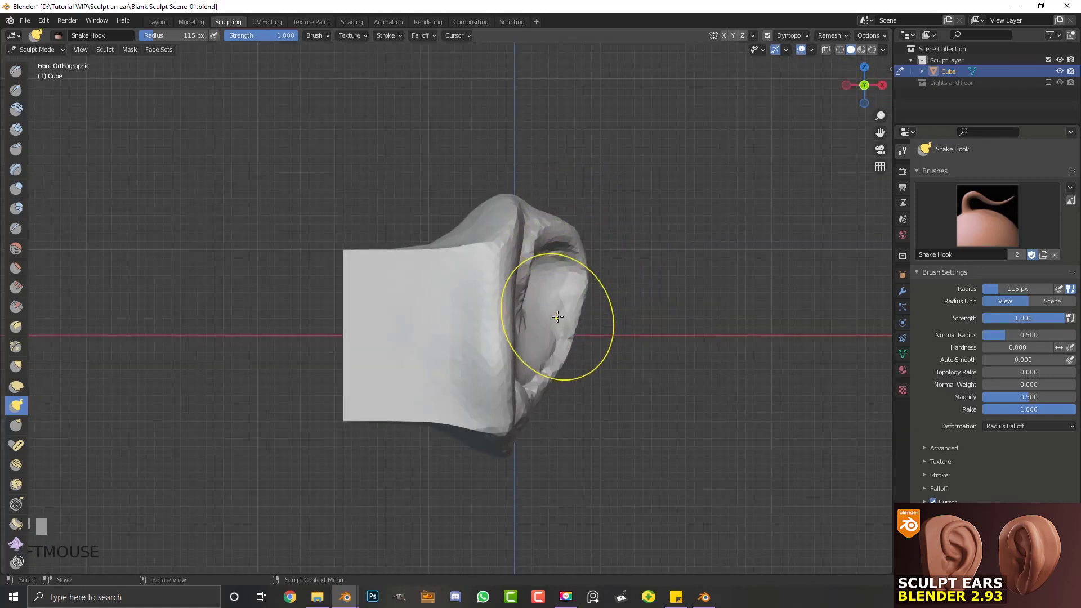
left_click_drag(532, 406, 541, 412)
left_click_drag(538, 411, 549, 397)
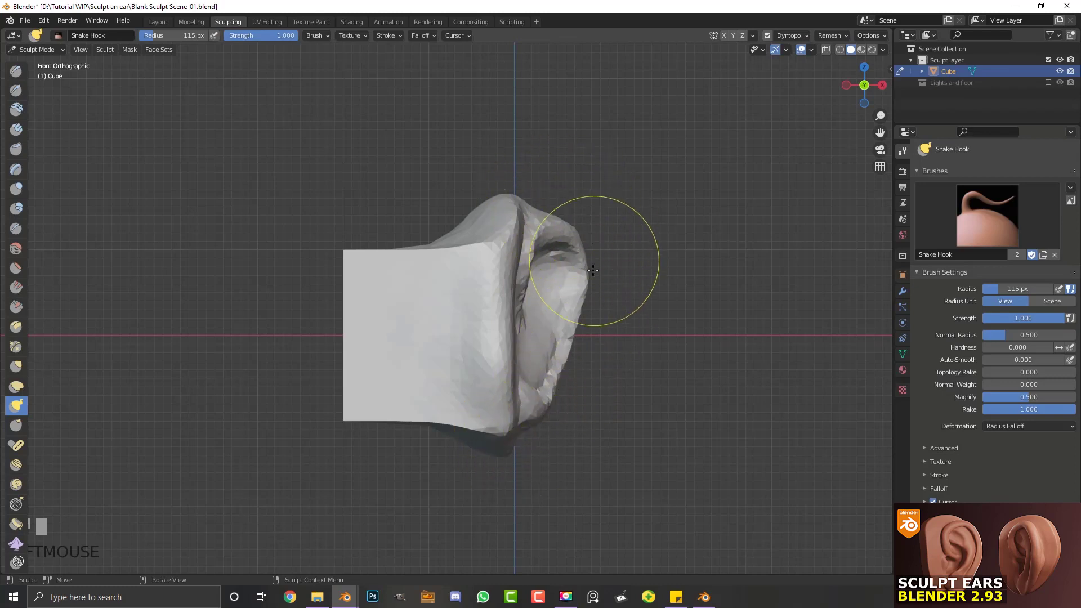
left_click_drag(571, 311, 582, 296)
left_click_drag(567, 331, 575, 329)
left_click_drag(573, 257, 579, 255)
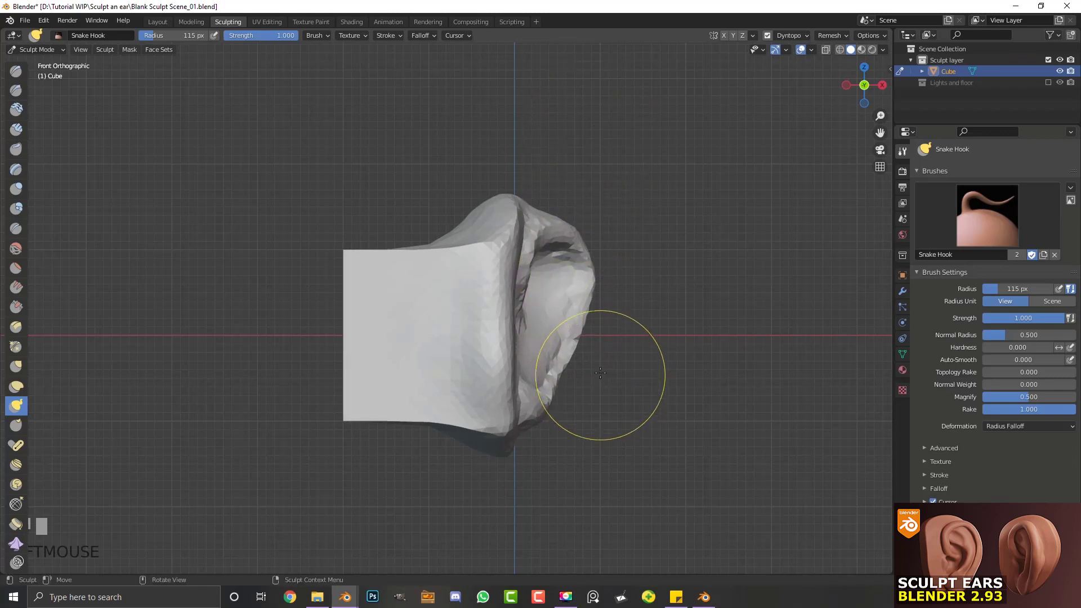
Step: Choose the Crease brush for the ear's back side and set it to a 34 px radius and a strength of 1.000
mouse_move(616, 313)
middle_mouse_down()
mouse_move(654, 322)
mouse_move(483, 381)
mouse_move(366, 314)
middle_mouse_up()
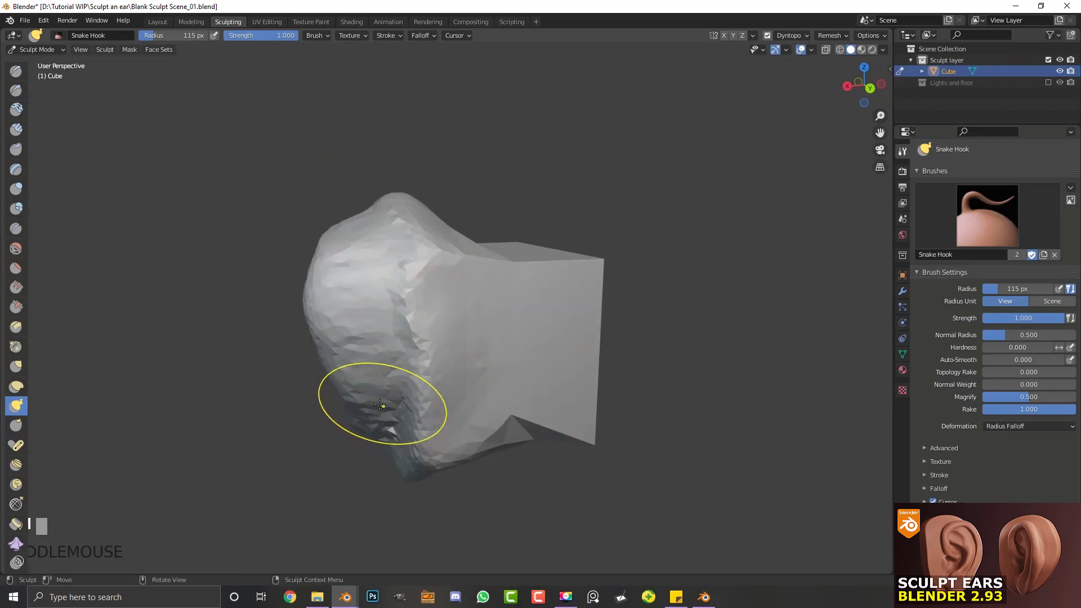
left_click(16, 231)
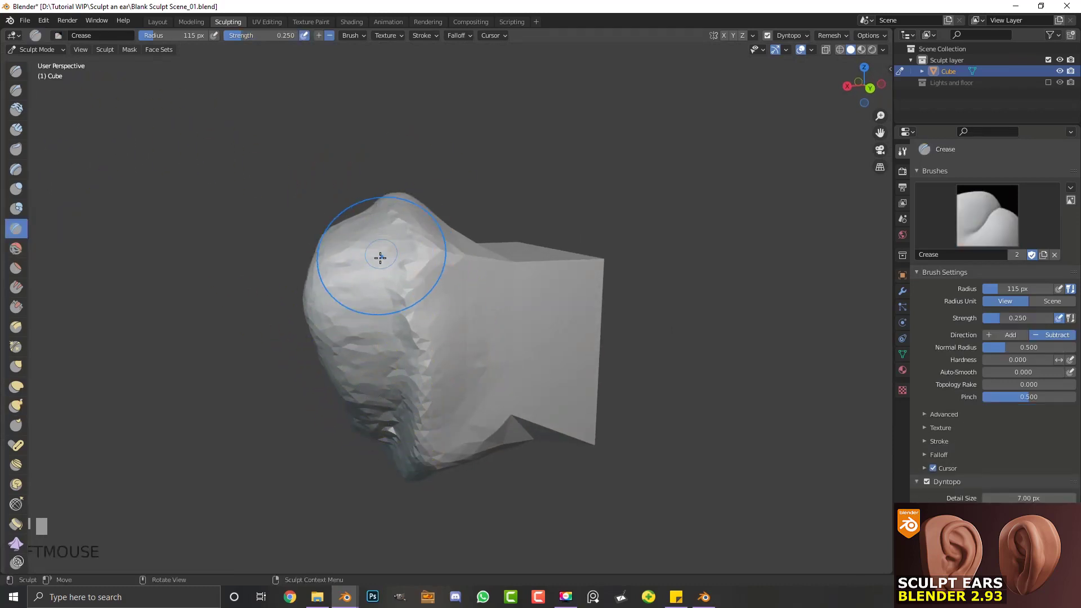
key("f")
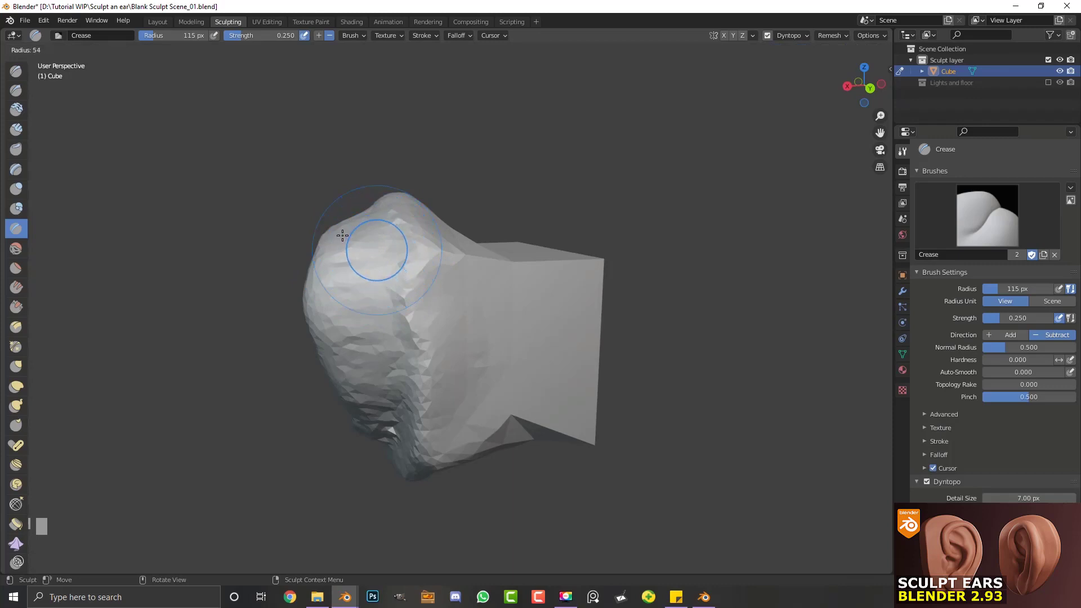
left_click(334, 216)
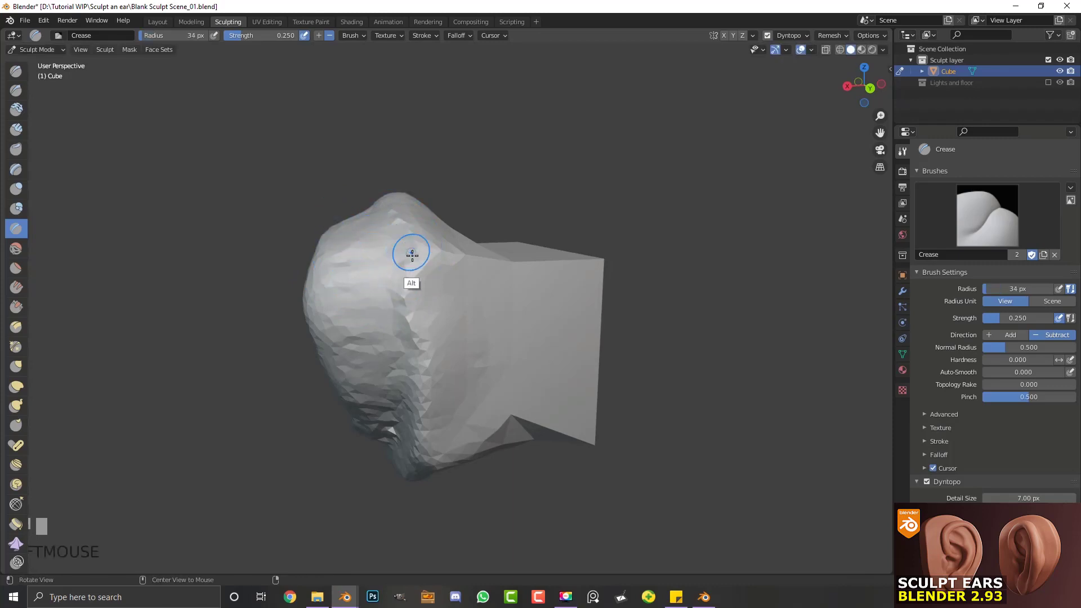
mouse_move(411, 248)
middle_mouse_down()
mouse_move(419, 319)
mouse_move(374, 265)
middle_mouse_up()
left_click_drag(373, 265, 381, 264)
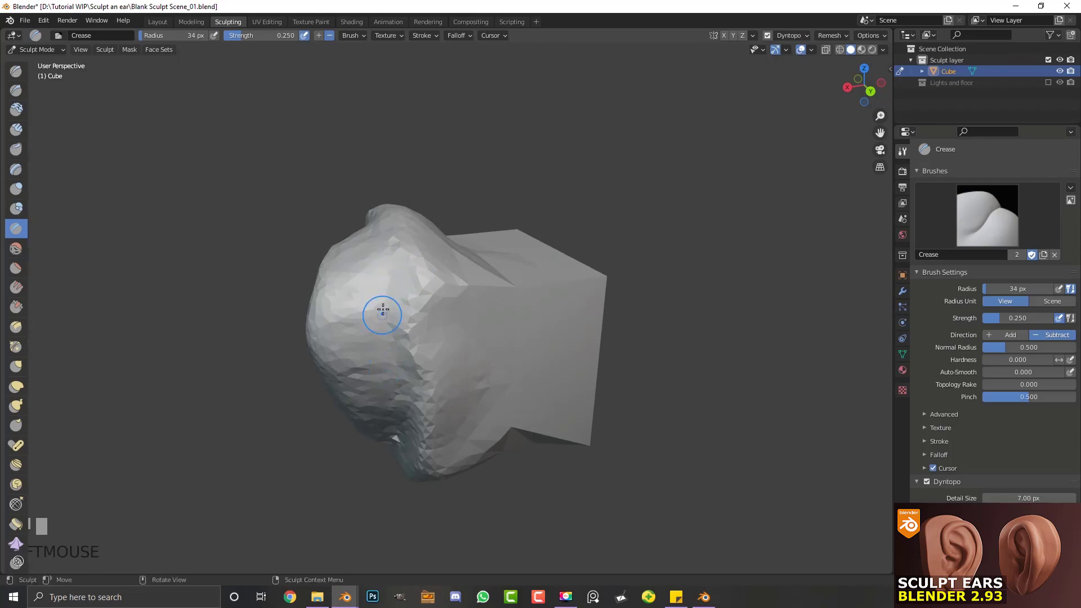
key("shift+f")
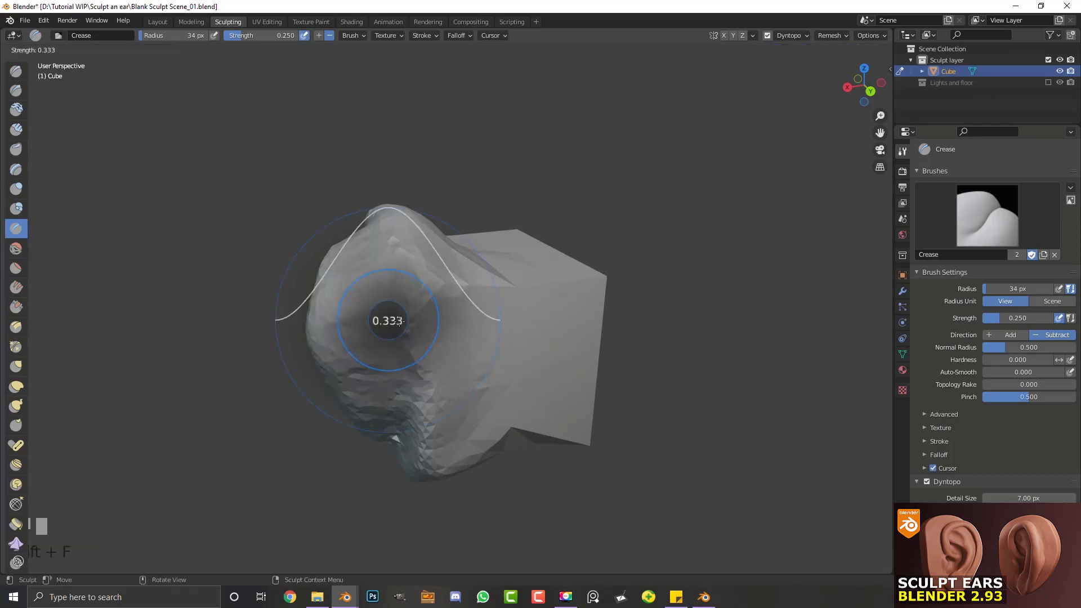
left_click(499, 323)
Step: Carve a long vertical groove with the Crease brush down the back of the ear to separate it from the block
left_click_drag(376, 257, 390, 399)
left_click_drag(375, 256, 394, 411)
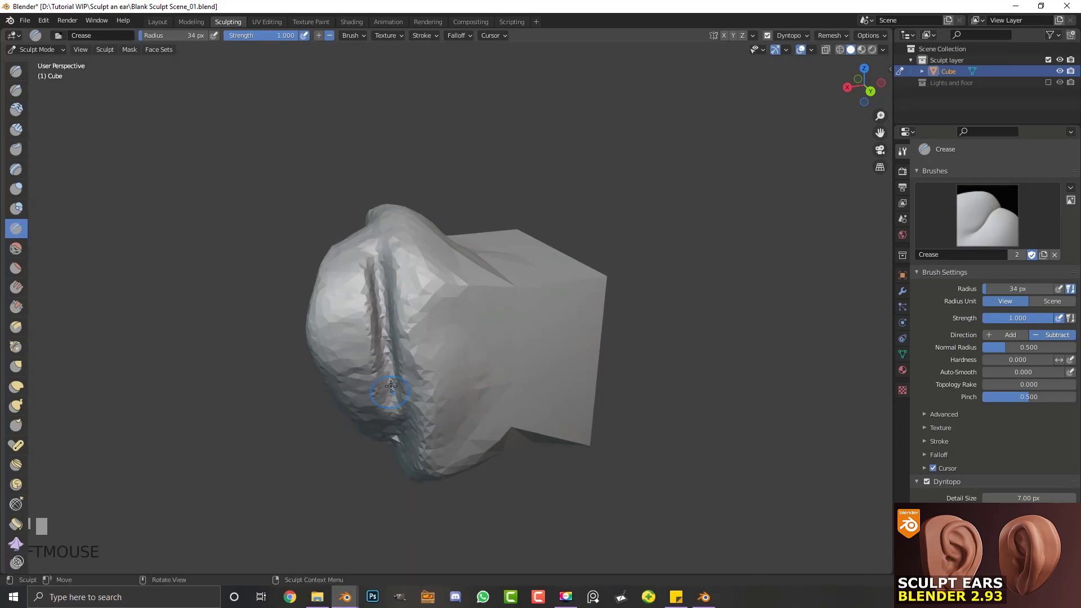
mouse_move(394, 411)
middle_mouse_down()
mouse_move(415, 386)
mouse_move(415, 289)
middle_mouse_up()
left_click_drag(410, 315, 399, 388)
left_click_drag(409, 253, 400, 398)
left_click_drag(408, 313, 399, 408)
mouse_move(436, 254)
middle_mouse_down()
mouse_move(443, 357)
mouse_move(417, 388)
mouse_move(434, 400)
middle_mouse_up()
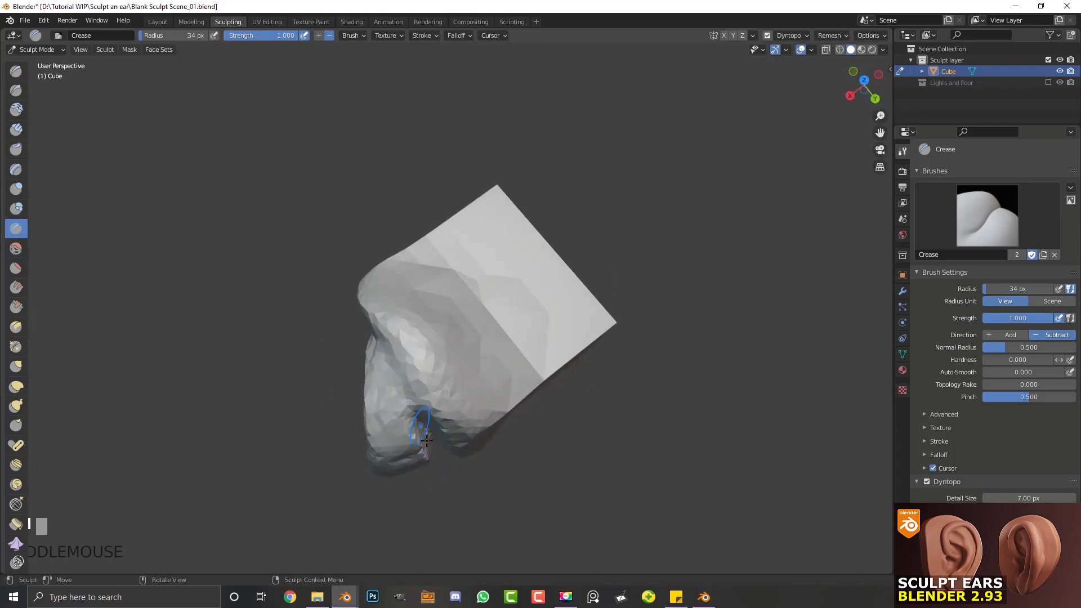
Step: Deepen the groove behind the ear with further Crease strokes at its upper and lower ends and along its length
middle_click_drag(426, 440, 438, 452)
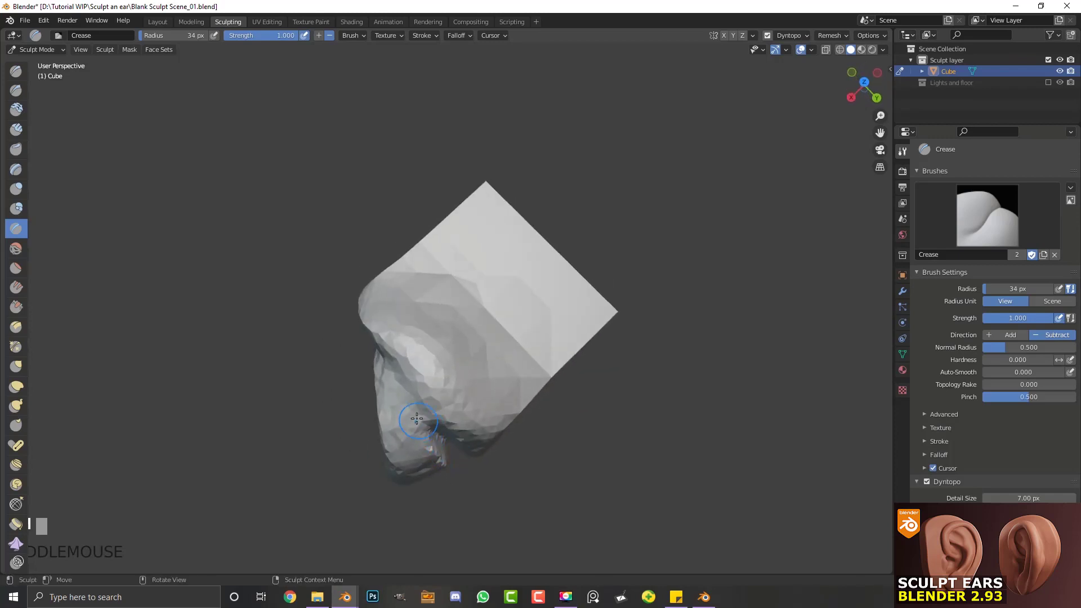
mouse_move(412, 406)
middle_mouse_down()
mouse_move(465, 414)
mouse_move(517, 299)
mouse_move(520, 223)
mouse_move(539, 163)
middle_mouse_up()
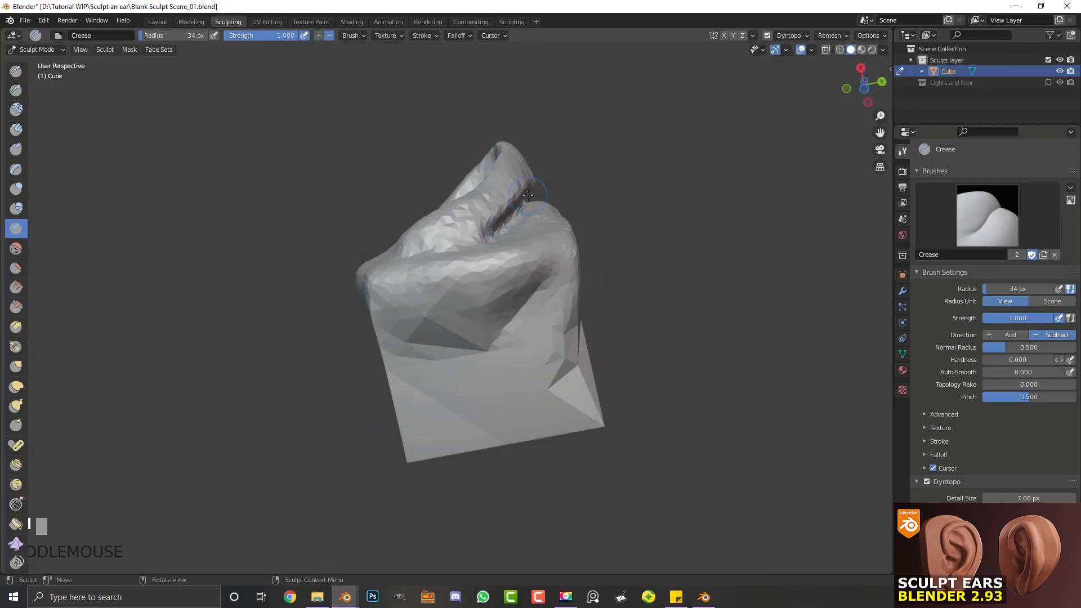
middle_click_drag(542, 191, 473, 249)
left_click_drag(416, 209, 405, 341)
left_click_drag(405, 337, 412, 202)
middle_click_drag(433, 200, 418, 248)
left_click_drag(397, 312, 394, 370)
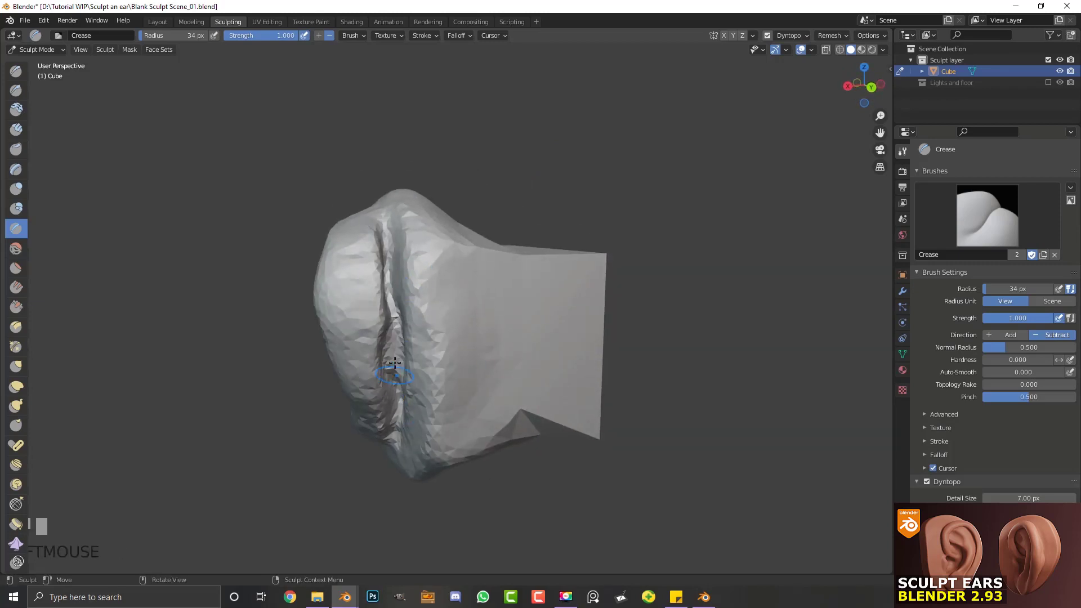
mouse_move(426, 375)
middle_mouse_down()
mouse_move(468, 322)
mouse_move(509, 304)
mouse_move(465, 289)
mouse_move(428, 305)
middle_mouse_up()
Step: Reduce the Crease brush radius to 12 px and sharpen the groove around the top and front root of the helix
mouse_move(393, 222)
middle_mouse_down()
mouse_move(444, 321)
mouse_move(545, 350)
mouse_move(565, 373)
mouse_move(598, 279)
middle_mouse_up()
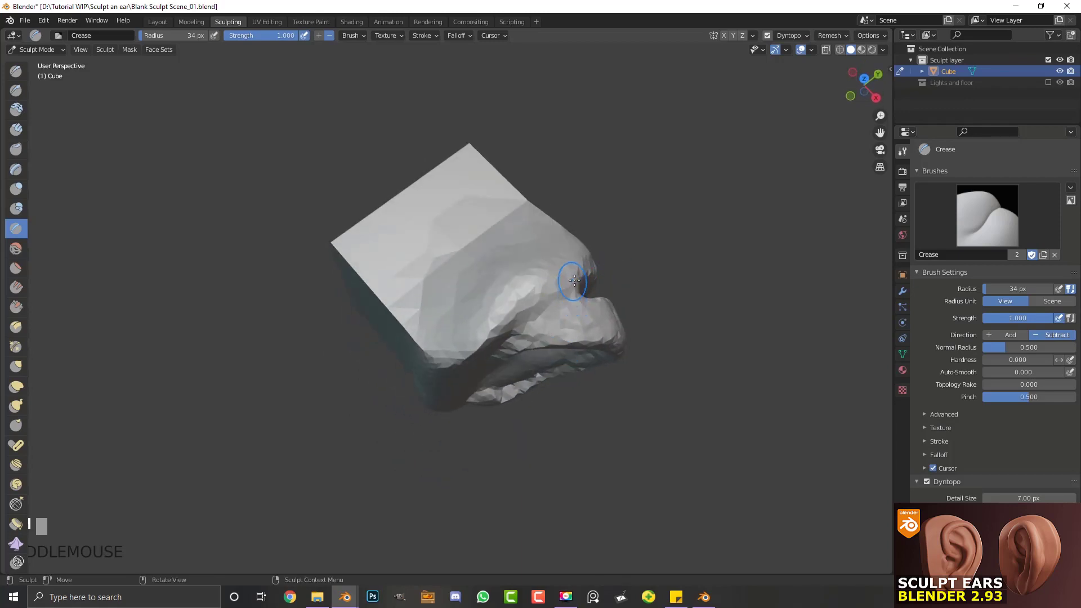
key("f")
left_click(579, 302)
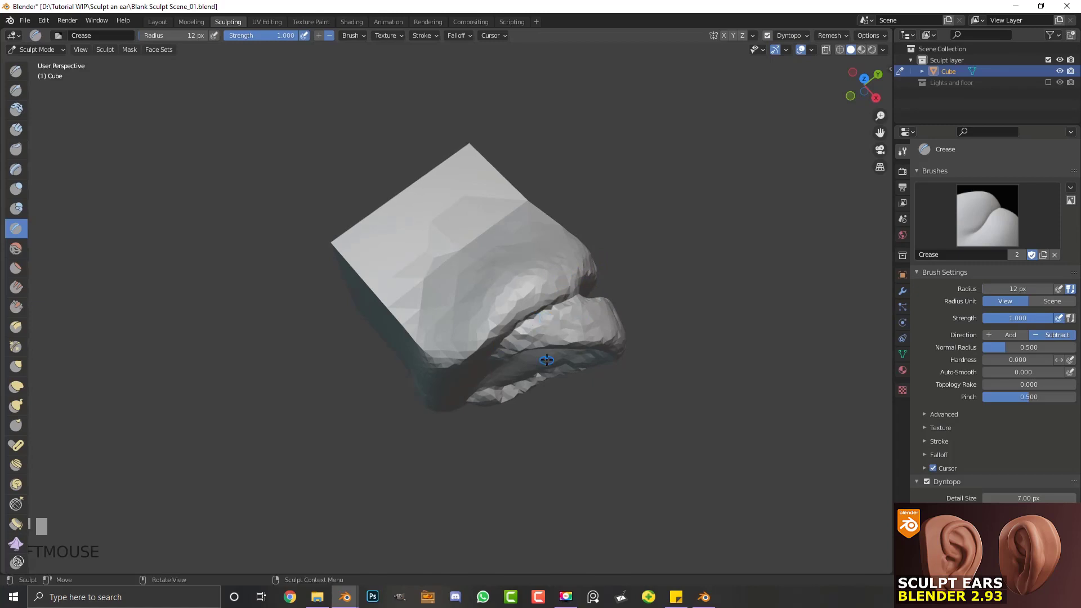
mouse_move(546, 360)
middle_mouse_down()
mouse_move(557, 311)
mouse_move(549, 298)
middle_mouse_up()
left_click_drag(518, 256, 499, 282)
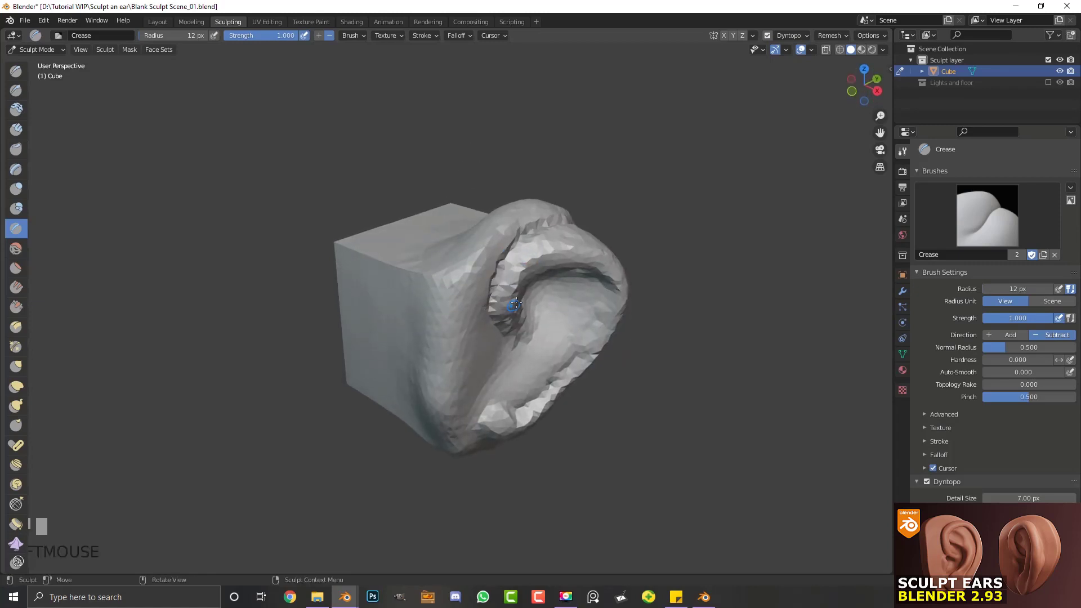
middle_click_drag(516, 303, 494, 272)
left_click_drag(471, 224, 455, 247)
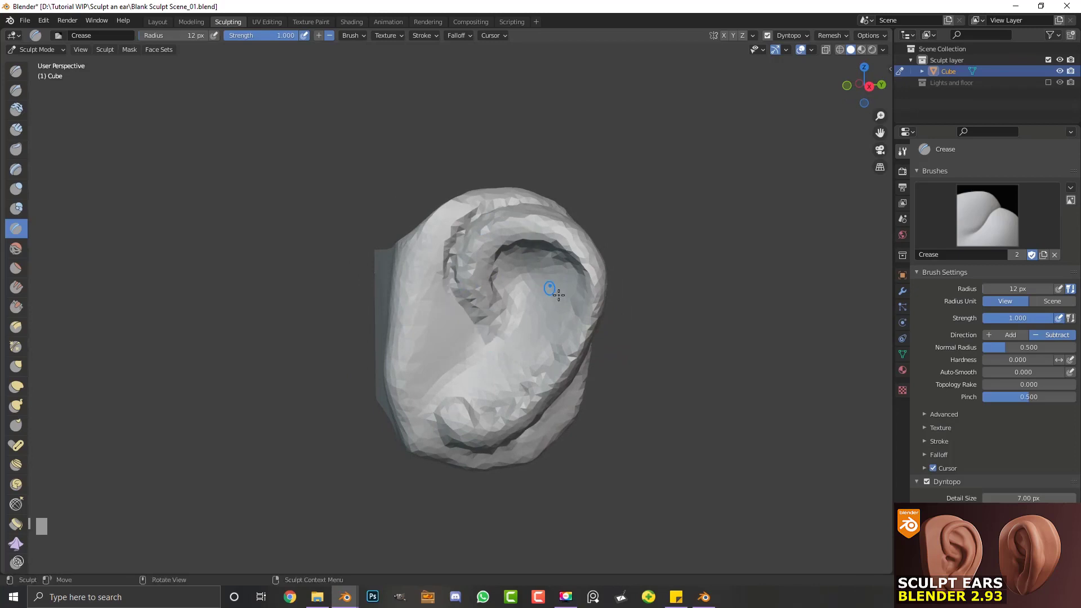
Step: Carve a crease beneath the ear's lower rim and around the lobe end to separate them from the block
middle_click_drag(558, 294, 543, 204, "alt")
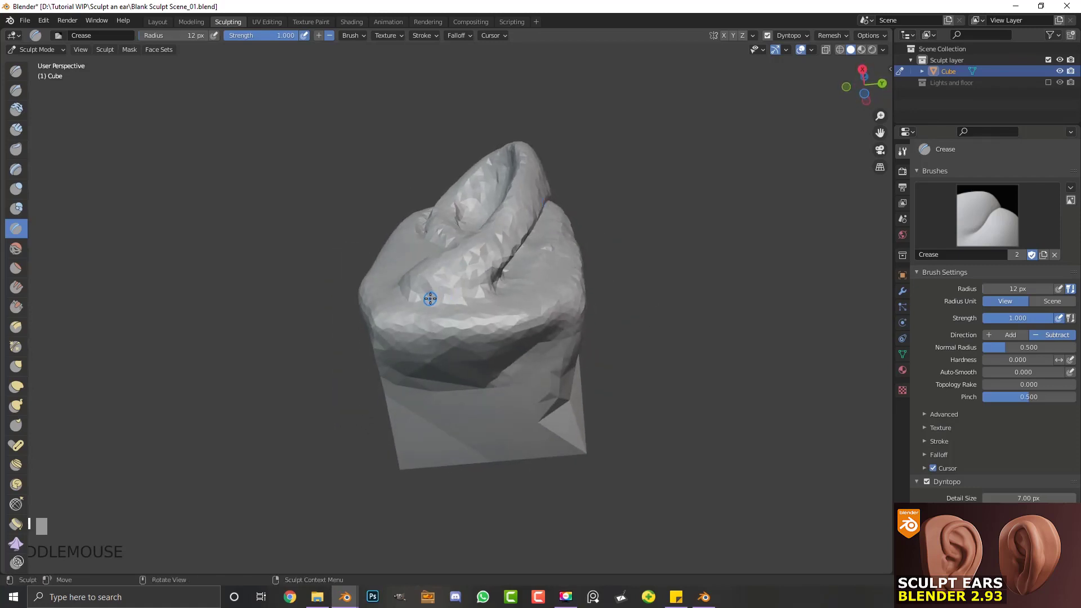
left_click_drag(430, 298, 505, 279)
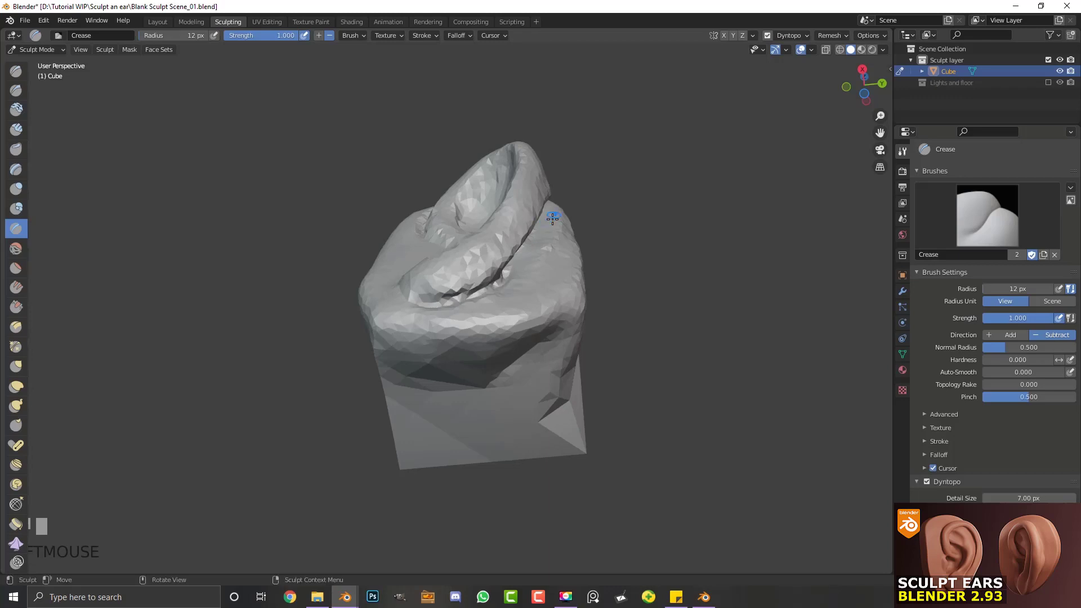
middle_click_drag(552, 219, 425, 279)
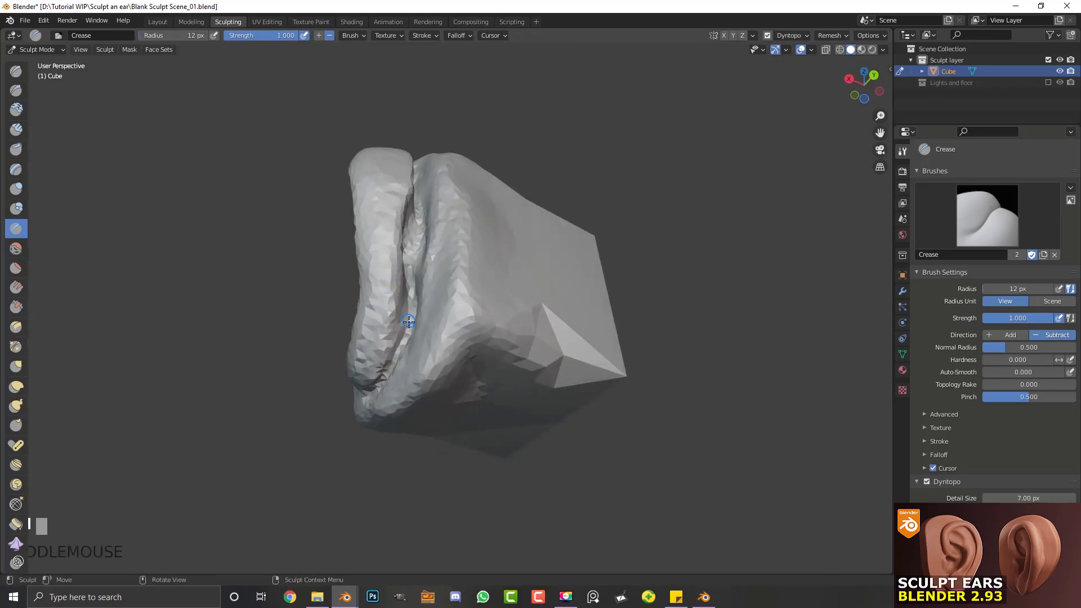
left_click_drag(409, 321, 408, 316)
mouse_move(390, 386)
middle_mouse_down()
mouse_move(455, 386)
mouse_move(482, 360)
middle_mouse_up()
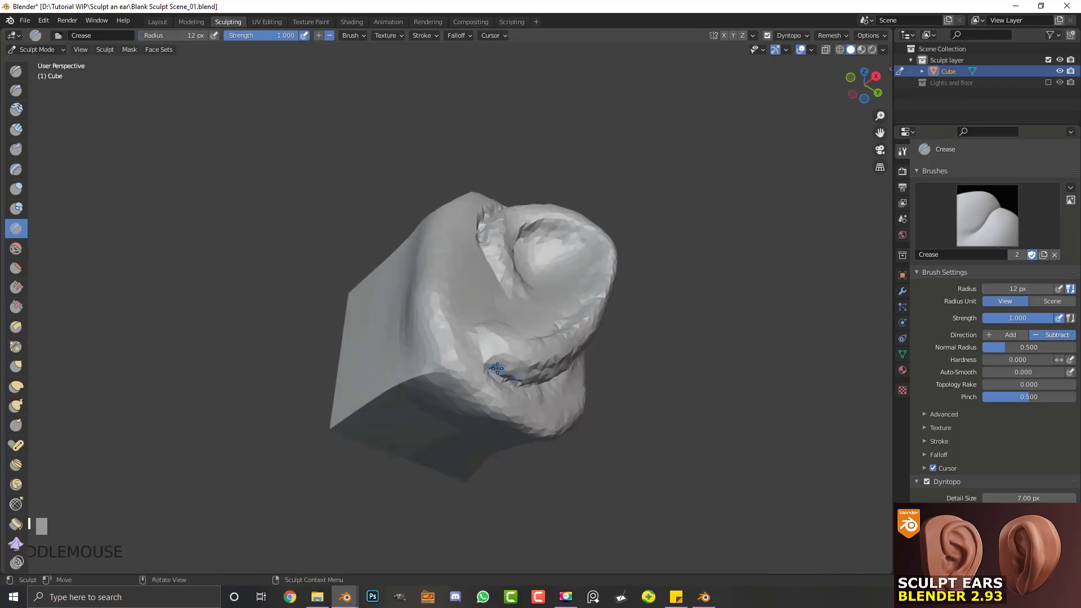
left_click_drag(481, 360, 478, 348)
Step: Enlarge the brush radius to 58 px and smooth the rough back surface of the ear along the groove
middle_click_drag(554, 336, 440, 380)
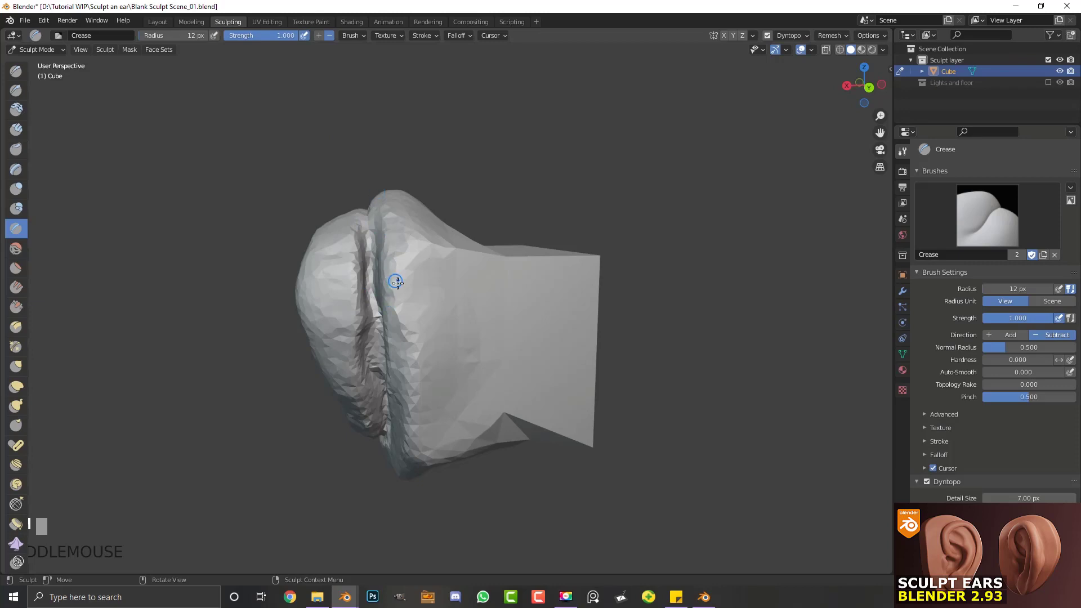
middle_click_drag(395, 281, 373, 238)
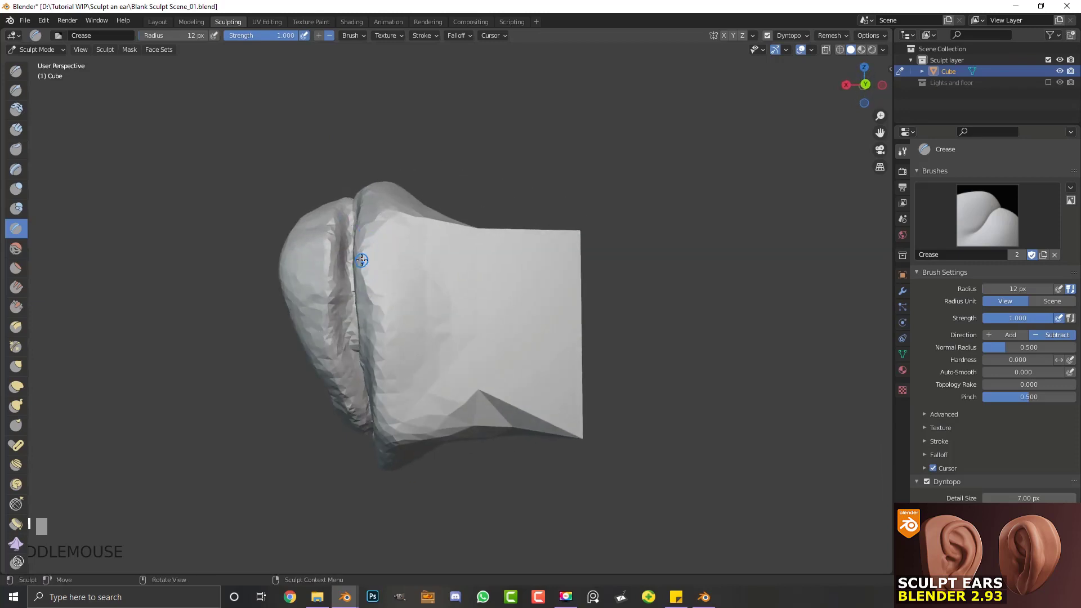
key("f")
left_click(394, 283)
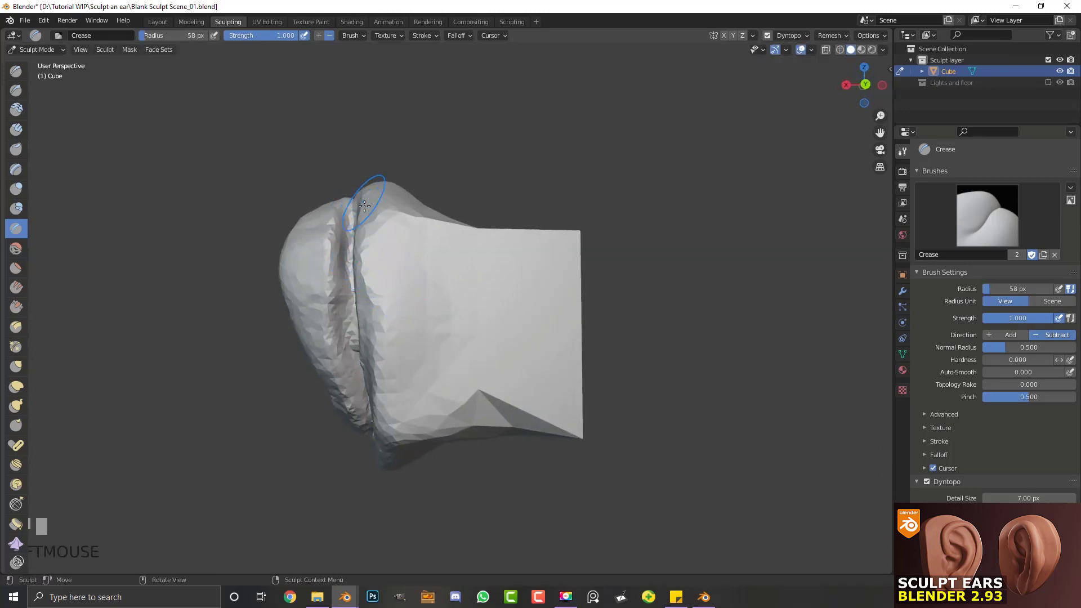
mouse_move(364, 206)
left_mouse_down("shift")
mouse_move(335, 309)
mouse_move(333, 300)
mouse_move(340, 234)
mouse_move(334, 330)
mouse_move(350, 377)
left_mouse_up("shift")
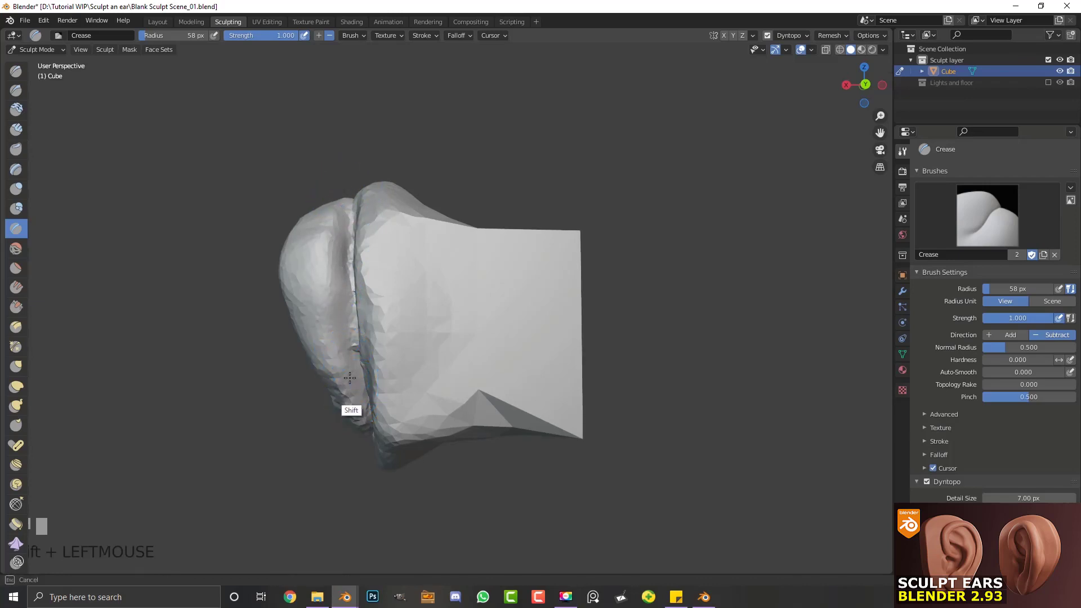
mouse_move(333, 297)
left_mouse_down("shift")
mouse_move(338, 212)
mouse_move(332, 389)
left_mouse_up("shift")
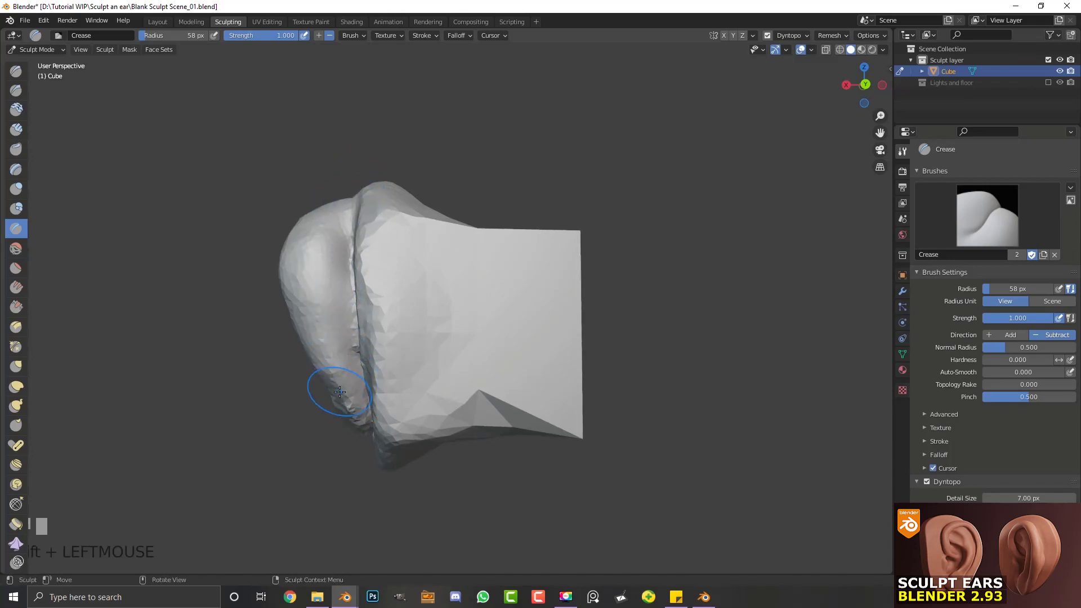
Step: Smooth the outer side of the ear over the helix rim, its front root and the inner bowl
mouse_move(332, 388)
middle_mouse_down()
mouse_move(405, 337)
mouse_move(457, 198)
middle_mouse_up()
mouse_move(457, 198)
left_mouse_down("shift")
mouse_move(436, 402)
mouse_move(471, 248)
left_mouse_up("shift")
middle_click_drag(463, 419, 484, 339)
mouse_move(484, 241)
left_mouse_down("shift")
mouse_move(481, 226)
mouse_move(399, 307)
mouse_move(431, 253)
mouse_move(441, 294)
left_mouse_up("shift")
mouse_move(441, 295)
middle_mouse_down()
mouse_move(487, 345)
mouse_move(479, 283)
middle_mouse_up()
mouse_move(479, 283)
left_mouse_down("shift")
mouse_move(495, 248)
mouse_move(461, 321)
mouse_move(559, 302)
left_mouse_up("shift")
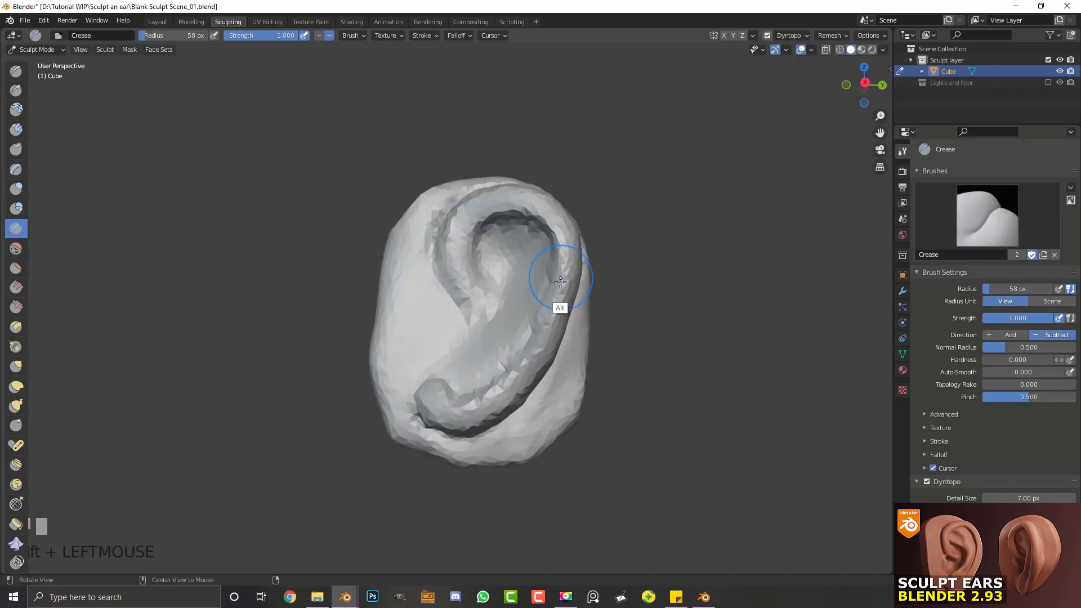
mouse_move(560, 301)
middle_mouse_down()
mouse_move(514, 353)
mouse_move(485, 366)
mouse_move(405, 304)
middle_mouse_up()
mouse_move(406, 304)
left_mouse_down("shift")
mouse_move(401, 251)
mouse_move(375, 295)
mouse_move(402, 296)
left_mouse_up("shift")
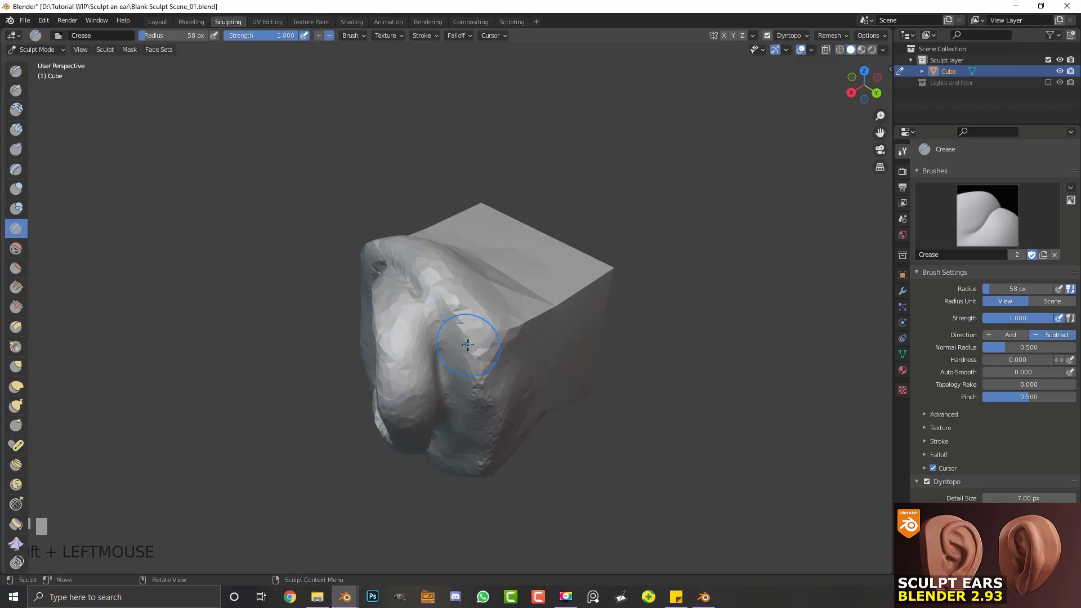
Step: In the right orthographic view, choose the Grab brush and set its radius to 125 px
key("KP_3")
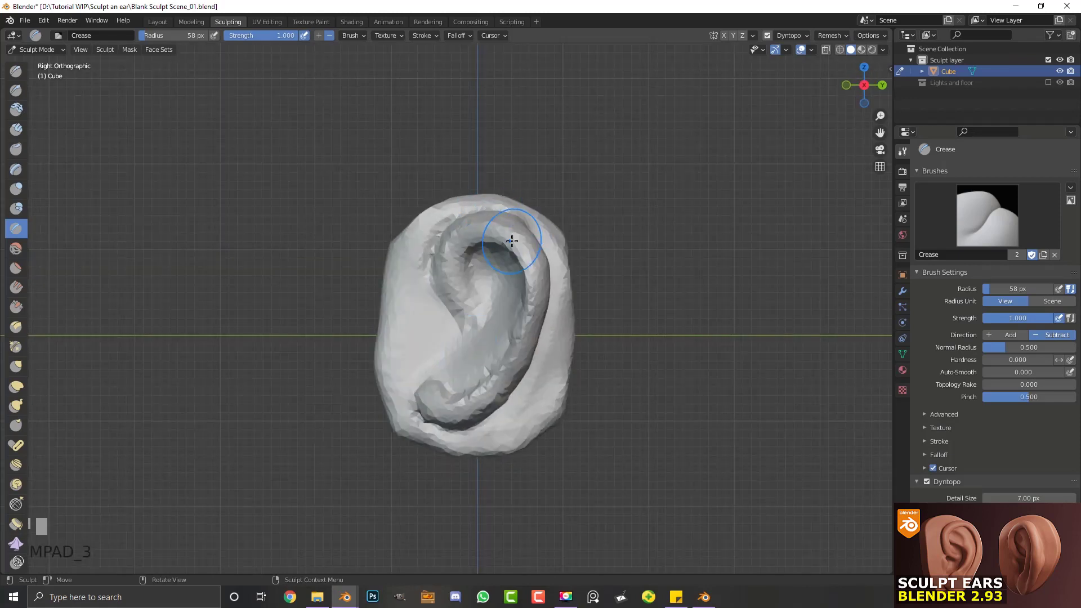
middle_click_drag(537, 342, 509, 348)
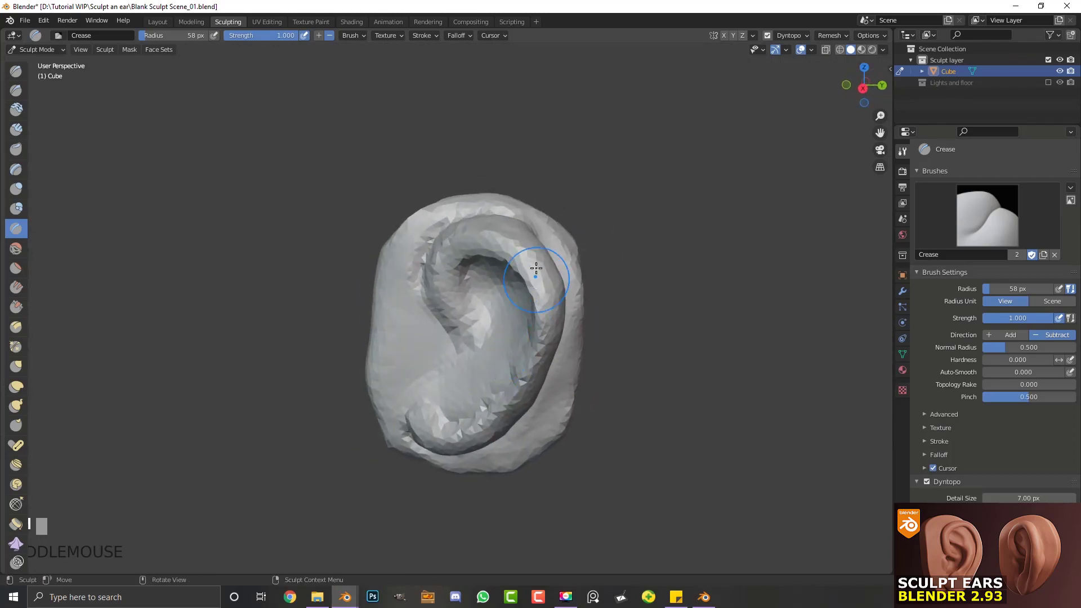
left_click(16, 367)
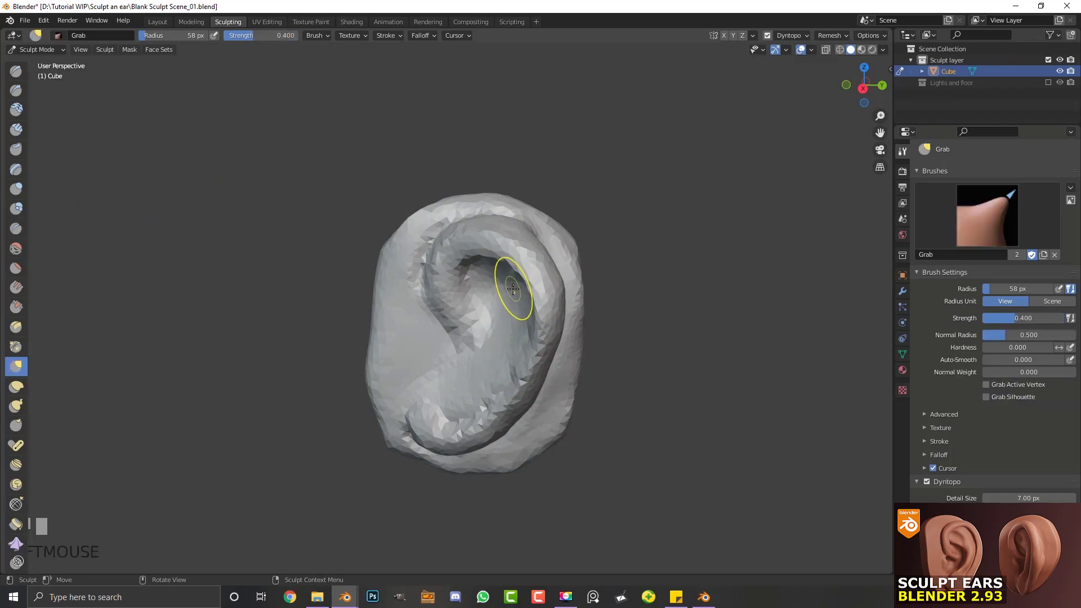
key("KP_3")
key("f")
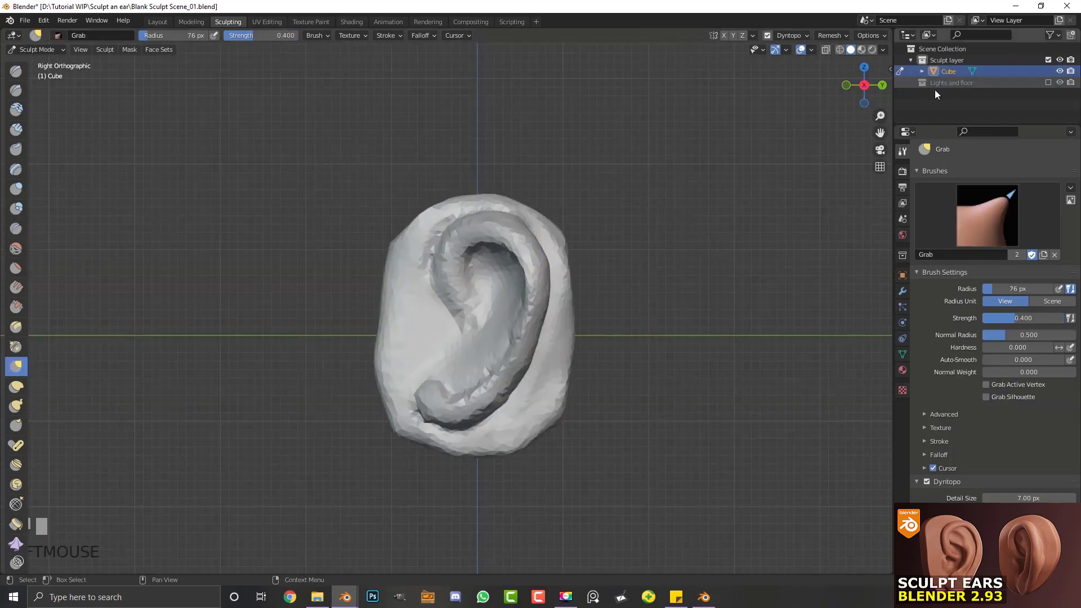
left_click(533, 263)
key("f")
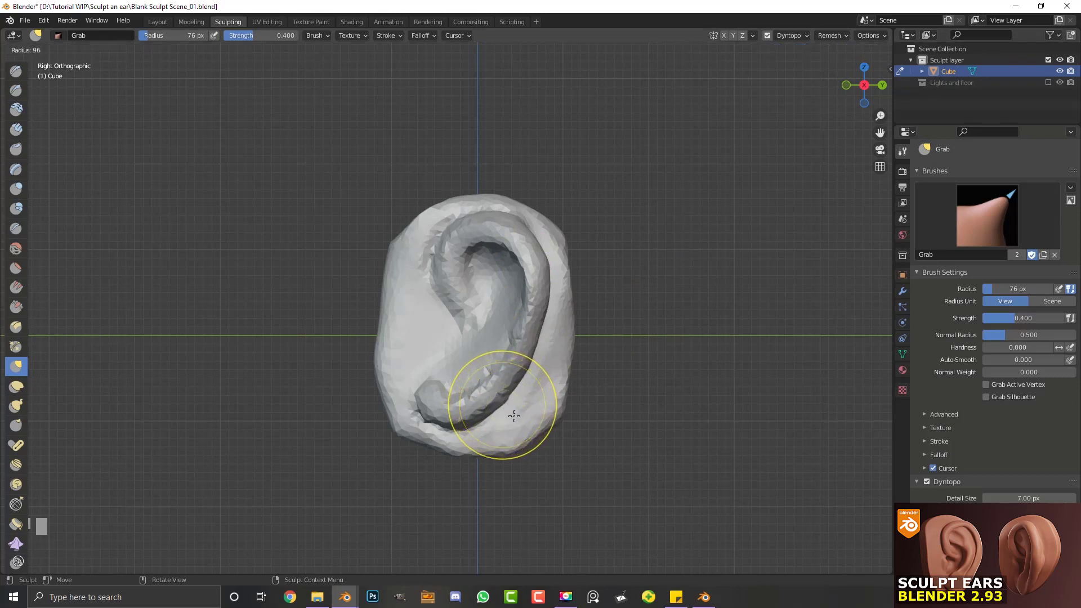
left_click(514, 414)
key("f")
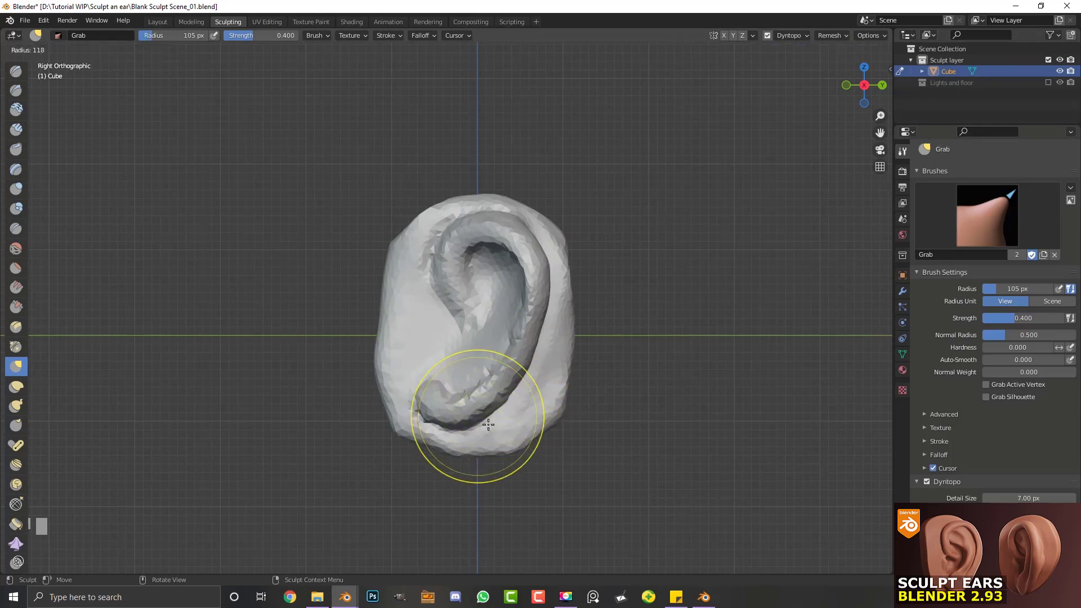
left_click(488, 424)
Step: Pull the helix's rear and upper rim outward and the lower rim down toward the lobe with the Grab brush
left_click_drag(477, 411, 484, 416)
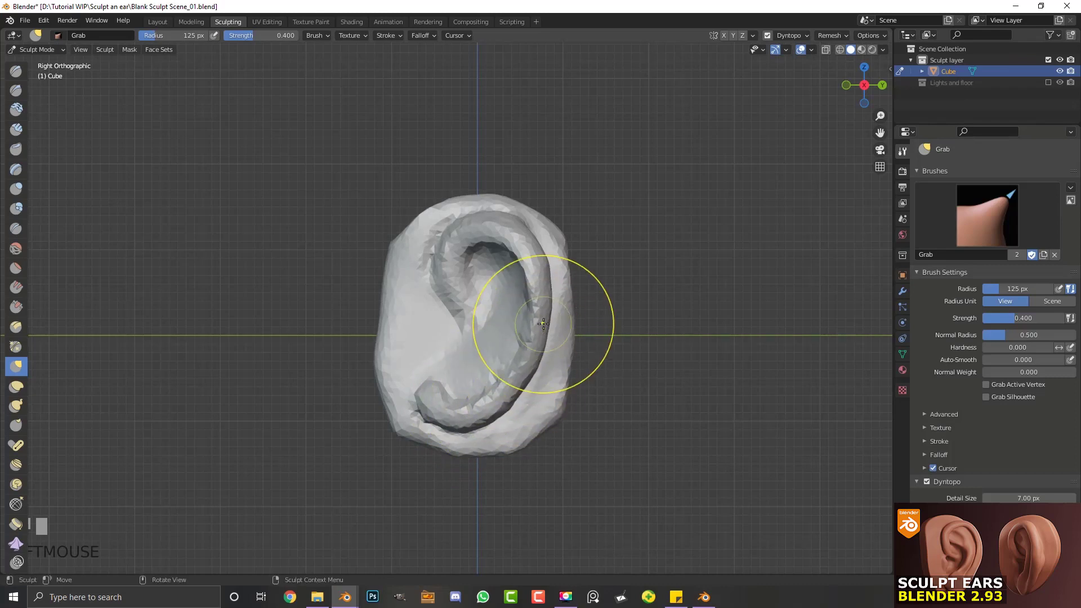
mouse_move(536, 306)
left_mouse_down()
mouse_move(544, 269)
mouse_move(528, 237)
left_mouse_up()
left_click_drag(541, 299, 546, 296)
left_click_drag(527, 239, 533, 233)
left_click_drag(510, 399, 479, 428)
left_click_drag(472, 424, 468, 430)
left_click_drag(451, 415, 450, 421)
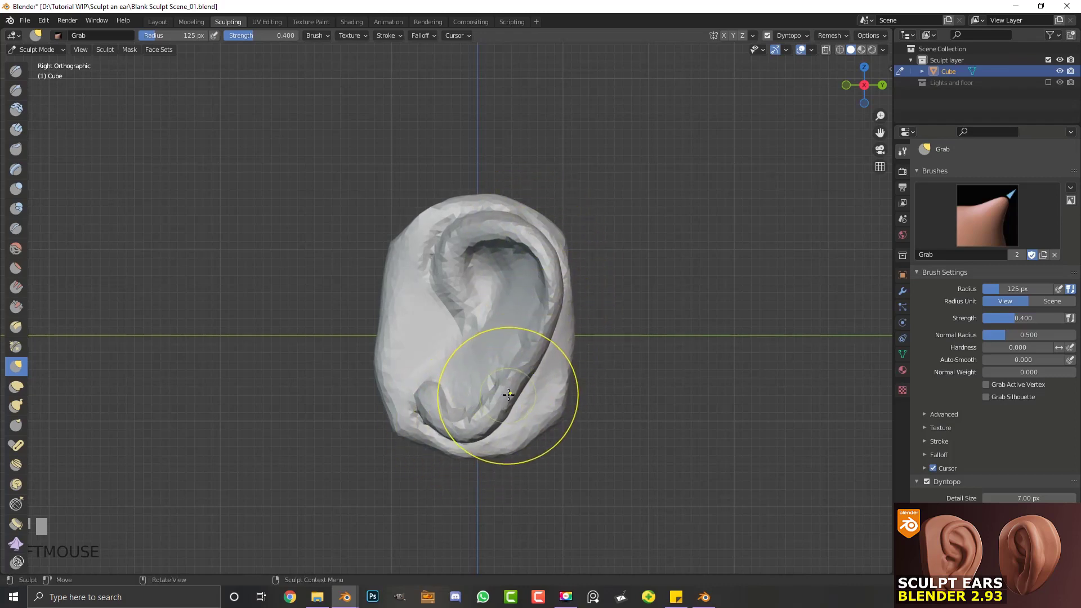
Step: Refine the ear's outline with further Grab strokes on the helix root, the upper curve and the lower rear rim
left_click_drag(456, 306, 451, 311)
left_click_drag(466, 245, 537, 248)
left_click_drag(548, 292, 552, 294)
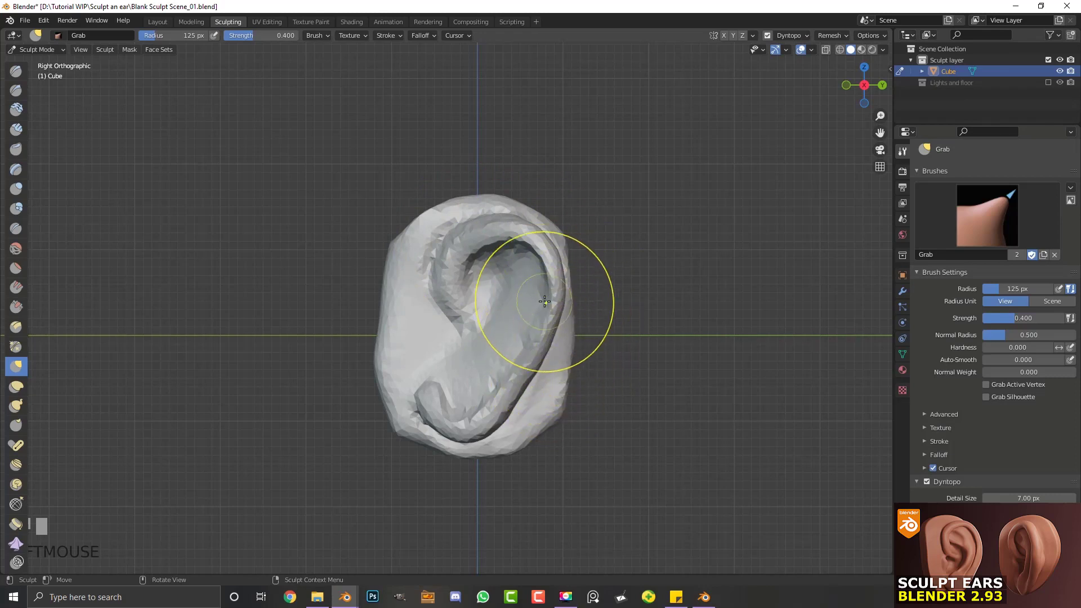
left_click_drag(509, 401, 536, 369)
left_click_drag(492, 421, 495, 426)
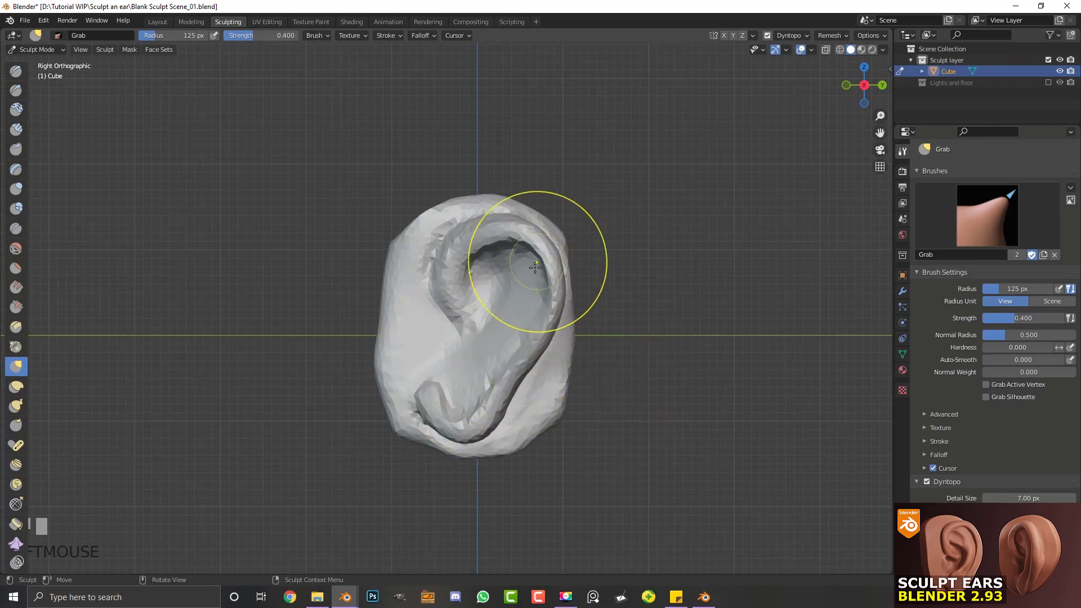
left_click_drag(509, 266, 487, 309)
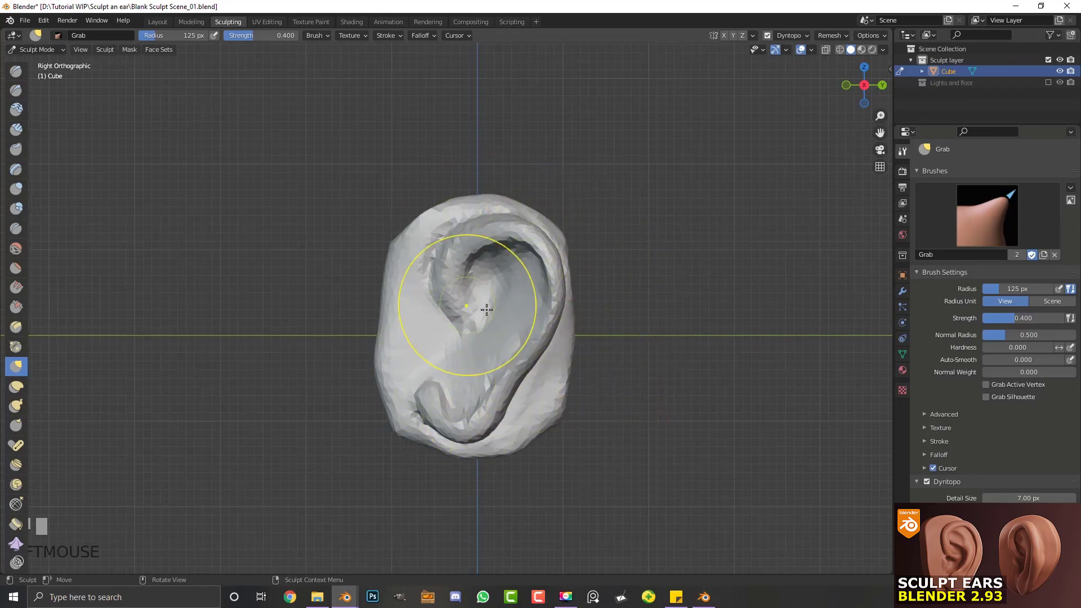
Step: Choose the Clay Strips brush and set its radius to 45 px with Direction left on Add
left_click(16, 130)
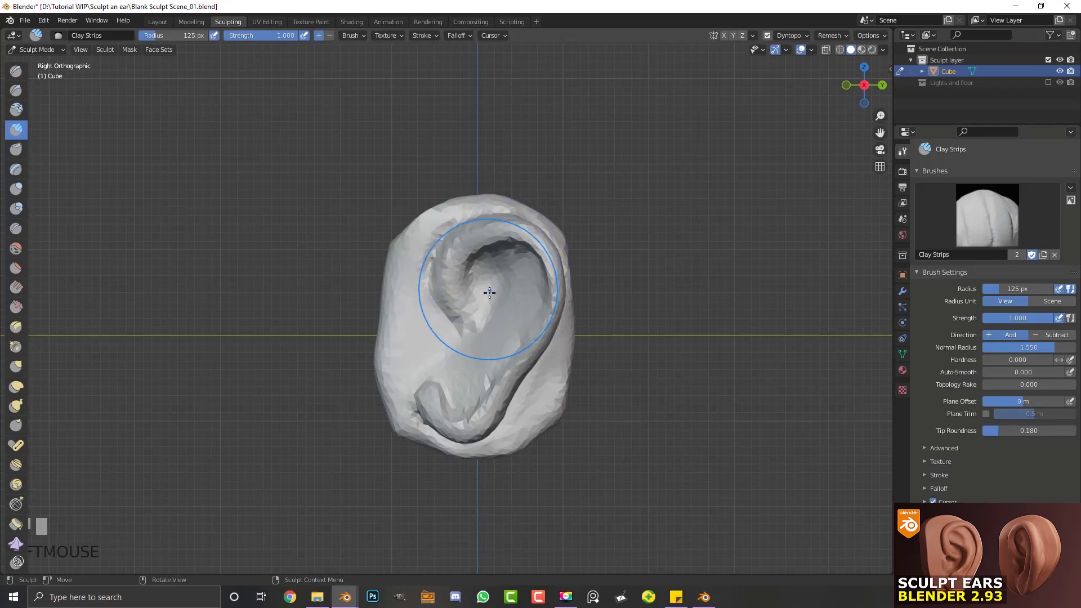
key("f")
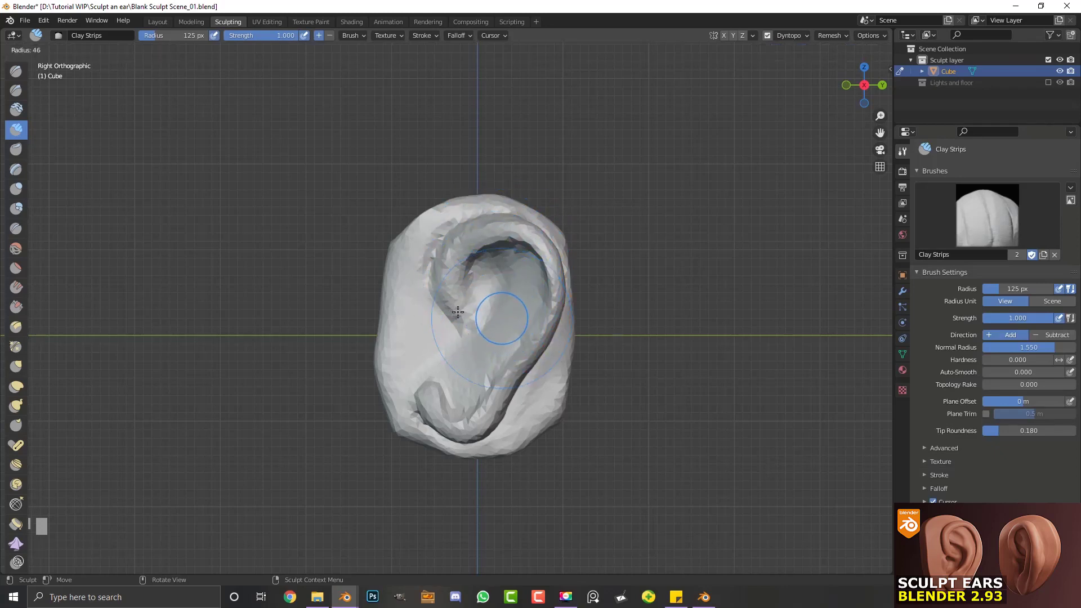
left_click(458, 312)
key("alt")
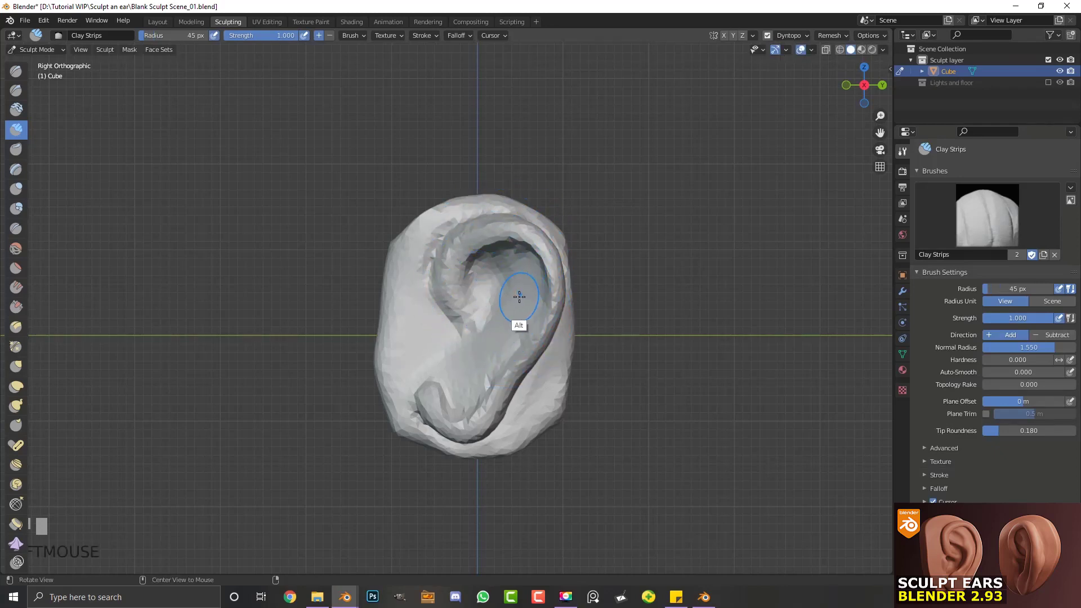
Step: Build up the antihelix inside the ear with Clay Strips, from the lower bowl to a broad area beneath the upper helix, and smooth it
mouse_move(518, 297)
middle_mouse_down()
mouse_move(673, 291)
mouse_move(541, 279)
mouse_move(592, 209)
middle_mouse_up()
mouse_move(575, 219)
left_mouse_down()
mouse_move(592, 302)
mouse_move(603, 284)
mouse_move(601, 230)
mouse_move(579, 280)
mouse_move(557, 248)
mouse_move(581, 271)
mouse_move(601, 255)
mouse_move(589, 327)
mouse_move(519, 424)
mouse_move(601, 299)
mouse_move(611, 226)
left_mouse_up()
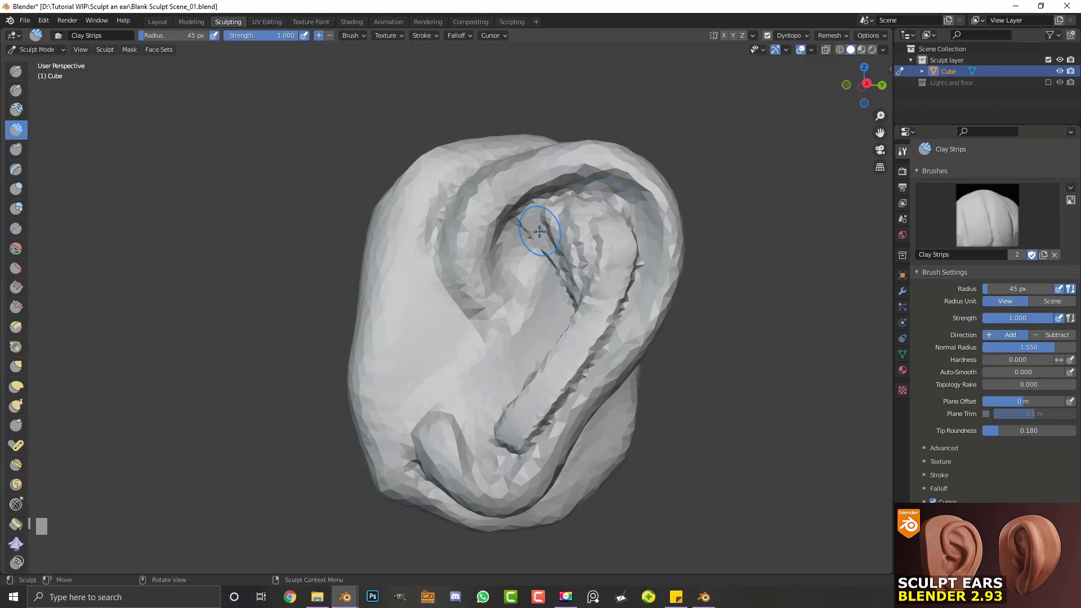
left_click_drag(544, 224, 580, 271)
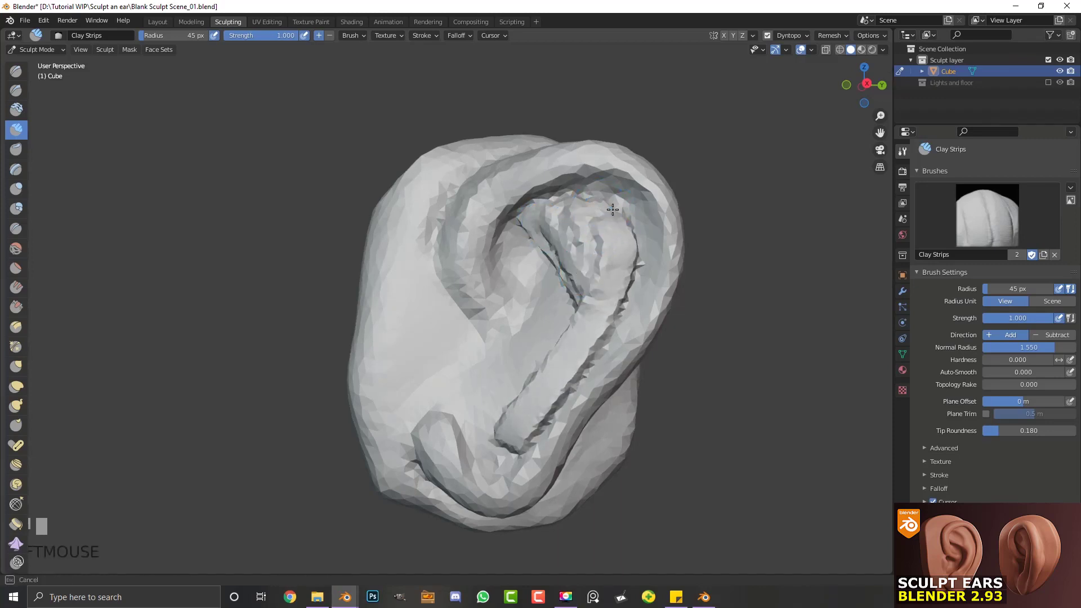
left_click_drag(616, 233, 548, 381)
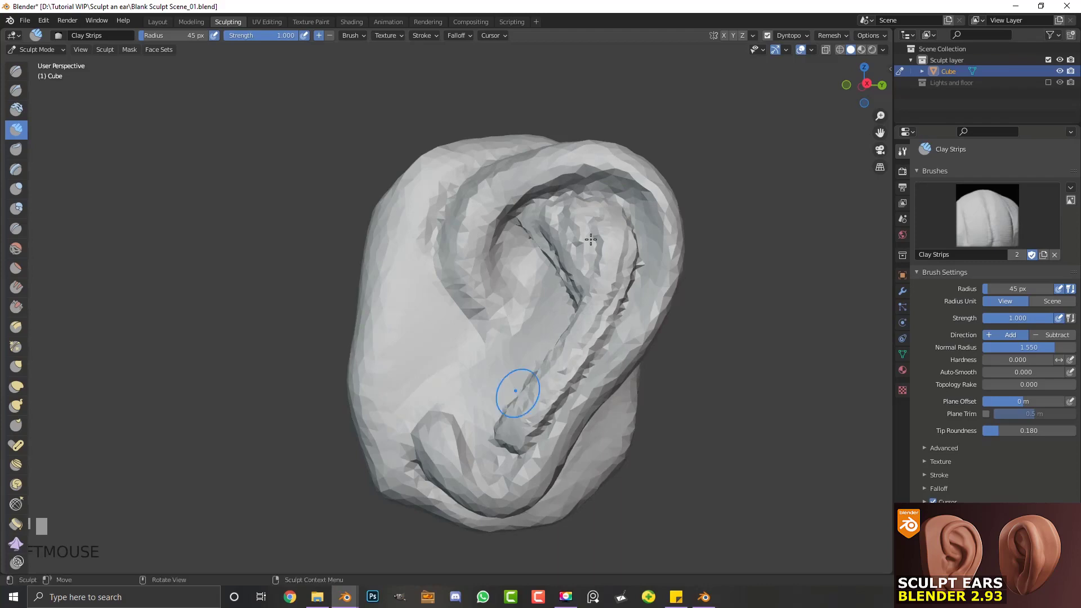
left_click_drag(548, 220, 578, 272)
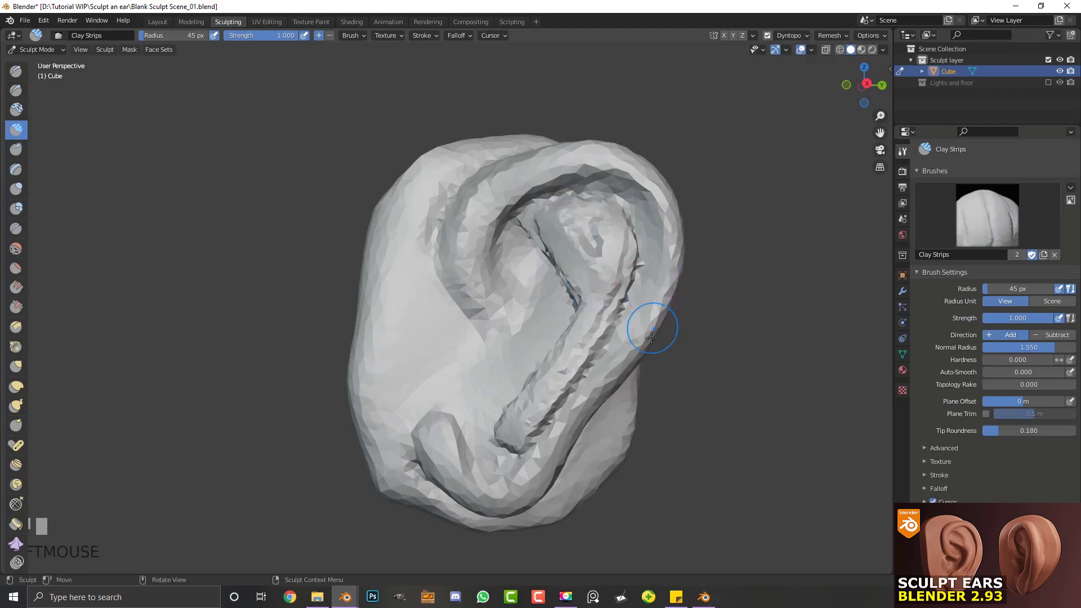
mouse_move(651, 336)
middle_mouse_down("alt")
mouse_move(743, 329)
mouse_move(723, 288)
mouse_move(636, 388)
mouse_move(653, 365)
mouse_move(577, 307)
middle_mouse_up("alt")
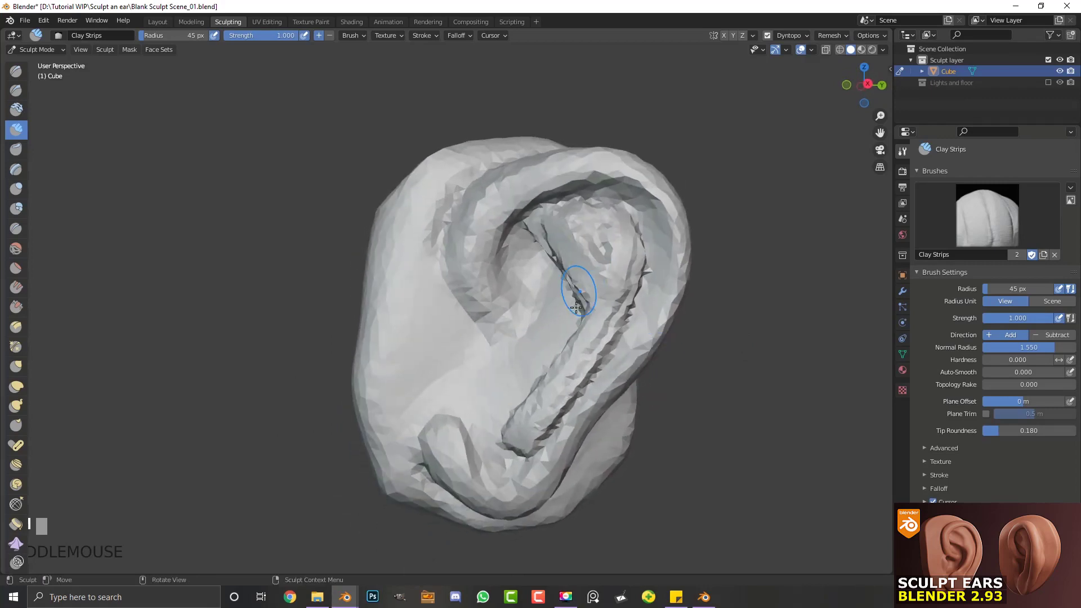
mouse_move(526, 439)
left_mouse_down("shift")
mouse_move(607, 324)
mouse_move(637, 236)
mouse_move(573, 203)
mouse_move(546, 252)
mouse_move(572, 329)
mouse_move(523, 410)
mouse_move(527, 425)
mouse_move(561, 304)
mouse_move(606, 242)
mouse_move(556, 235)
mouse_move(574, 205)
mouse_move(579, 214)
left_mouse_up("shift")
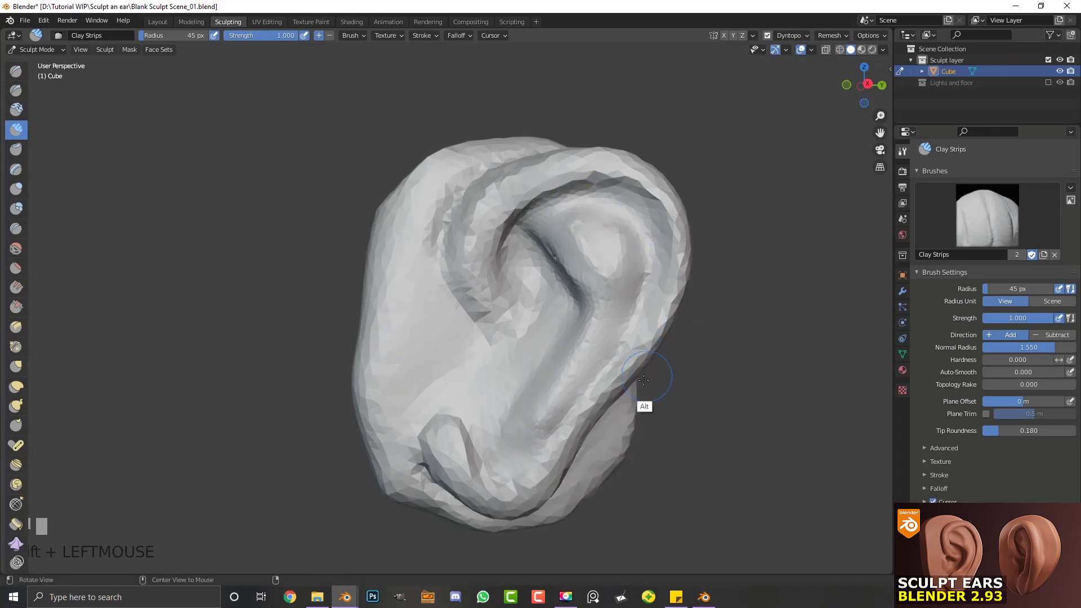
Step: Smooth the upper antihelix, and build up the helix root with Clay Strips as a curved ridge running down into the concha
middle_click_drag(643, 380, 570, 261)
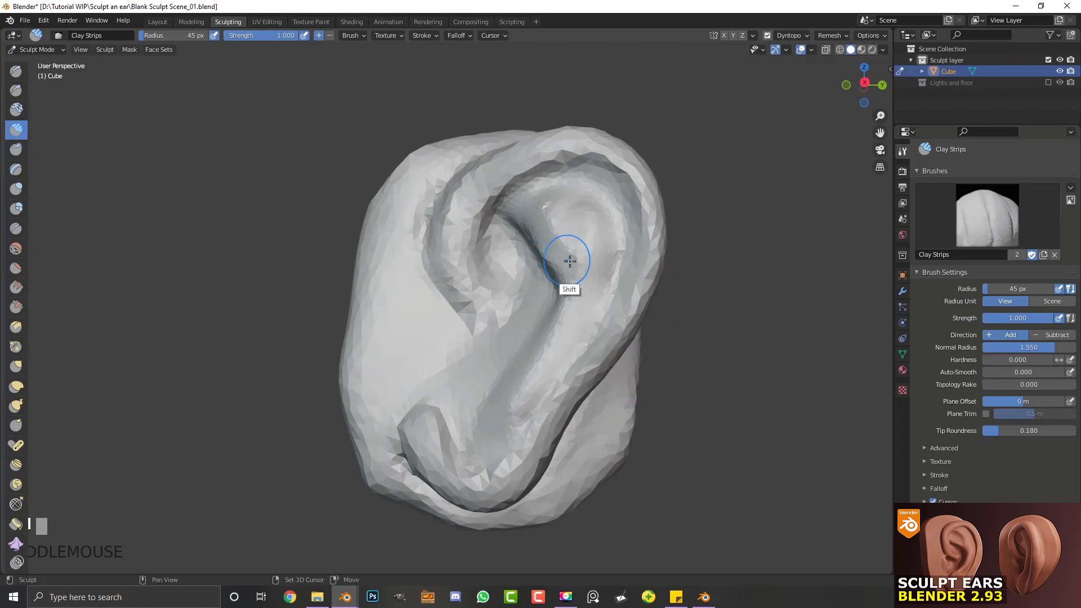
mouse_move(570, 260)
left_mouse_down("shift")
mouse_move(574, 181)
mouse_move(581, 256)
left_mouse_up("shift")
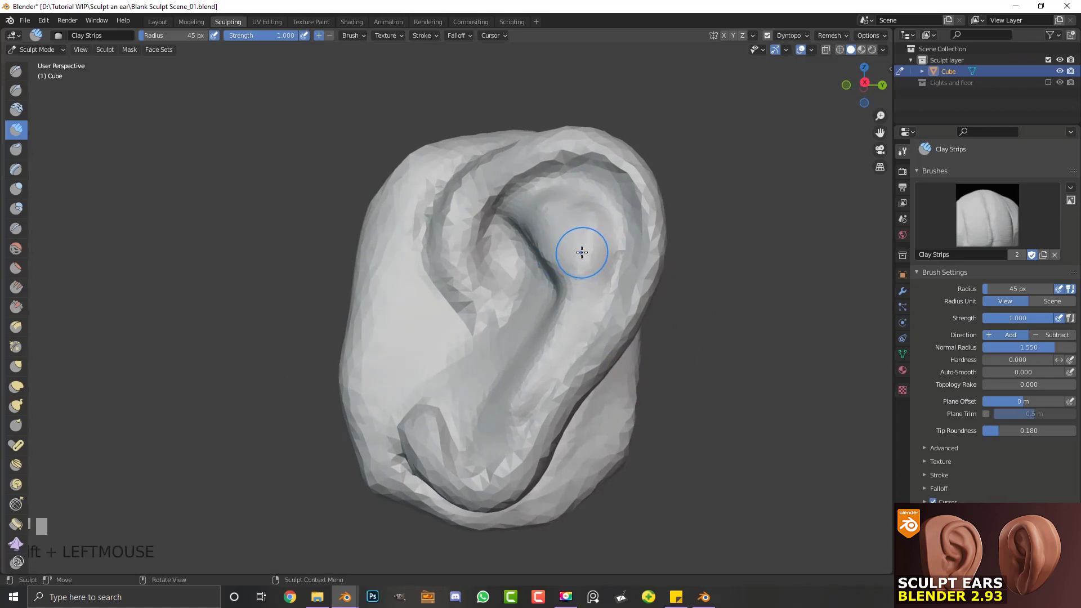
key("KP_3")
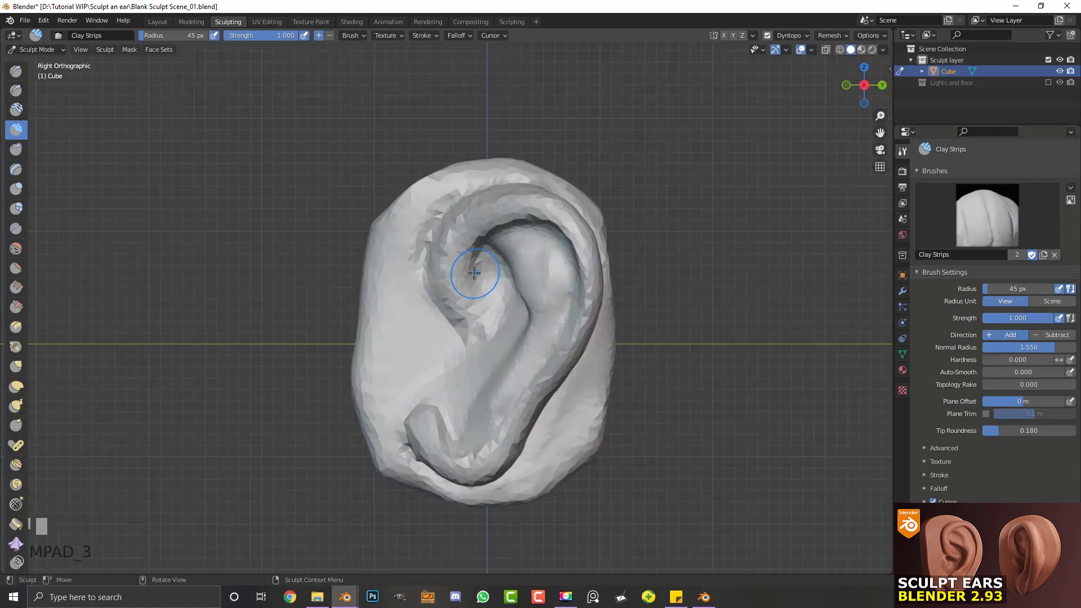
middle_click_drag(478, 293, 507, 161, "ctrl")
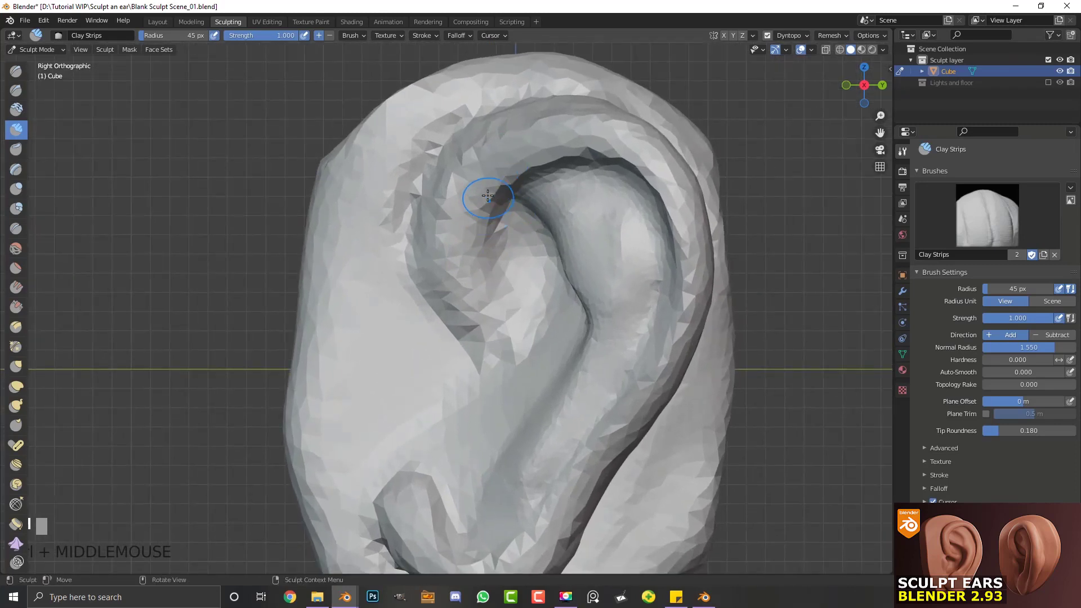
mouse_move(478, 188)
left_mouse_down()
mouse_move(468, 225)
mouse_move(504, 258)
left_mouse_up()
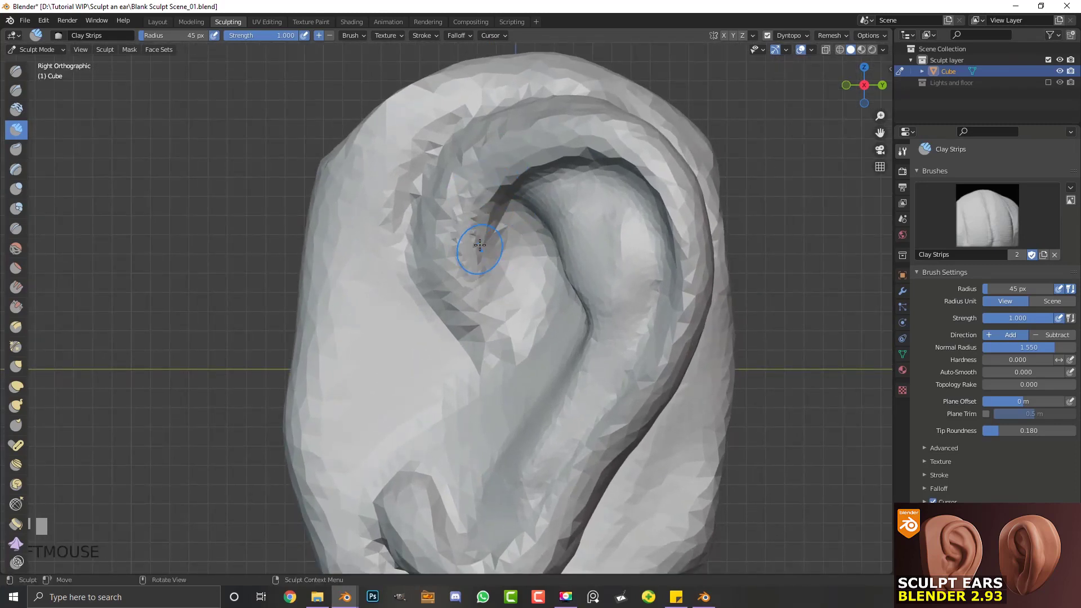
left_click_drag(466, 225, 511, 324)
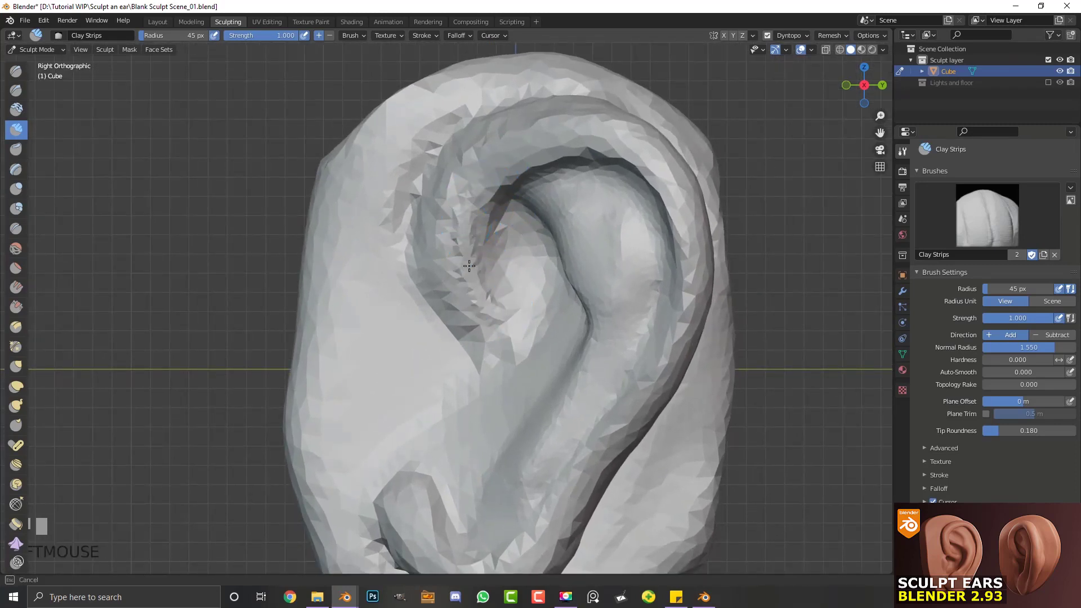
left_click_drag(471, 207, 499, 338)
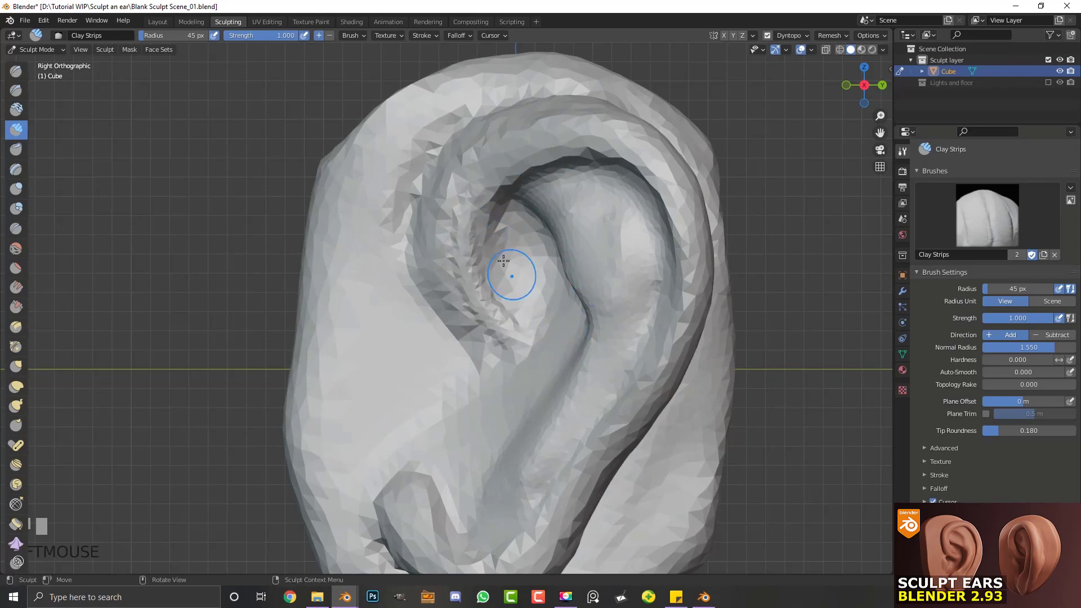
mouse_move(473, 228)
left_mouse_down()
mouse_move(515, 348)
mouse_move(532, 350)
mouse_move(501, 333)
mouse_move(523, 344)
left_mouse_up()
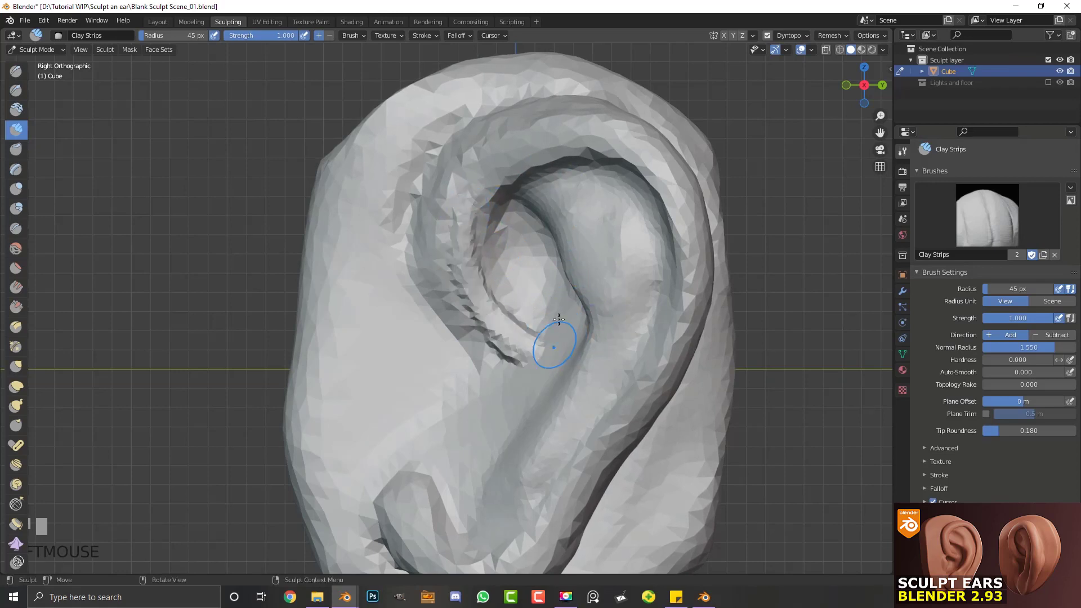
mouse_move(480, 221)
left_mouse_down()
mouse_move(489, 326)
mouse_move(507, 349)
mouse_move(479, 297)
left_mouse_up()
mouse_move(470, 191)
left_mouse_down()
mouse_move(522, 356)
mouse_move(543, 359)
left_mouse_up()
left_click_drag(470, 181, 525, 353)
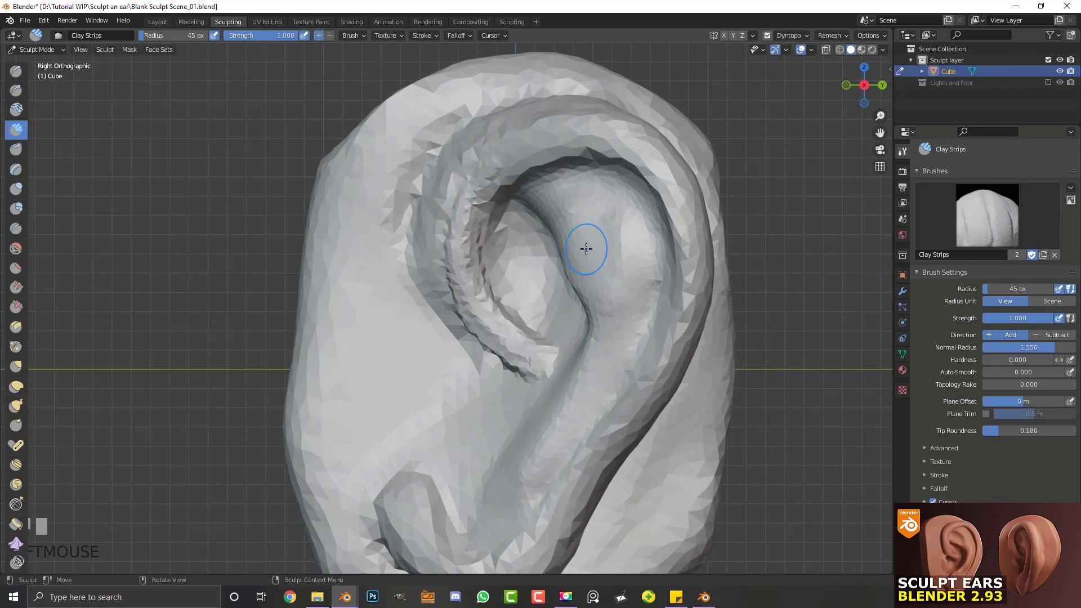
Step: Smooth the new helix root ridge along its length and blend its lower end into the concha
scroll(551, 320, "up", 5)
middle_click_drag(551, 320, 480, 277)
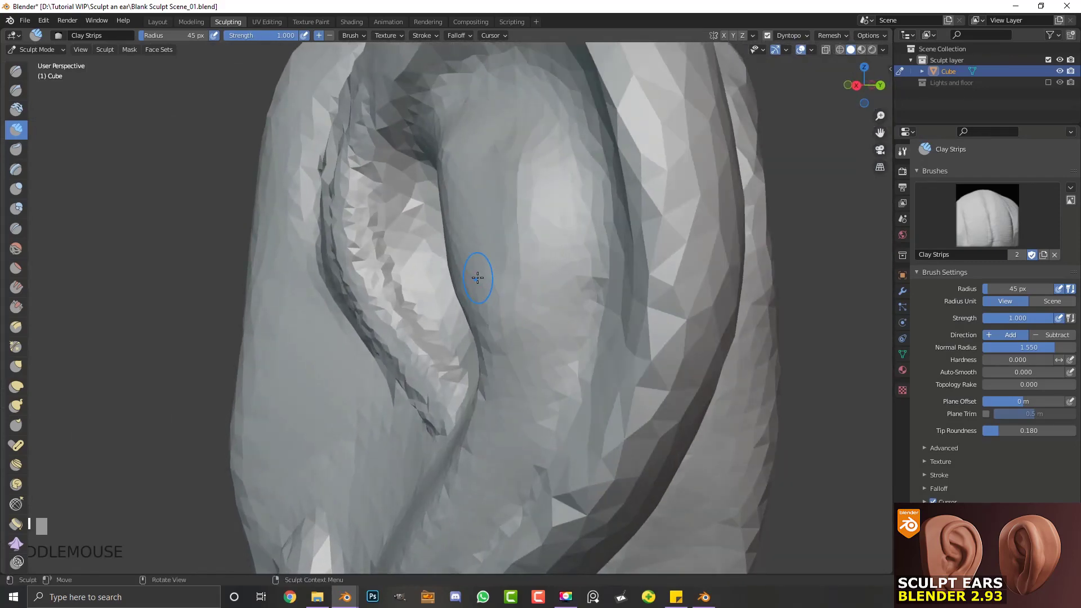
mouse_move(411, 327)
left_mouse_down("shift")
mouse_move(374, 181)
mouse_move(456, 458)
mouse_move(437, 362)
left_mouse_up("shift")
middle_click_drag(437, 362, 484, 360)
mouse_move(541, 389)
left_mouse_down("shift")
mouse_move(490, 275)
mouse_move(517, 147)
left_mouse_up("shift")
left_click_drag(504, 308, 604, 429, "shift")
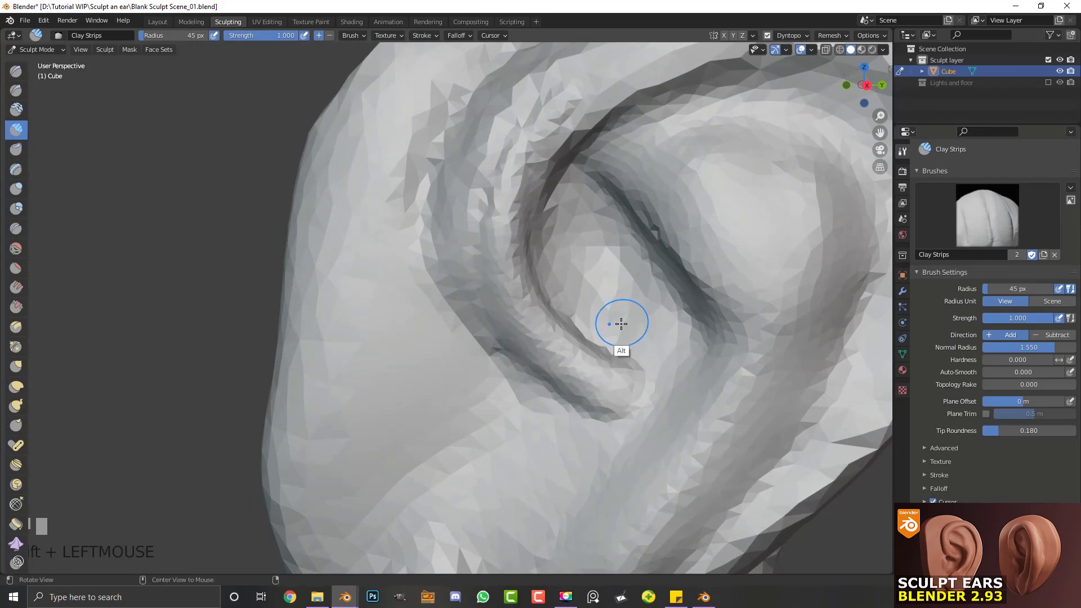
mouse_move(618, 348)
middle_mouse_down("ctrl")
mouse_move(613, 325)
mouse_move(578, 448)
mouse_move(613, 357)
mouse_move(635, 352)
middle_mouse_up("ctrl")
Step: Choose the Grab brush and set its radius to 177 px
key("KP_3")
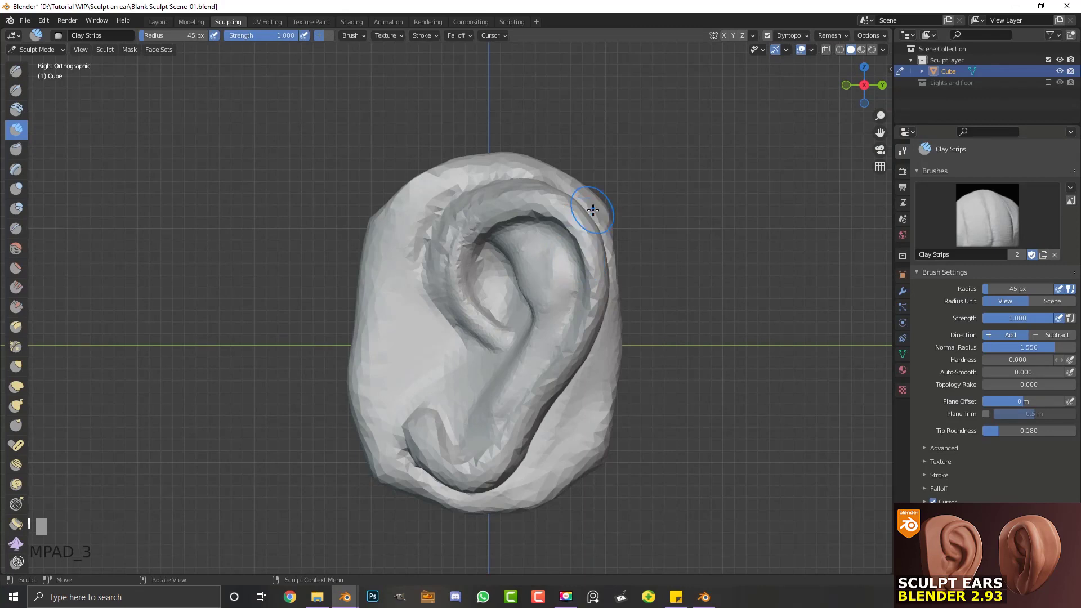
middle_click_drag(594, 209, 631, 188, "ctrl")
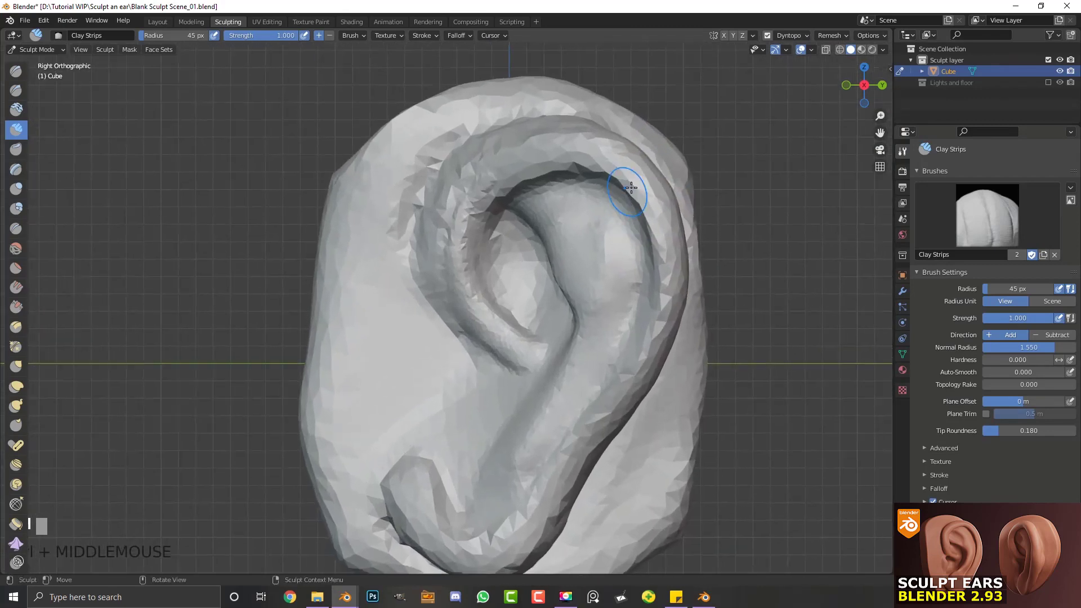
left_click(15, 366)
key("f")
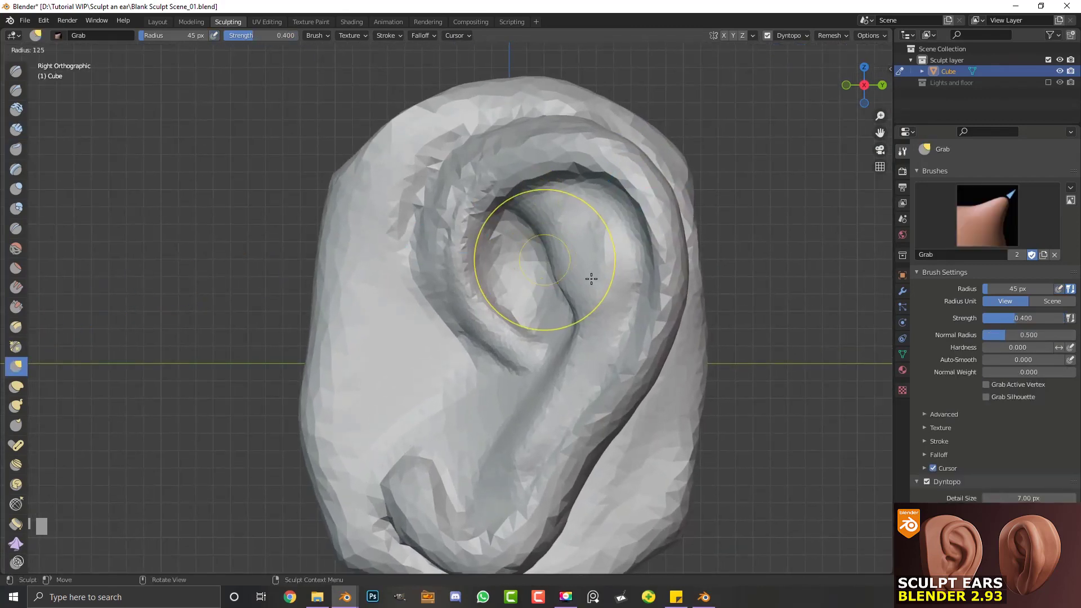
left_click(595, 276)
key("f")
left_click(560, 153)
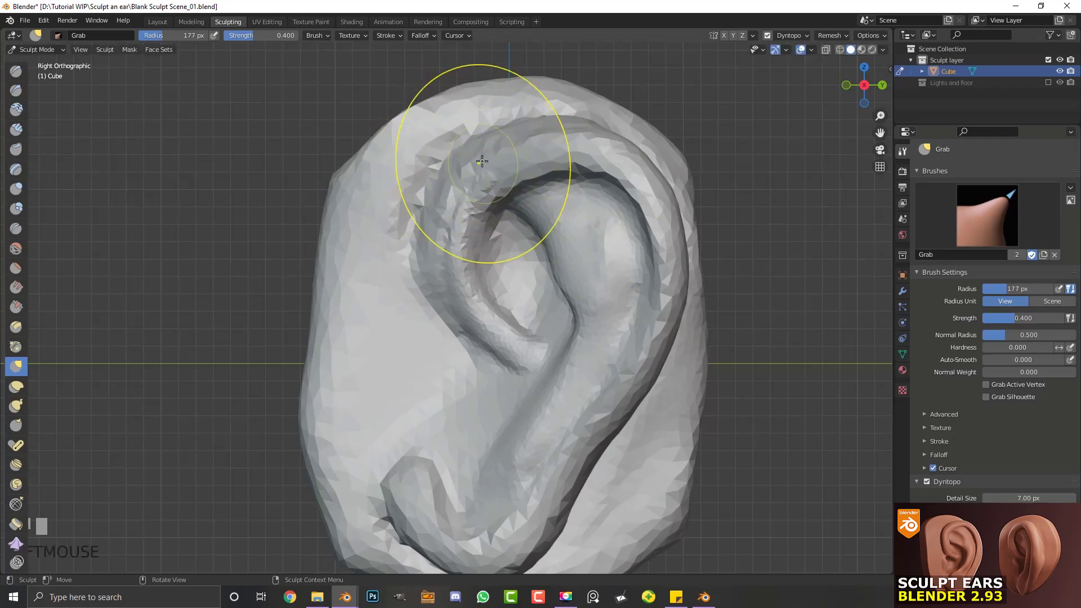
Step: Widen the ear's upper hollow with Grab, moving the antihelix forward and, at a 202 px radius, the upper helix's inner edge outward
left_click_drag(484, 163, 454, 141)
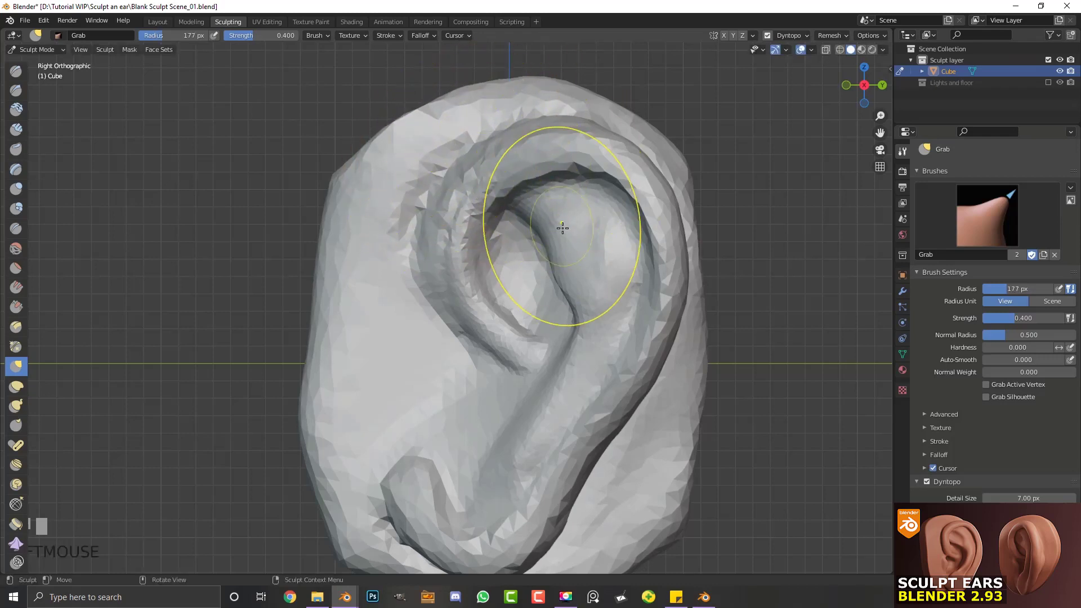
left_click_drag(564, 242, 514, 218)
left_click_drag(627, 225, 650, 215)
key("f")
left_click(649, 224)
left_click_drag(601, 189, 608, 171)
left_click_drag(572, 171, 570, 155)
left_click_drag(587, 174, 594, 160)
left_click_drag(642, 218, 661, 218)
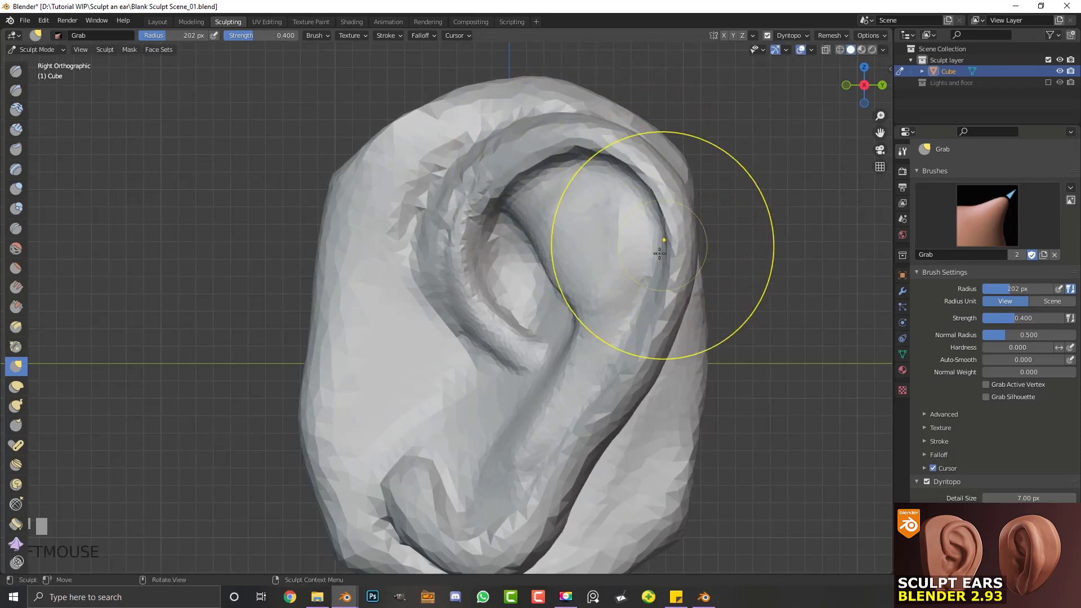
Step: Pull the helix's lower rear rim inward and refine the curve of the helix root with Grab
left_click_drag(672, 317, 660, 322)
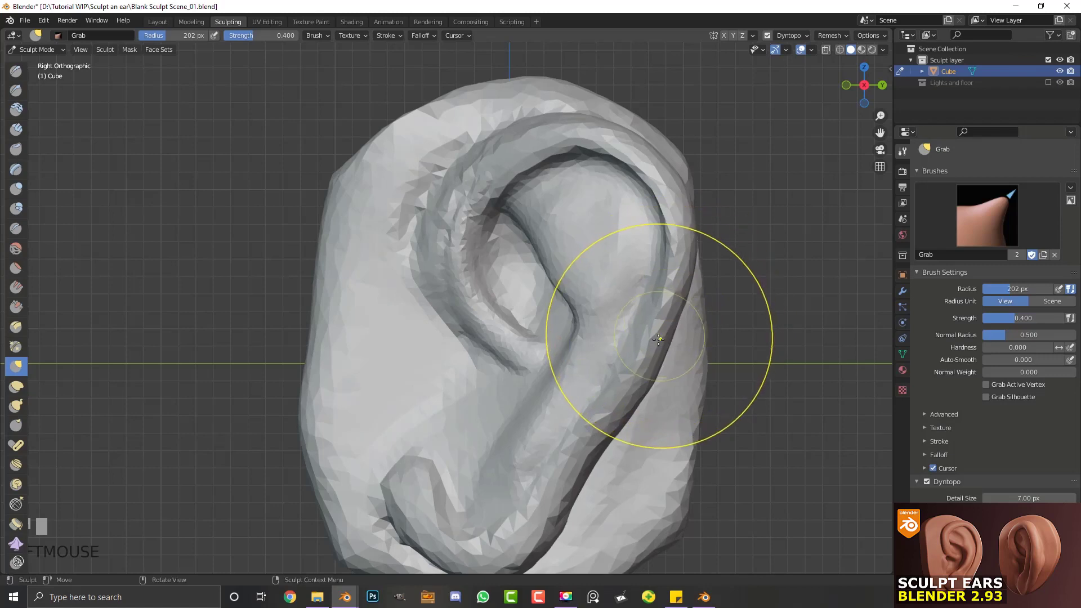
left_click_drag(648, 372, 632, 365)
mouse_move(584, 448)
left_mouse_down()
mouse_move(600, 457)
mouse_move(574, 292)
mouse_move(495, 261)
mouse_move(482, 229)
mouse_move(437, 258)
mouse_move(487, 188)
mouse_move(502, 209)
mouse_move(494, 282)
mouse_move(544, 343)
mouse_move(589, 371)
mouse_move(584, 430)
mouse_move(526, 484)
mouse_move(415, 463)
left_mouse_up()
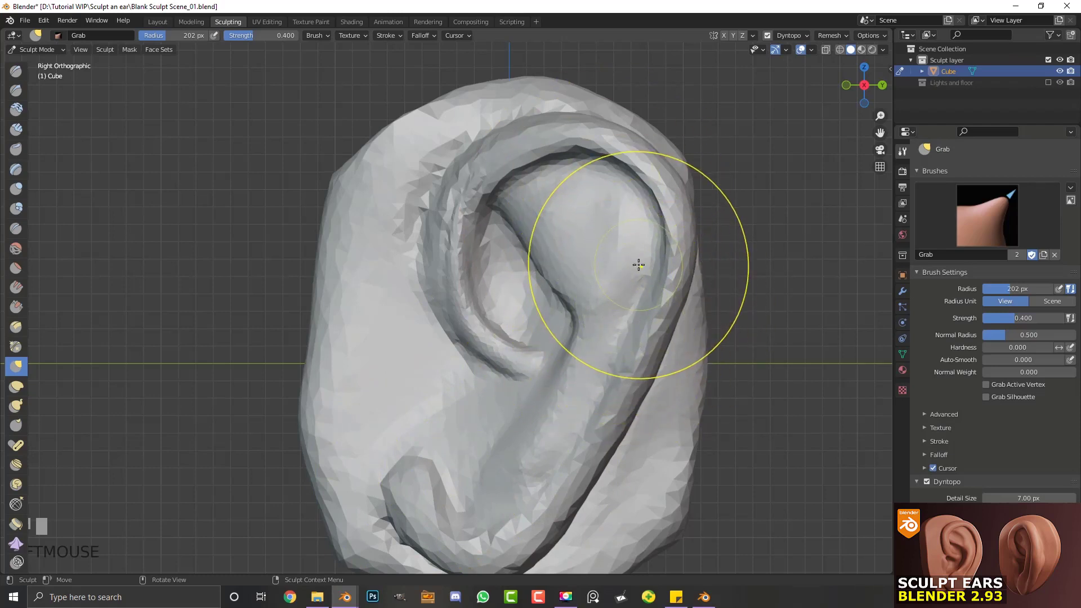
Step: Reshape the lower antihelix and the lower helix rim from the front with Grab, reducing the brush radius to 162 px
key("KP_1")
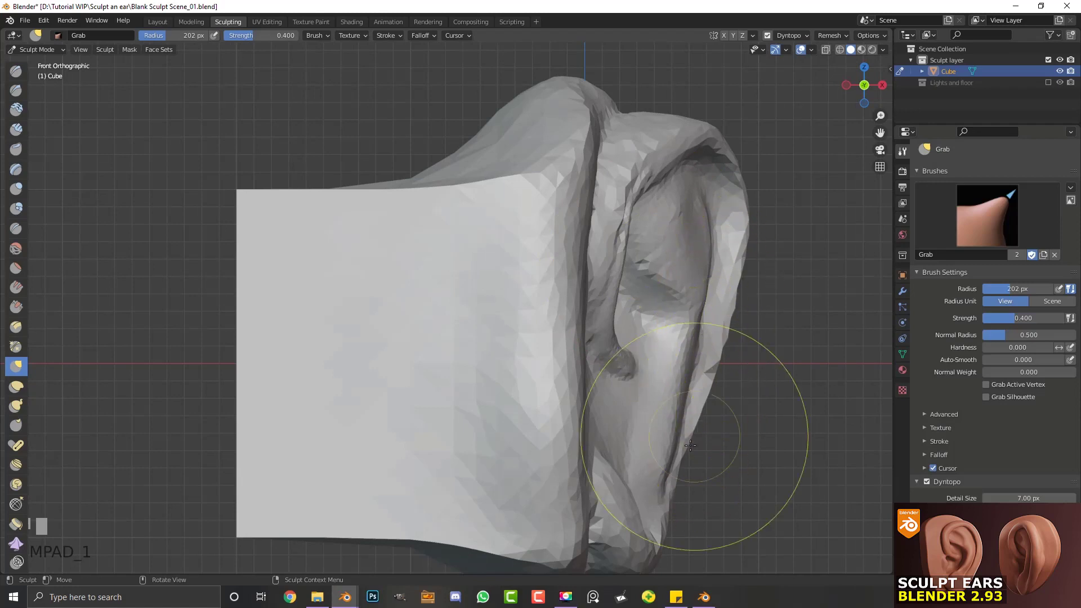
left_click_drag(663, 469, 648, 454)
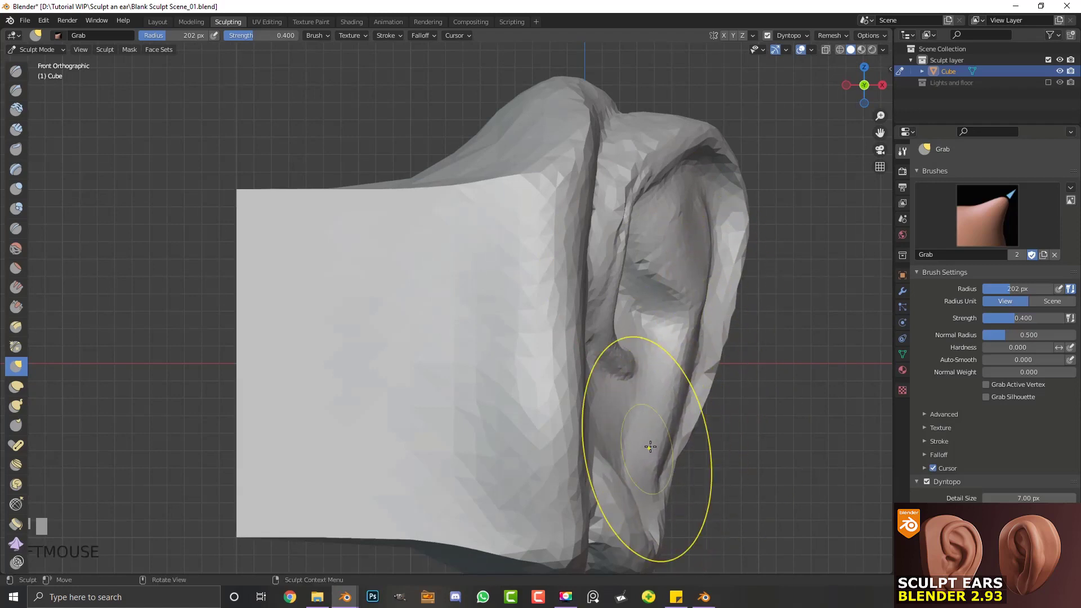
key("f")
left_click(643, 409)
left_click_drag(660, 472, 675, 456)
left_click_drag(640, 413, 647, 453)
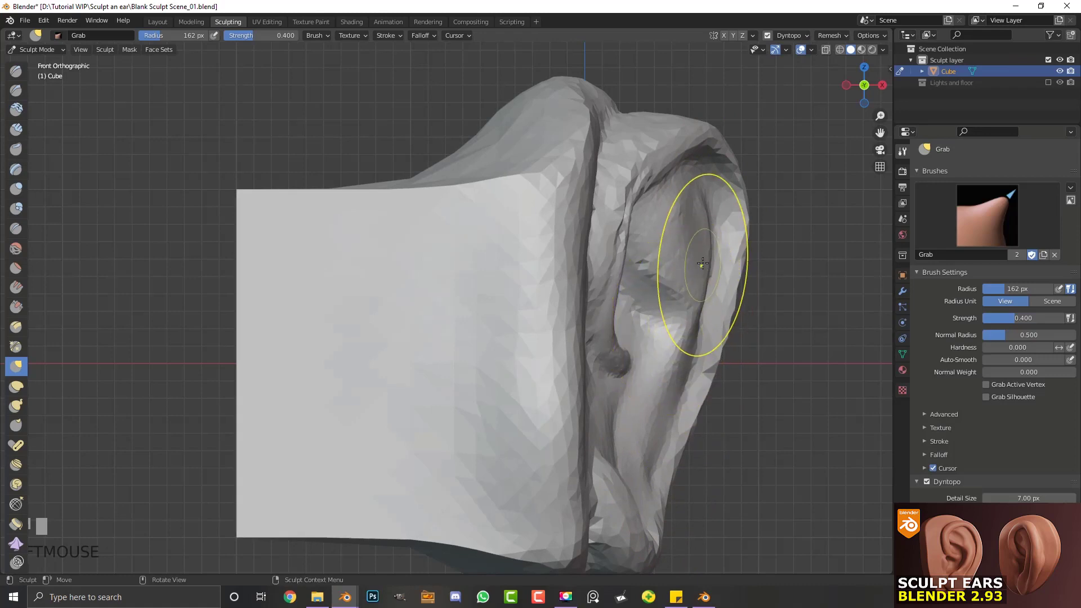
Step: Push the upper antihelix in toward the head and adjust the helix root's upper edge with Grab in front view
left_click_drag(701, 211, 704, 255)
left_click_drag(706, 255, 701, 253)
mouse_move(687, 190)
left_mouse_down()
mouse_move(663, 191)
mouse_move(657, 221)
left_mouse_up()
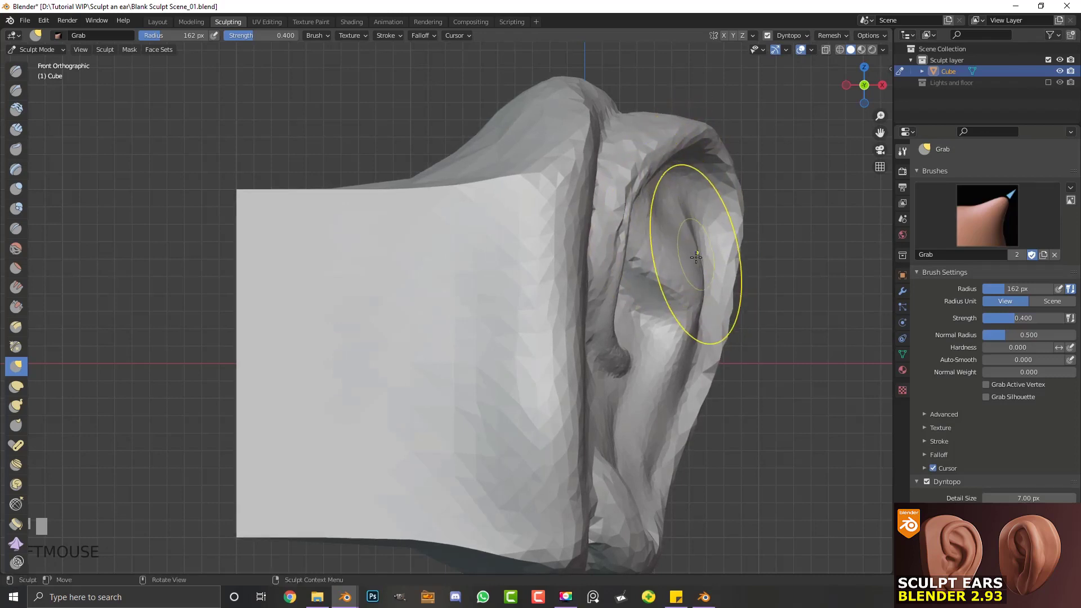
mouse_move(627, 186)
left_mouse_down()
mouse_move(654, 195)
mouse_move(646, 231)
left_mouse_up()
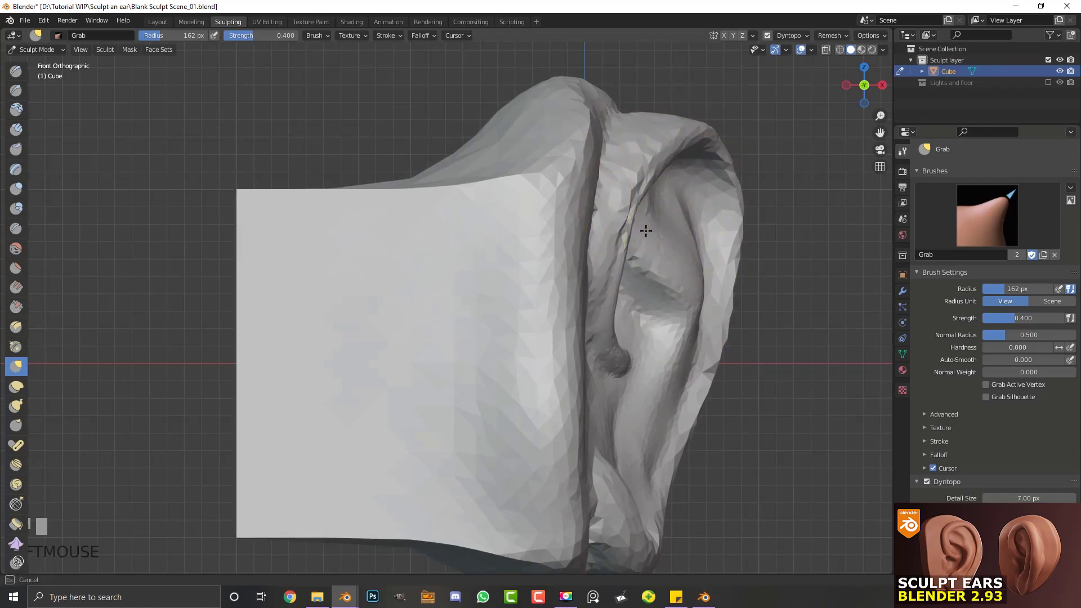
Step: Push the lower end of the helix root ridge deeper into the concha, toward the head
left_click_drag(624, 293, 621, 368)
left_click_drag(640, 365, 625, 367)
left_click_drag(637, 366, 623, 366)
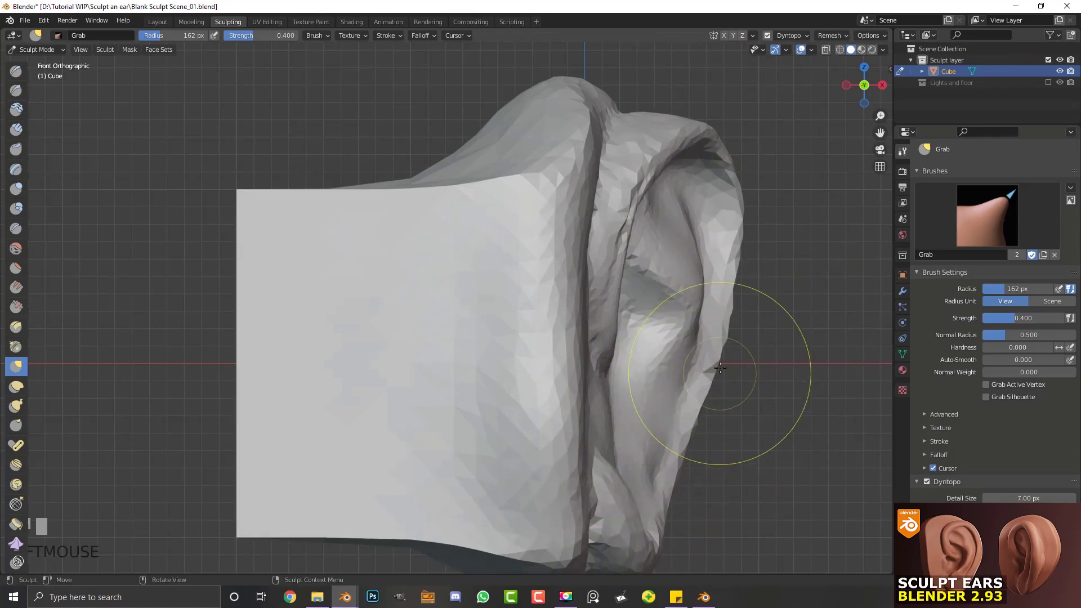
Step: Check the ear from the side and above, and switch to the Clay Strips brush with a 45 px radius
key("KP_3")
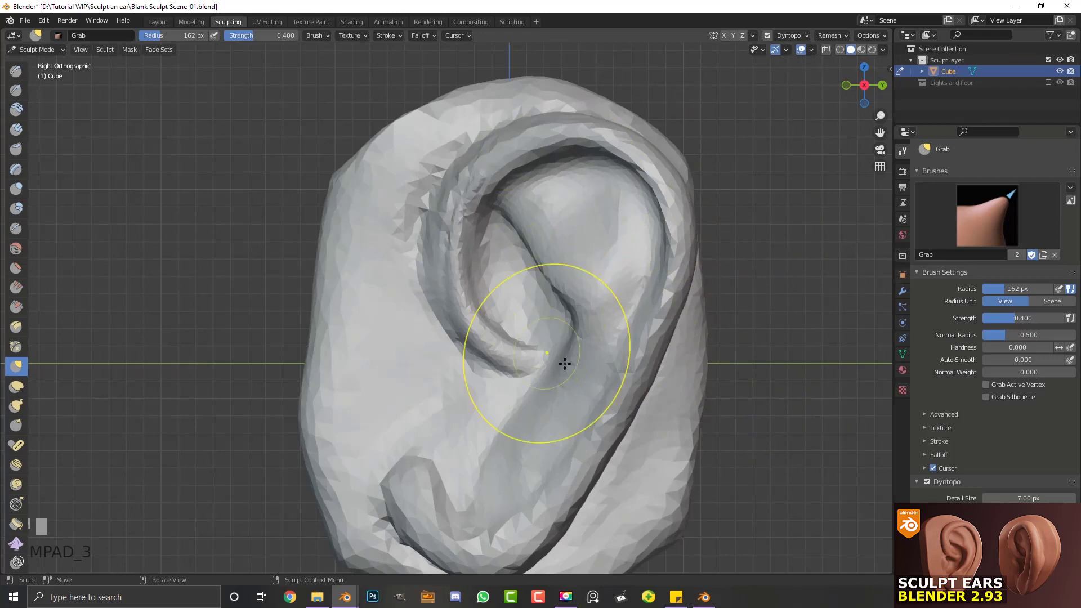
key("KP_7")
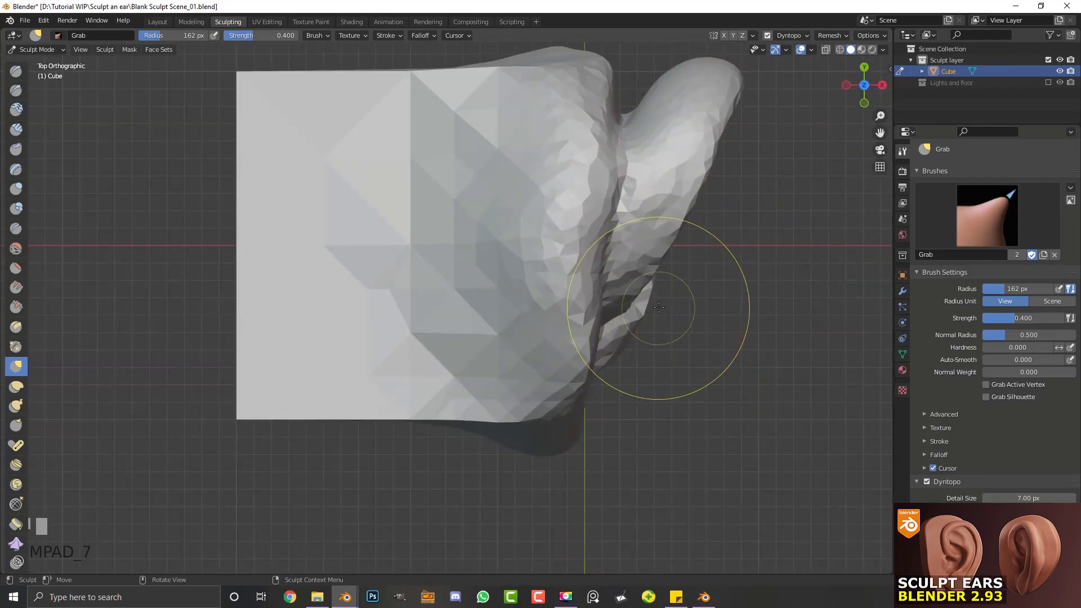
key("KP_3")
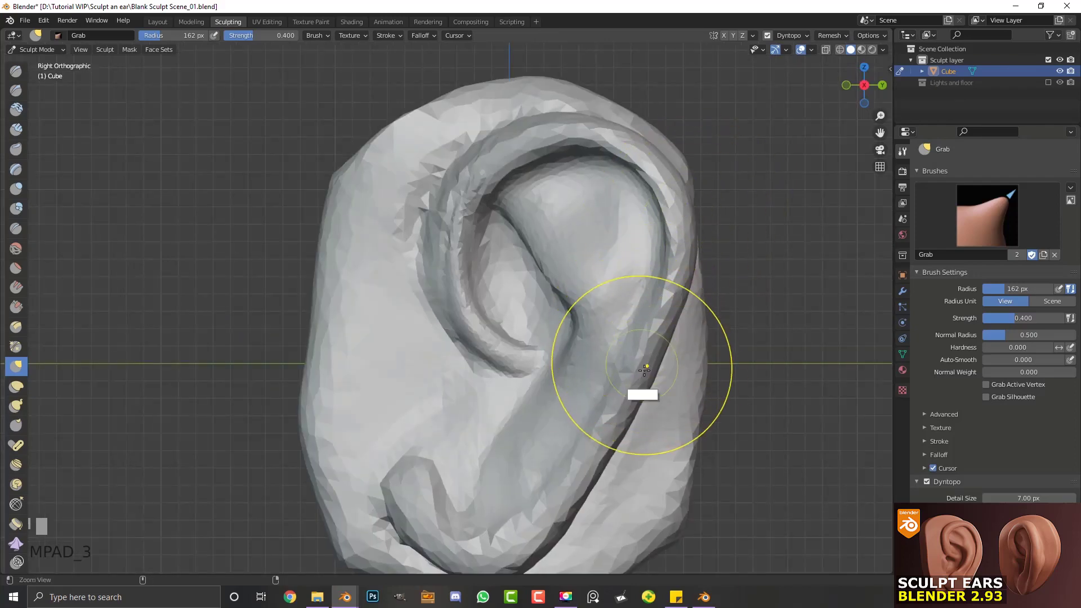
middle_click_drag(622, 363, 613, 324, "alt")
mouse_move(585, 296)
left_mouse_down()
mouse_move(441, 270)
mouse_move(489, 292)
mouse_move(460, 318)
left_mouse_up()
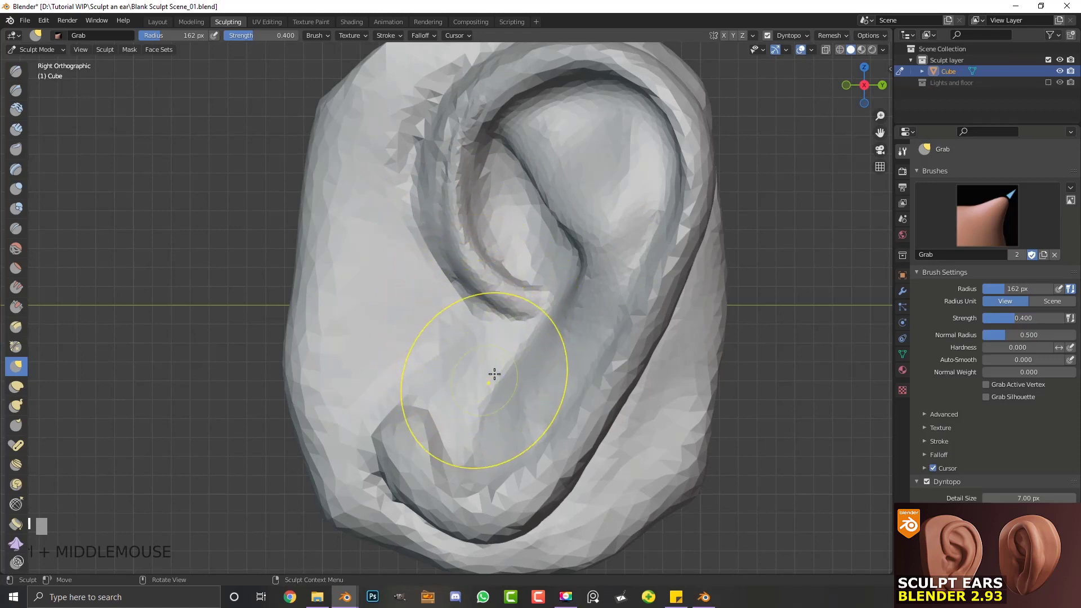
left_click(15, 130)
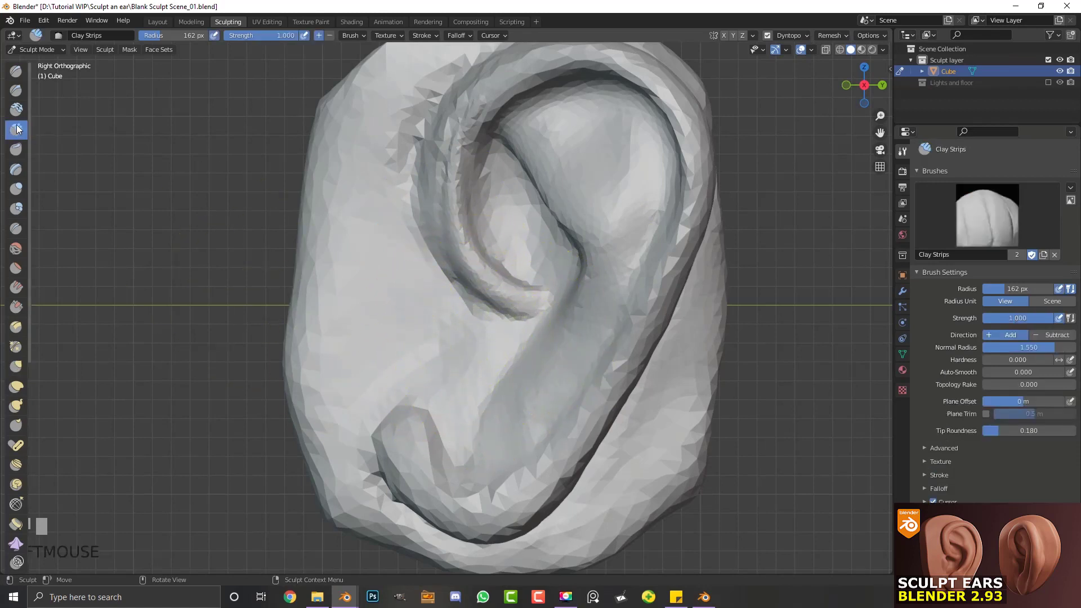
key("f")
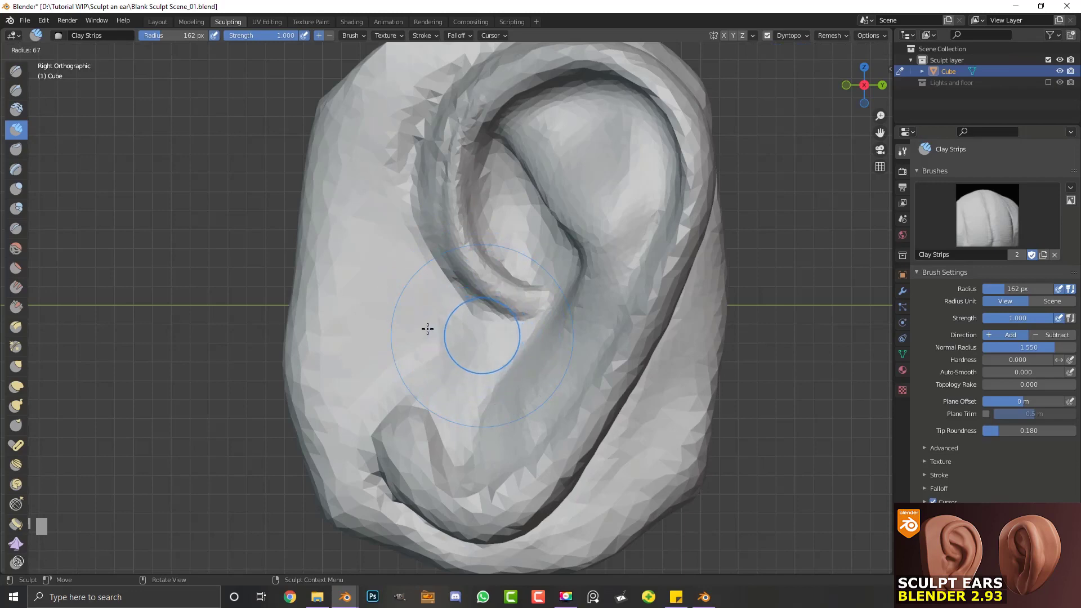
left_click(430, 316)
key("f")
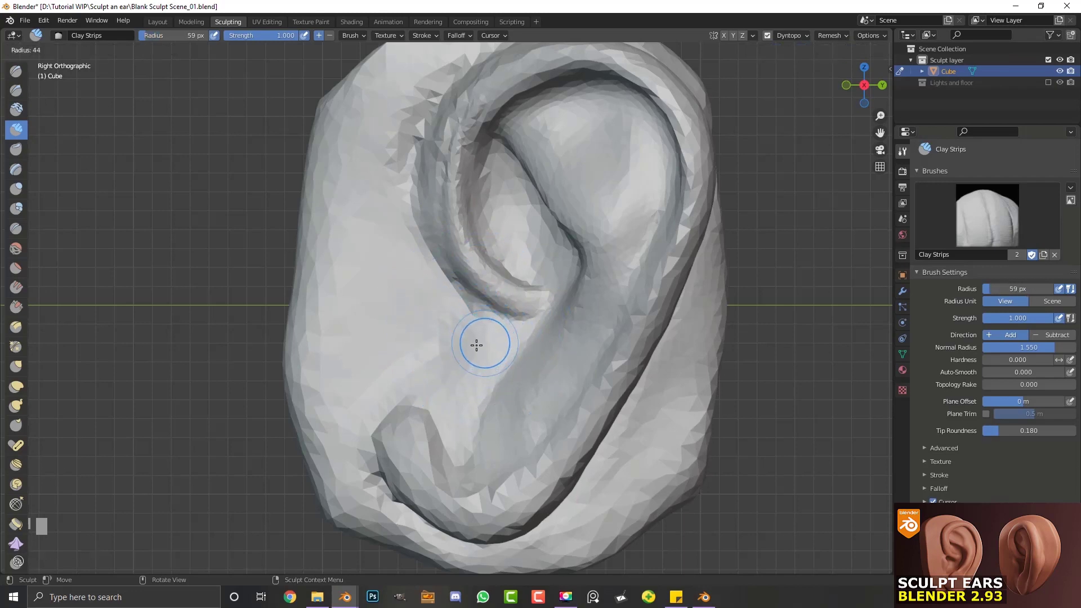
left_click(476, 346)
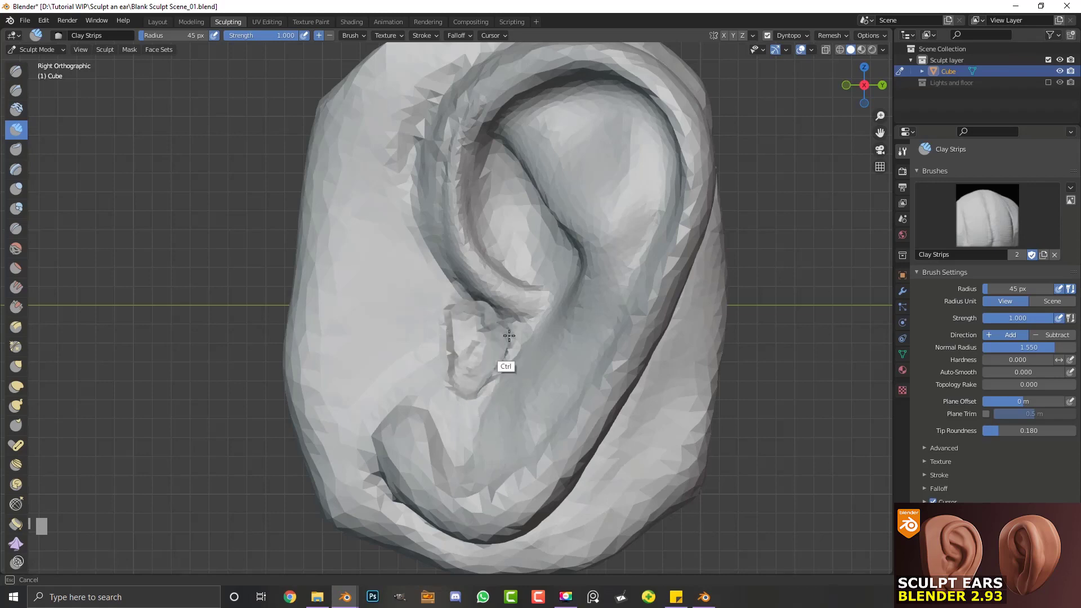
Step: Carve the ear canal area further with Clay Strips and define the antihelix's inner edge along the concha
mouse_move(513, 340)
left_mouse_down("ctrl")
mouse_move(461, 312)
mouse_move(541, 327)
mouse_move(492, 379)
mouse_move(511, 329)
mouse_move(482, 316)
mouse_move(460, 374)
mouse_move(485, 322)
mouse_move(532, 333)
mouse_move(540, 398)
left_mouse_up("ctrl")
middle_click_drag(549, 394, 624, 349)
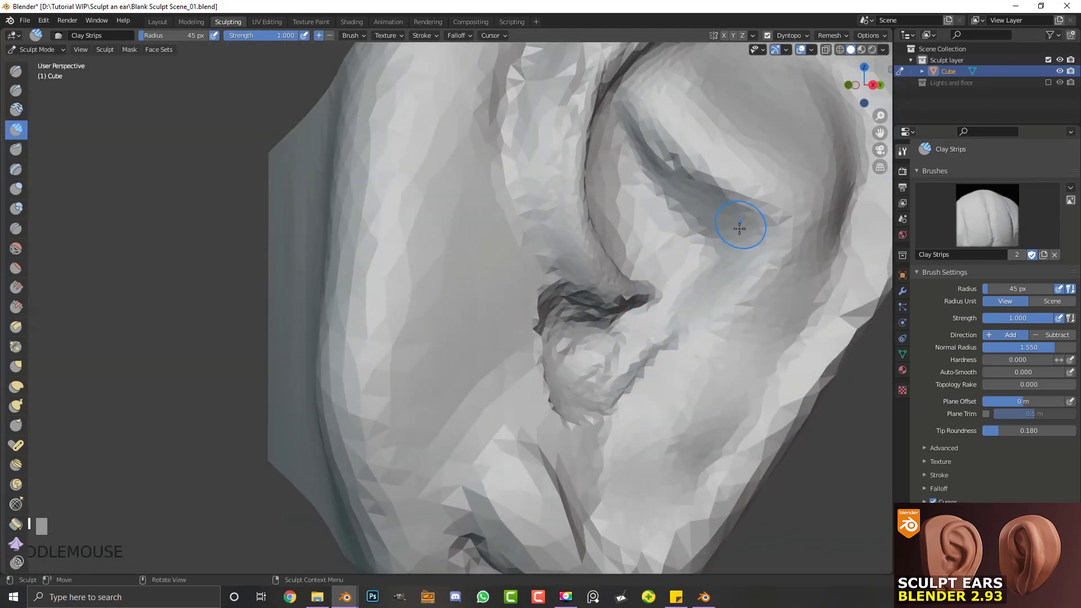
left_click_drag(724, 248, 621, 432)
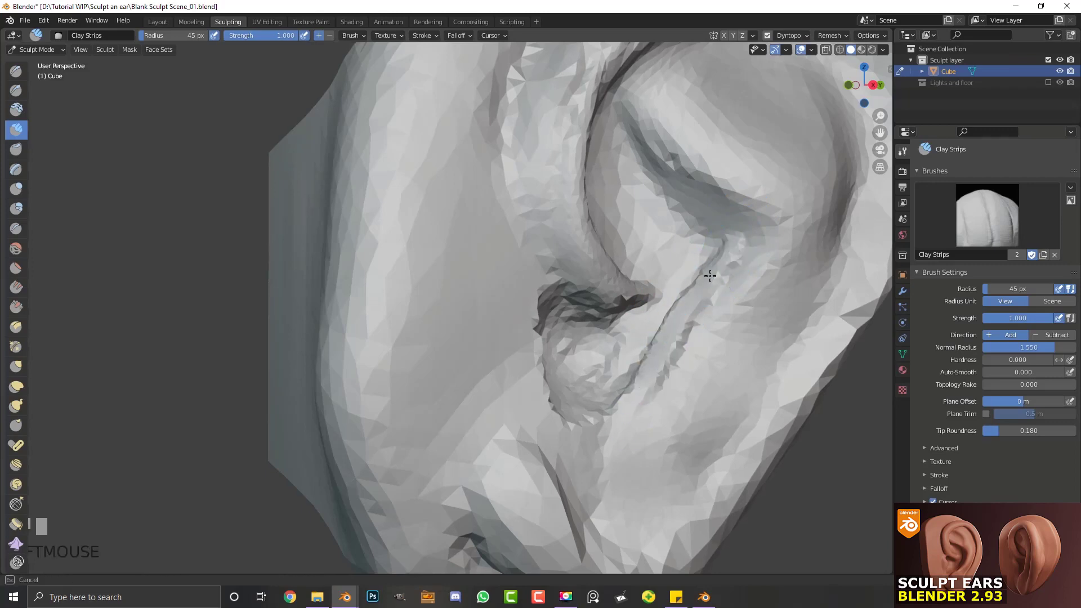
mouse_move(710, 276)
left_mouse_down()
mouse_move(735, 251)
mouse_move(690, 294)
mouse_move(622, 430)
mouse_move(632, 338)
left_mouse_up()
mouse_move(632, 337)
middle_mouse_down()
mouse_move(676, 381)
mouse_move(635, 359)
mouse_move(699, 355)
mouse_move(735, 277)
middle_mouse_up()
left_click_drag(722, 255, 678, 304)
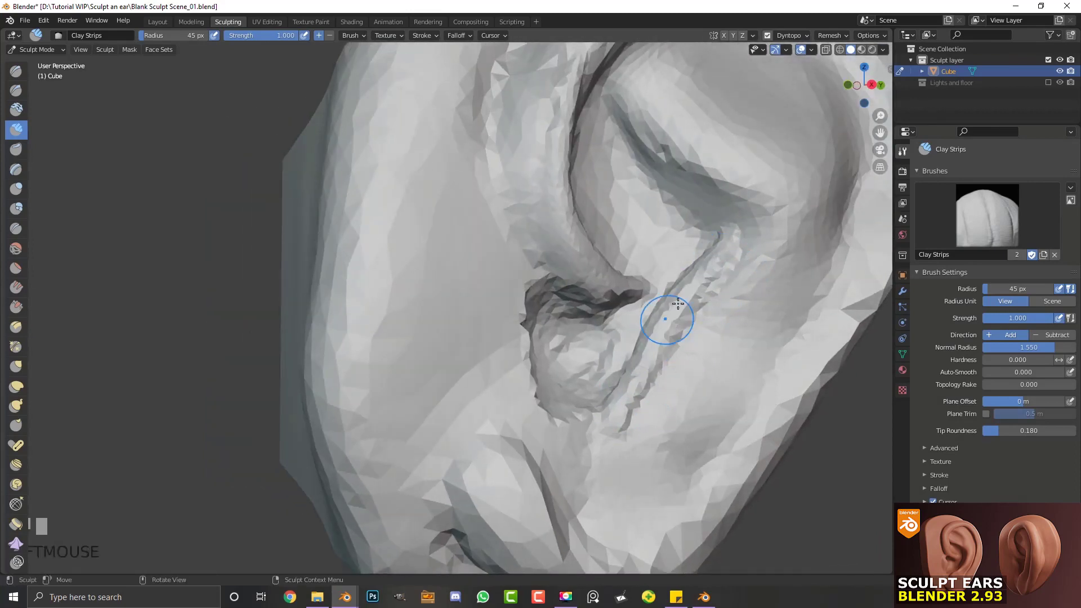
middle_click_drag(658, 386, 658, 418)
mouse_move(658, 418)
left_mouse_down("shift")
mouse_move(729, 271)
mouse_move(716, 260)
left_mouse_up("shift")
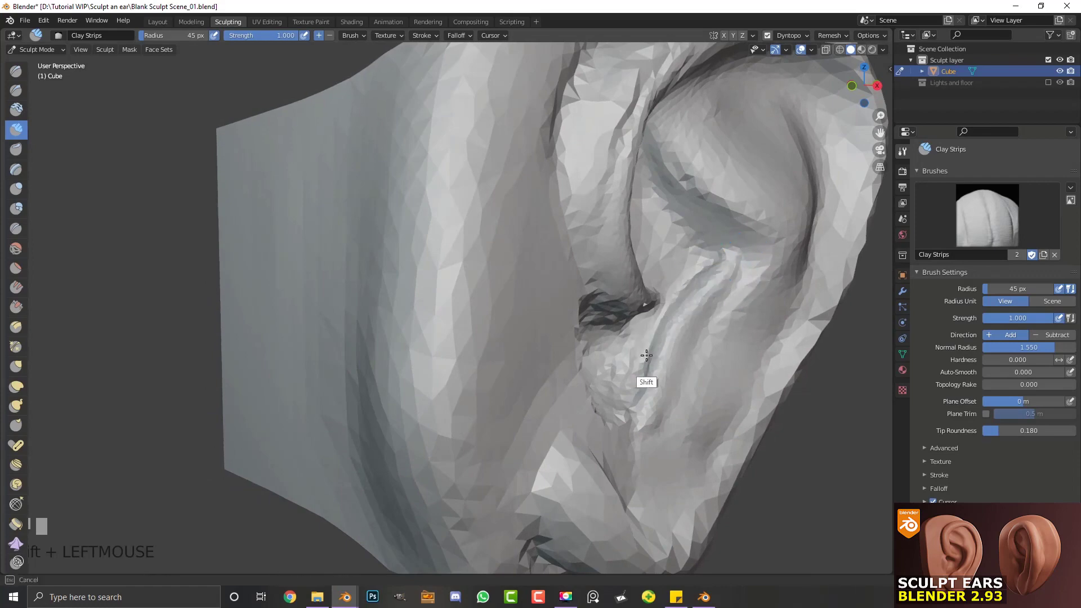
Step: Smooth the antihelix's inner edge, the ear canal's rim and the lower end of the helix root
left_click_drag(646, 354, 633, 433, "shift")
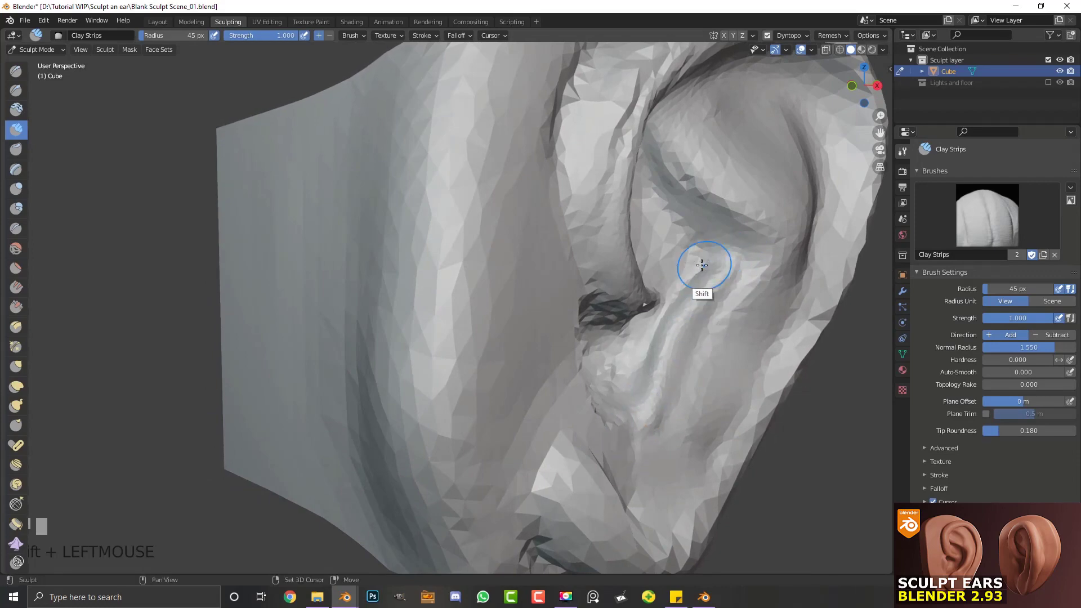
middle_click_drag(687, 410, 620, 315)
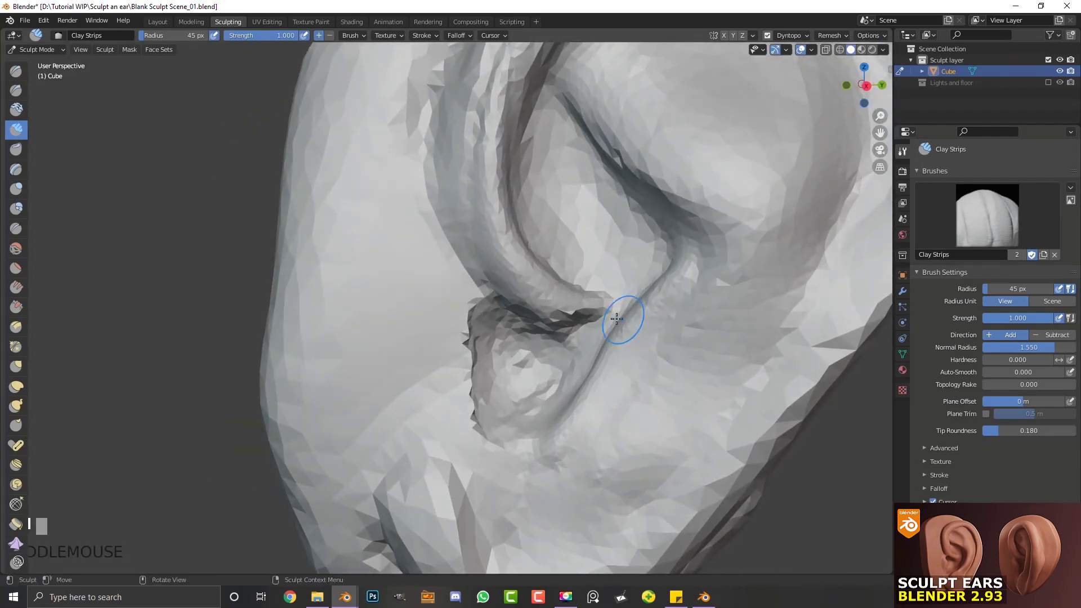
mouse_move(486, 421)
left_mouse_down("shift")
mouse_move(476, 307)
mouse_move(603, 307)
left_mouse_up("shift")
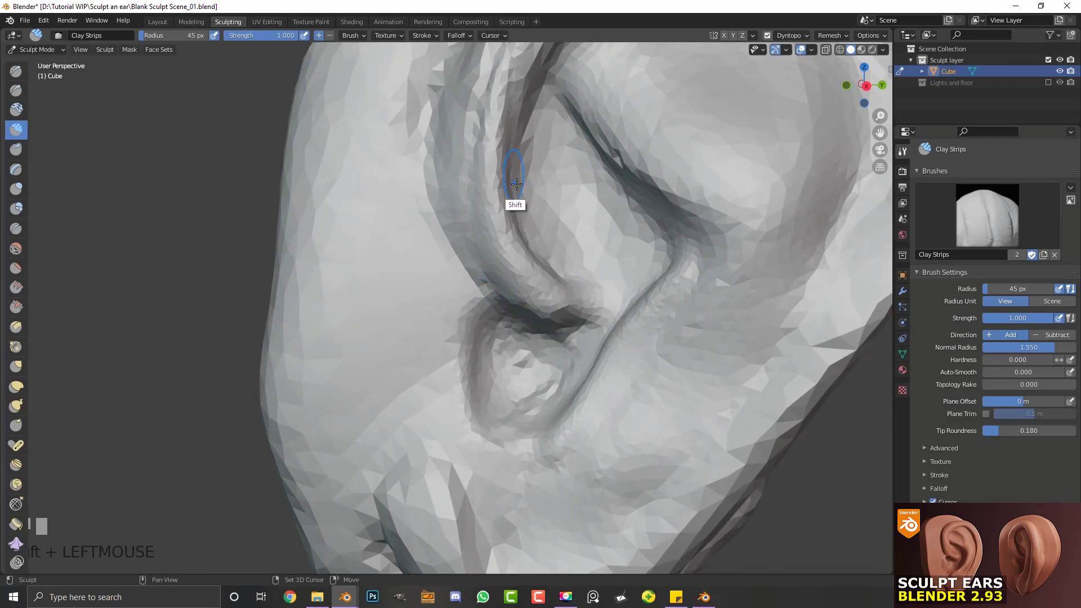
mouse_move(539, 263)
left_mouse_down("shift")
mouse_move(584, 319)
mouse_move(521, 303)
left_mouse_up("shift")
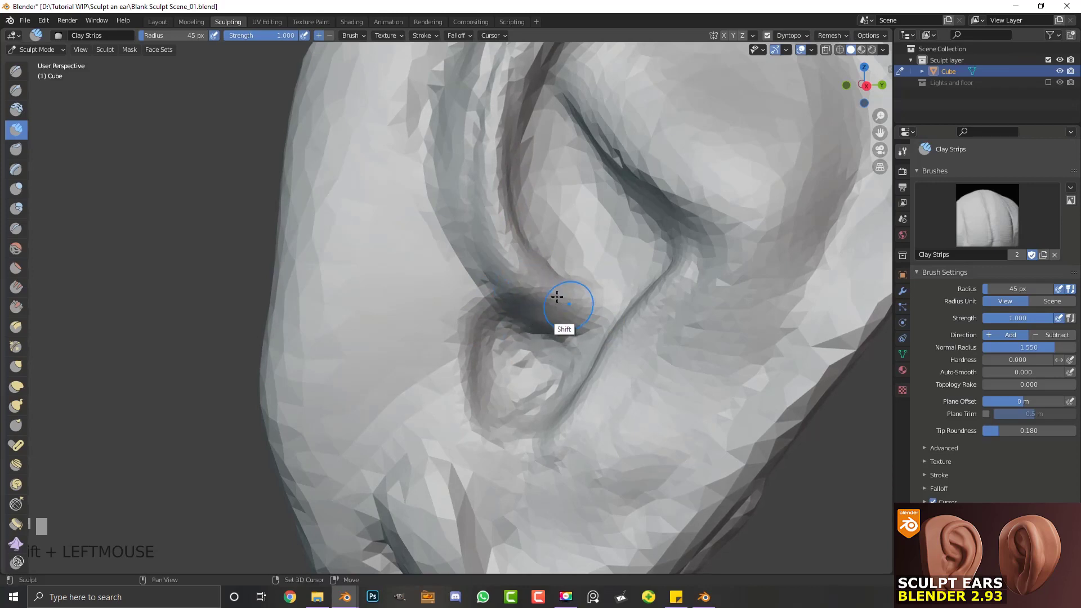
left_click_drag(481, 405, 502, 268, "shift")
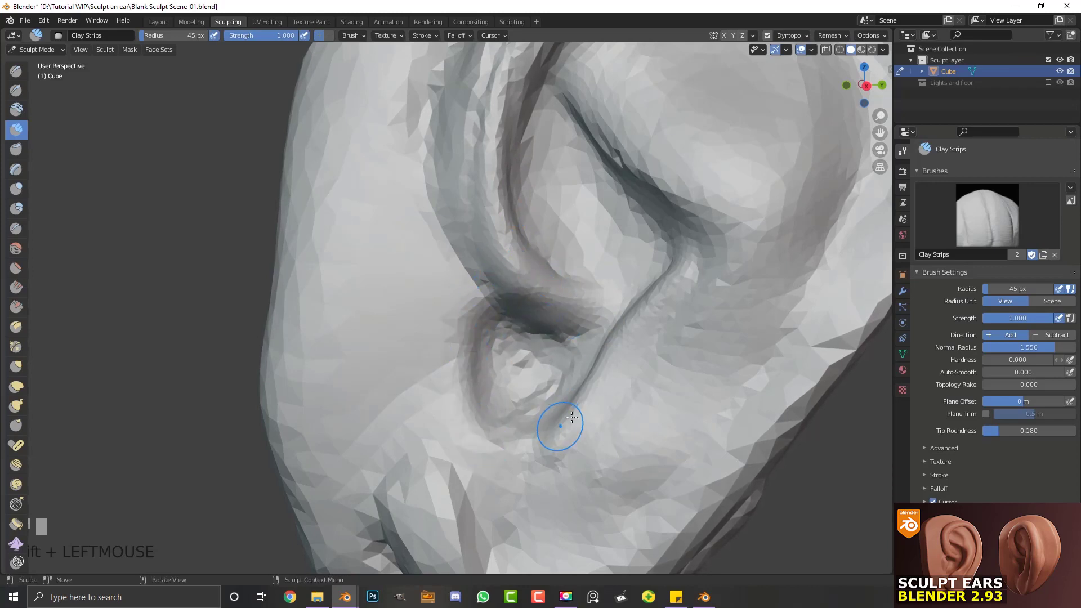
Step: Pull the front edge of the ear canal backward with Grab in right side view to form the tragus, bringing the radius to 91 px
key("KP_3")
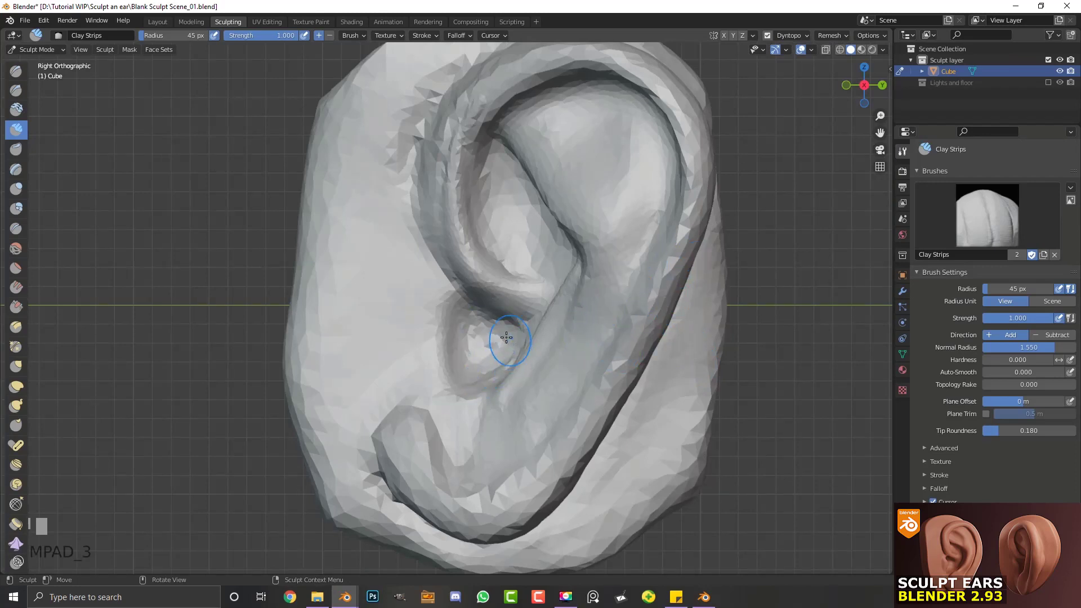
left_click(16, 366)
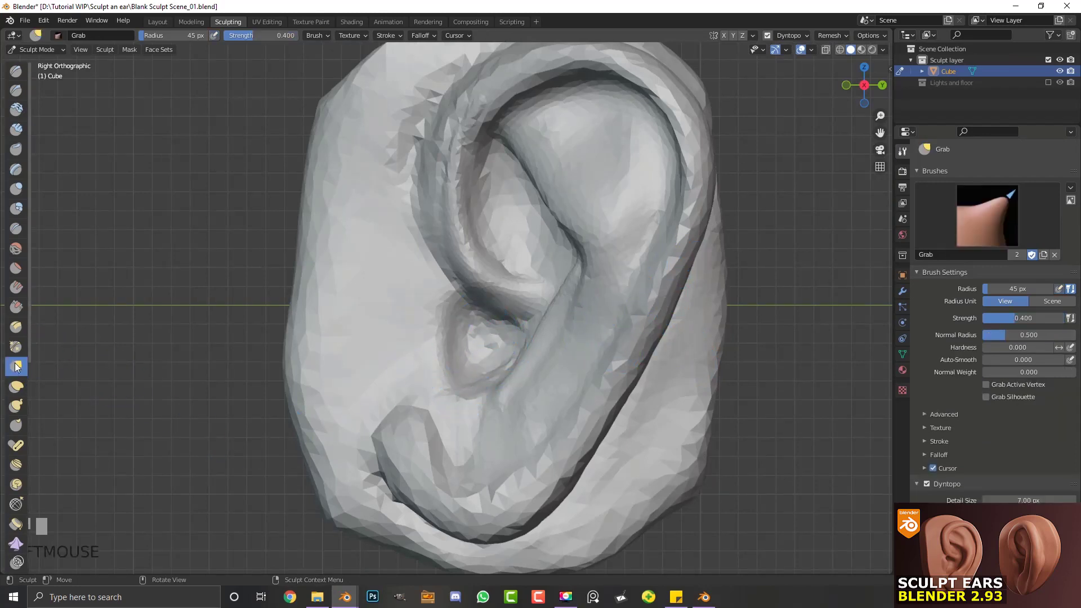
key("f")
left_click(488, 382)
left_click_drag(442, 336, 457, 350)
key("f")
left_click(468, 355)
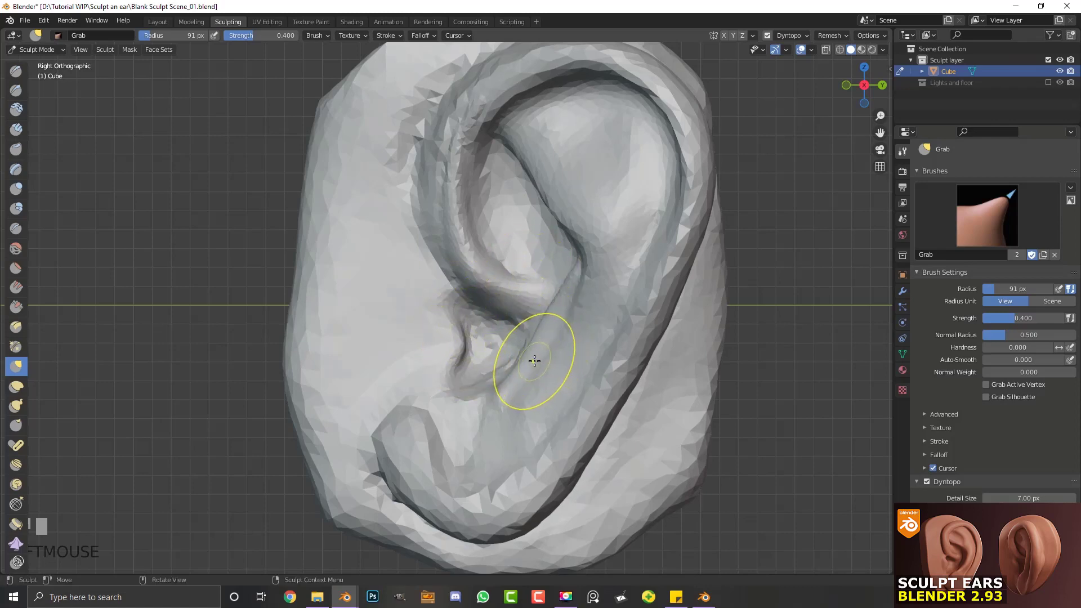
Step: Increase the Grab radius to 142 px and nudge the antihelix's inner edge toward the ear canal
key("f")
left_click(638, 341)
left_click_drag(538, 372, 531, 364)
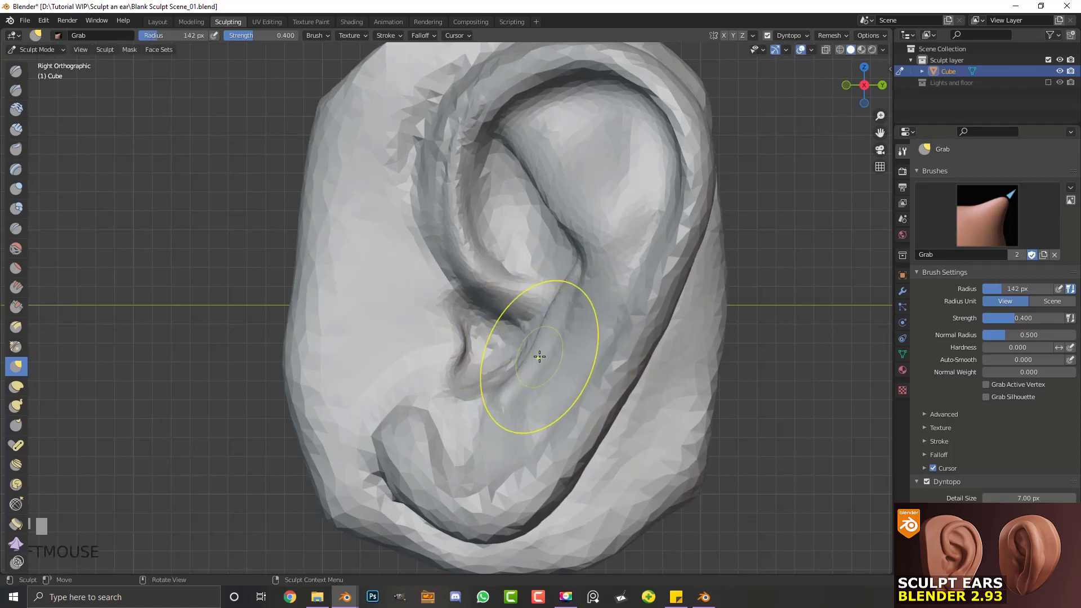
left_click_drag(571, 273, 551, 277)
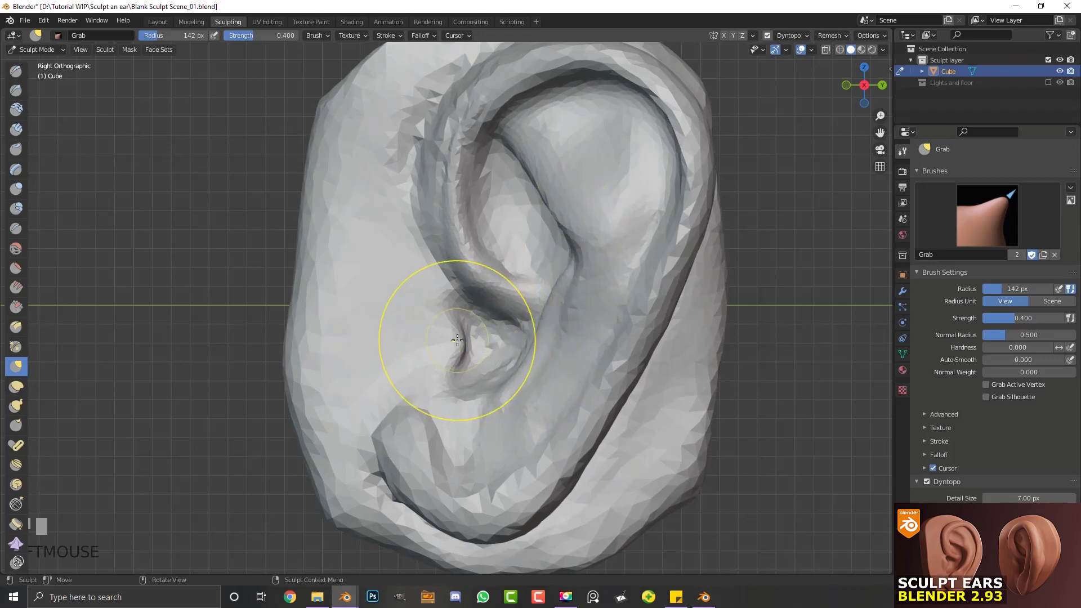
Step: Adjust the helix root, the lower end of the ear canal hollow and the area below it with Grab
left_click_drag(464, 280, 461, 258)
left_click_drag(442, 197, 441, 178)
mouse_move(465, 405)
left_mouse_down()
mouse_move(482, 415)
mouse_move(465, 413)
mouse_move(471, 405)
left_mouse_up()
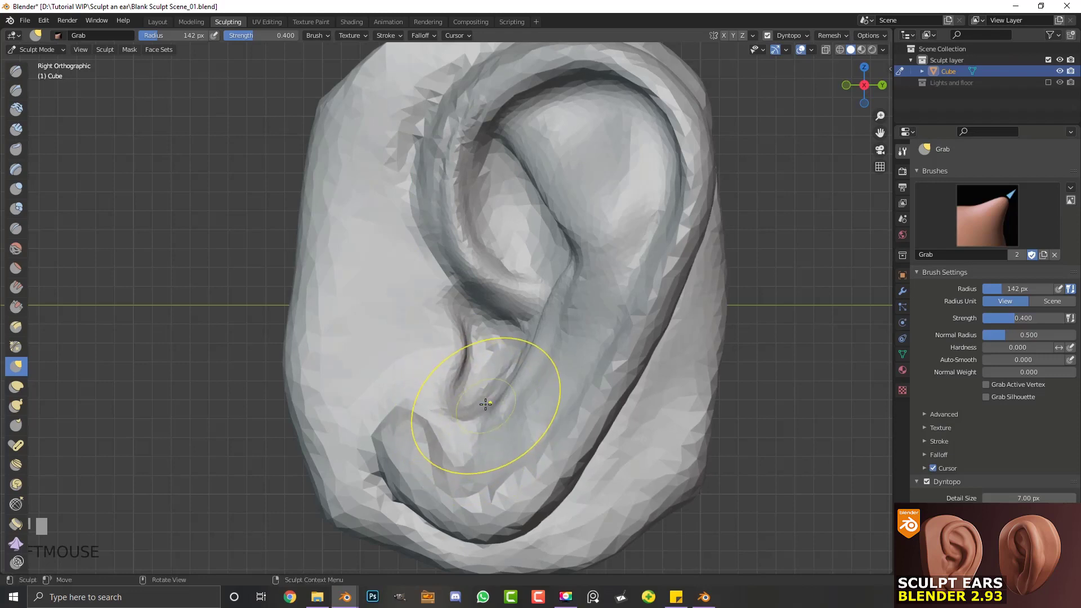
left_click_drag(463, 492, 466, 462)
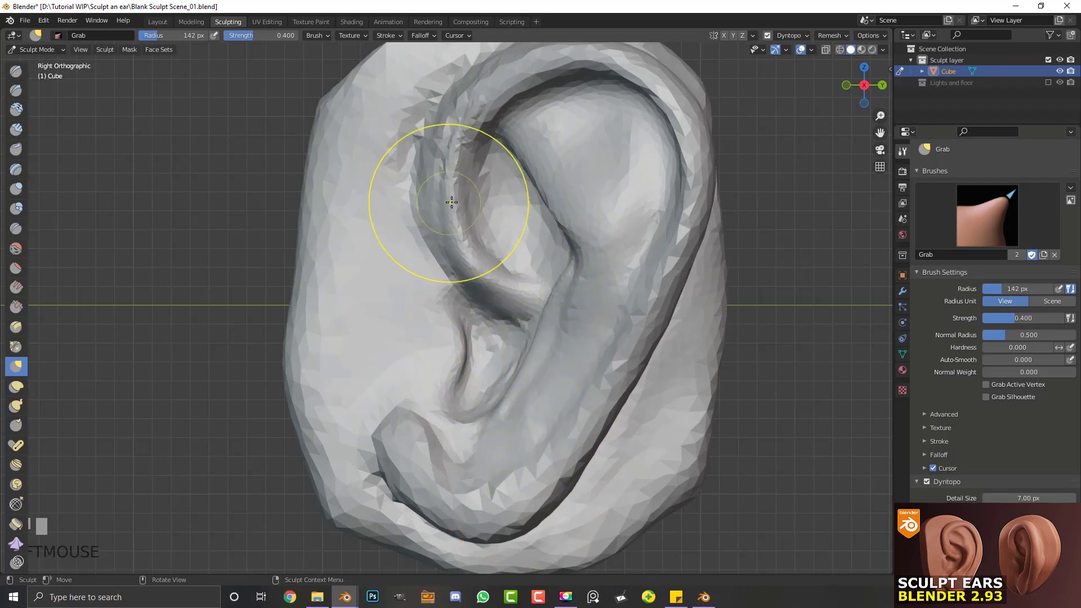
left_click_drag(522, 270, 571, 314)
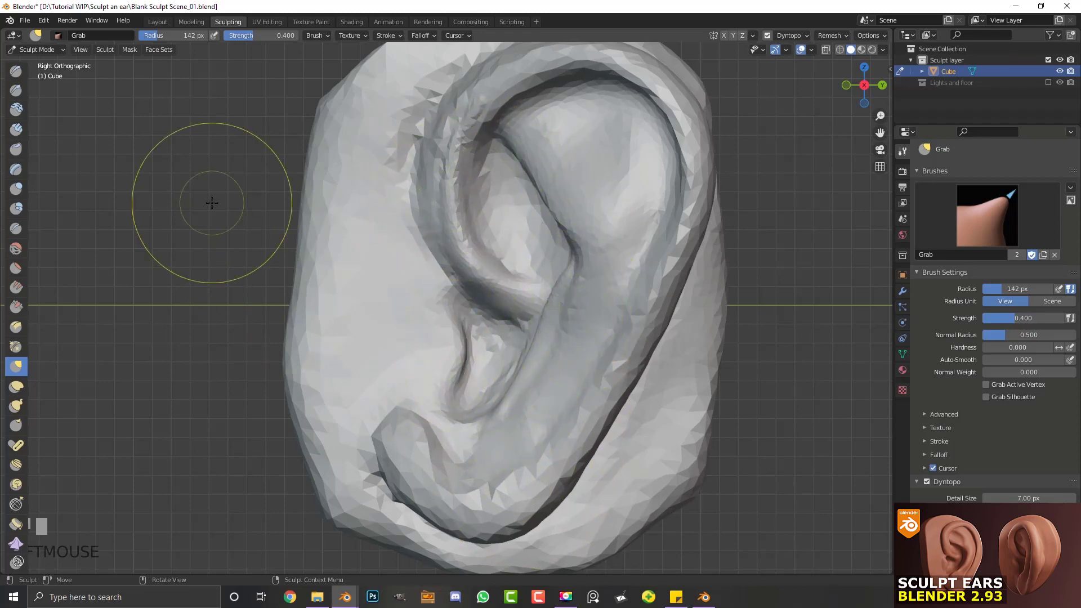
Step: Switch to the Crease brush with a 46 px radius and view the lower ear at an angle from the front
left_click(17, 227)
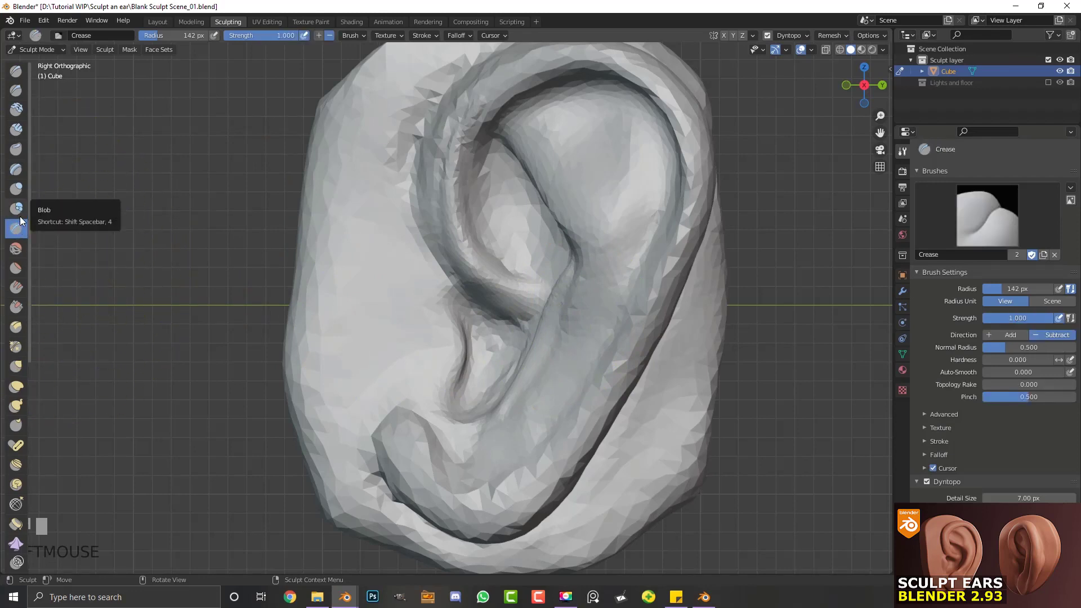
key("f")
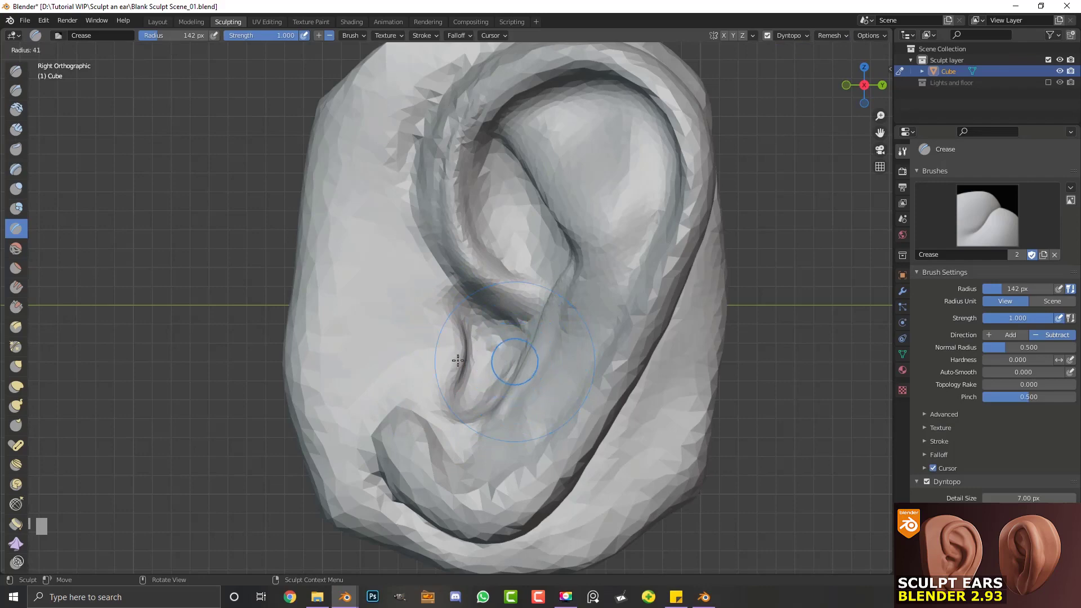
left_click(456, 359)
middle_click_drag(557, 404, 612, 398)
mouse_move(684, 452)
middle_mouse_down("alt")
mouse_move(665, 429)
mouse_move(694, 465)
mouse_move(633, 415)
mouse_move(657, 413)
middle_mouse_up("alt")
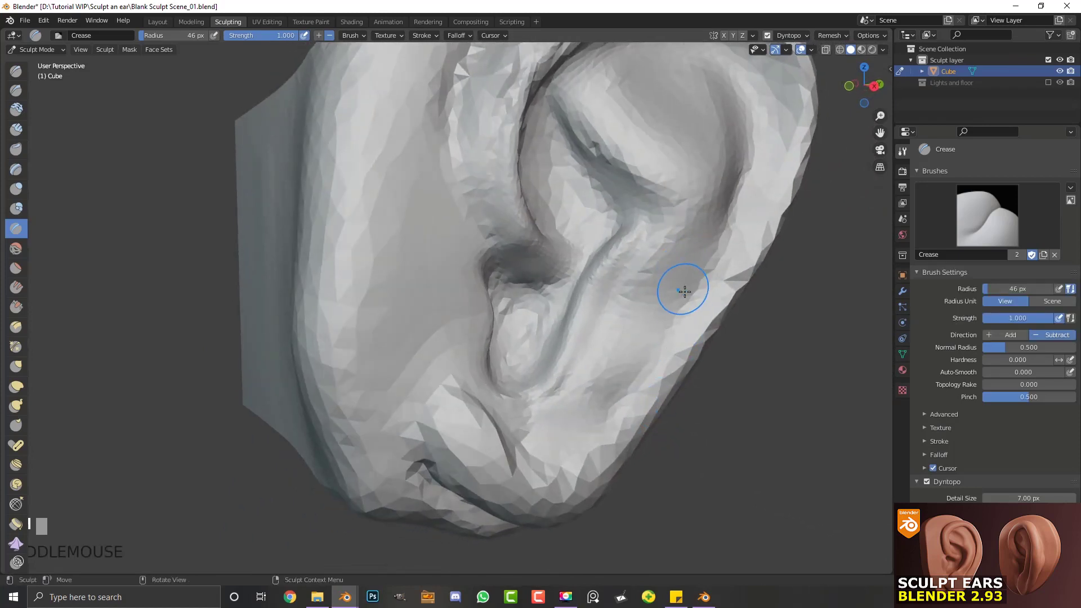
key("f")
left_click(682, 300)
left_click_drag(698, 264, 637, 363)
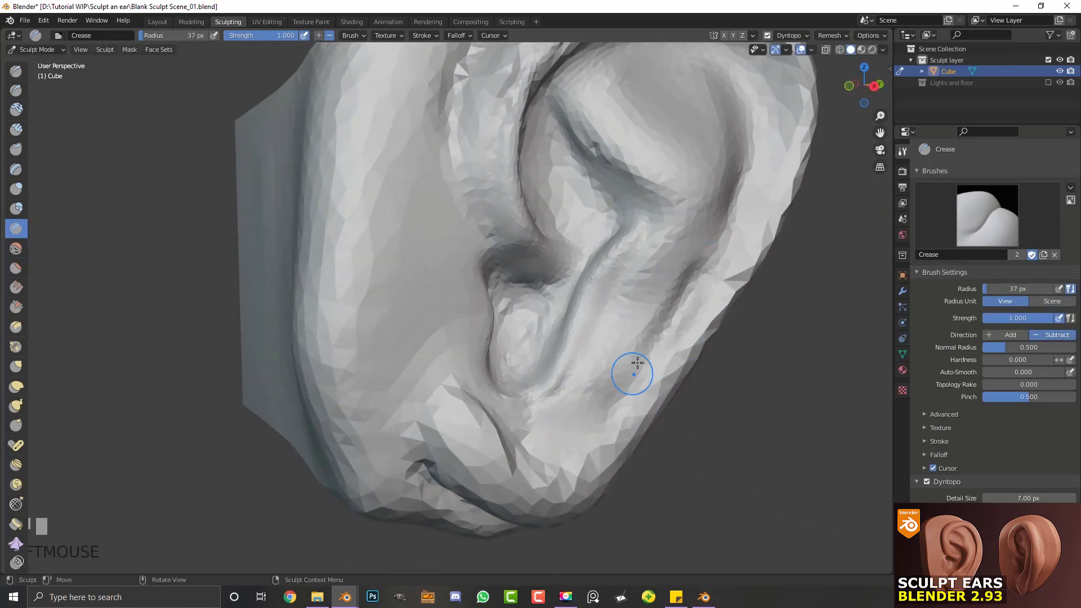
key("ctrl+z")
Step: Carve a groove between the antihelix and the outer helix rim down toward the lobe with Crease at a 22 px radius
key("f")
left_click(676, 316)
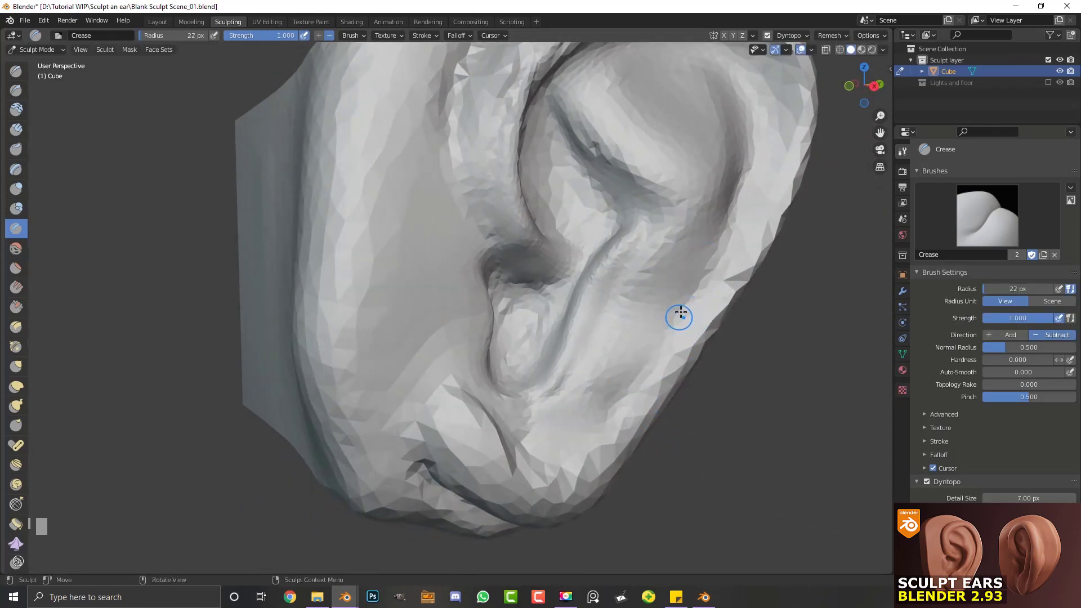
left_click_drag(704, 263, 618, 399)
left_click_drag(692, 288, 611, 407)
mouse_move(668, 325)
left_mouse_down()
mouse_move(592, 430)
mouse_move(563, 438)
left_mouse_up()
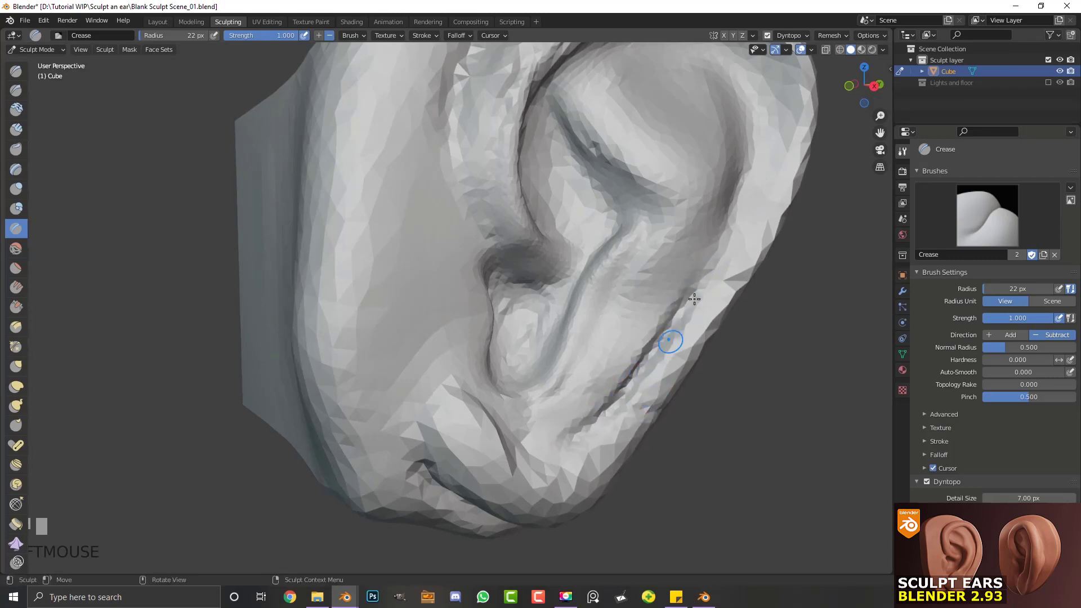
left_click_drag(741, 179, 650, 336)
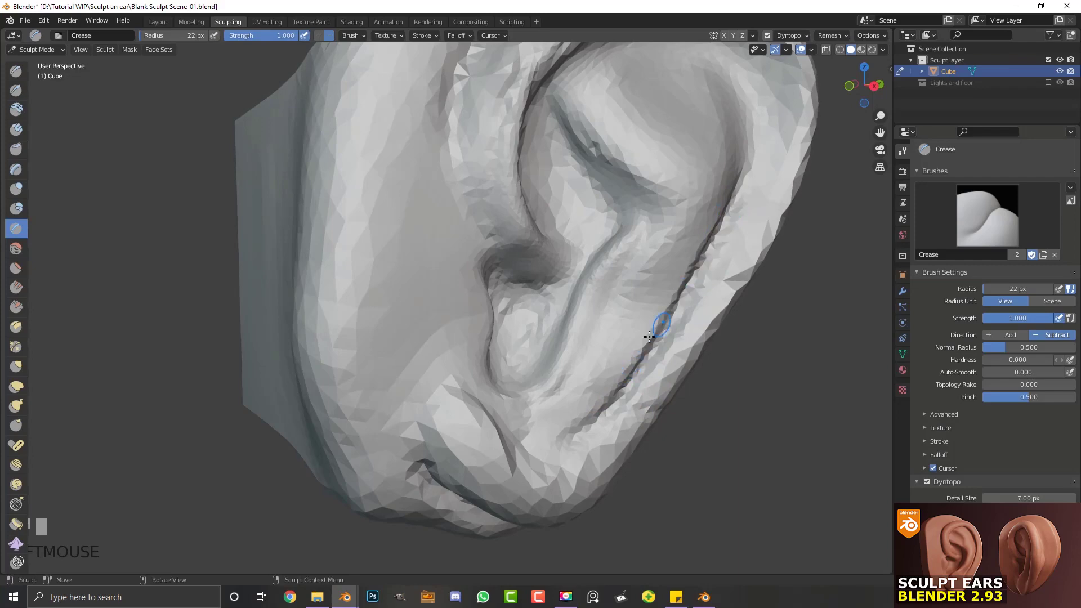
middle_click_drag(654, 374, 706, 315)
Step: Continue the crease up along the inside of the upper helix rim, viewing the ear from several angles
left_click_drag(726, 85, 739, 97)
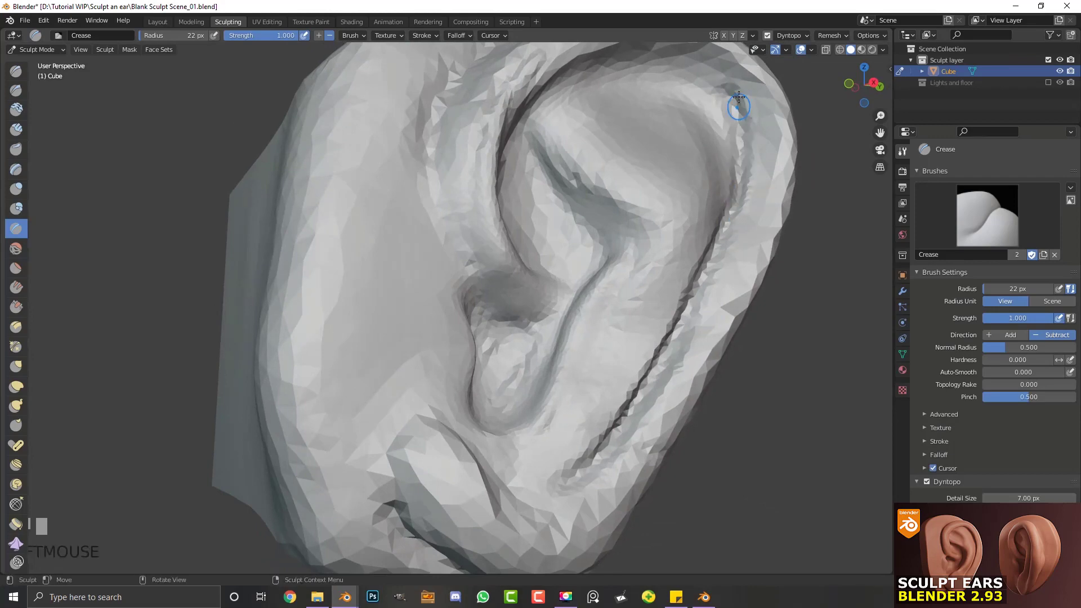
middle_click_drag(658, 62, 586, 156)
middle_click_drag(443, 227, 473, 248)
left_click_drag(364, 209, 467, 150)
left_click_drag(426, 156, 490, 150)
mouse_move(468, 147)
left_mouse_down()
mouse_move(364, 209)
mouse_move(353, 253)
left_mouse_up()
middle_click_drag(396, 277, 351, 270)
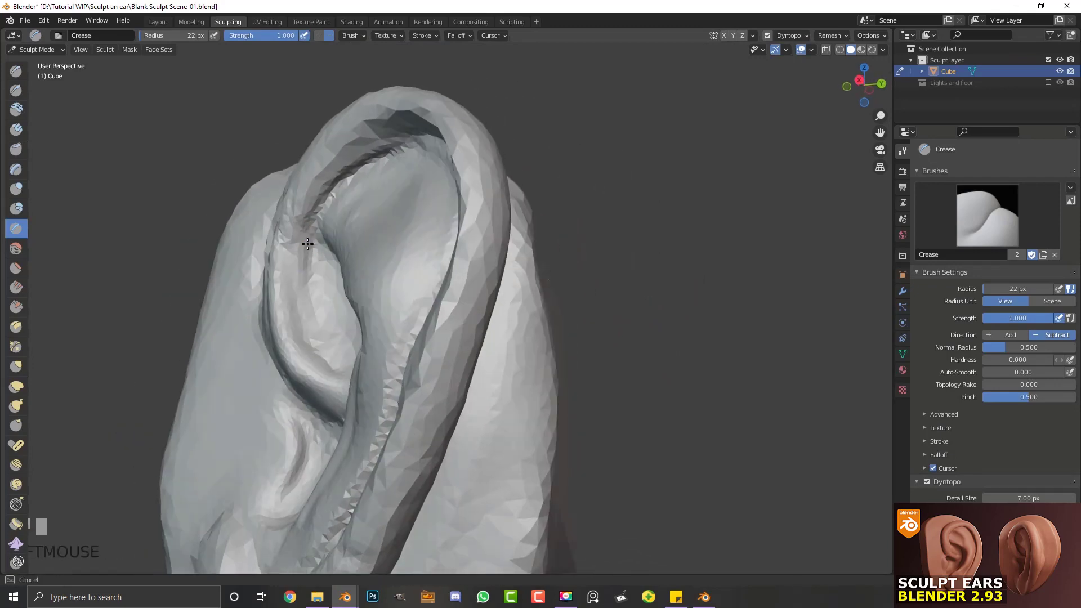
Step: Crease the inner edge of the helix from its front fold over the top and down the rear rim
mouse_move(304, 239)
left_mouse_down()
mouse_move(309, 329)
mouse_move(315, 211)
mouse_move(419, 151)
left_mouse_up()
middle_click_drag(380, 236, 451, 198)
mouse_move(551, 132)
left_mouse_down()
mouse_move(480, 136)
mouse_move(559, 130)
mouse_move(623, 185)
left_mouse_up()
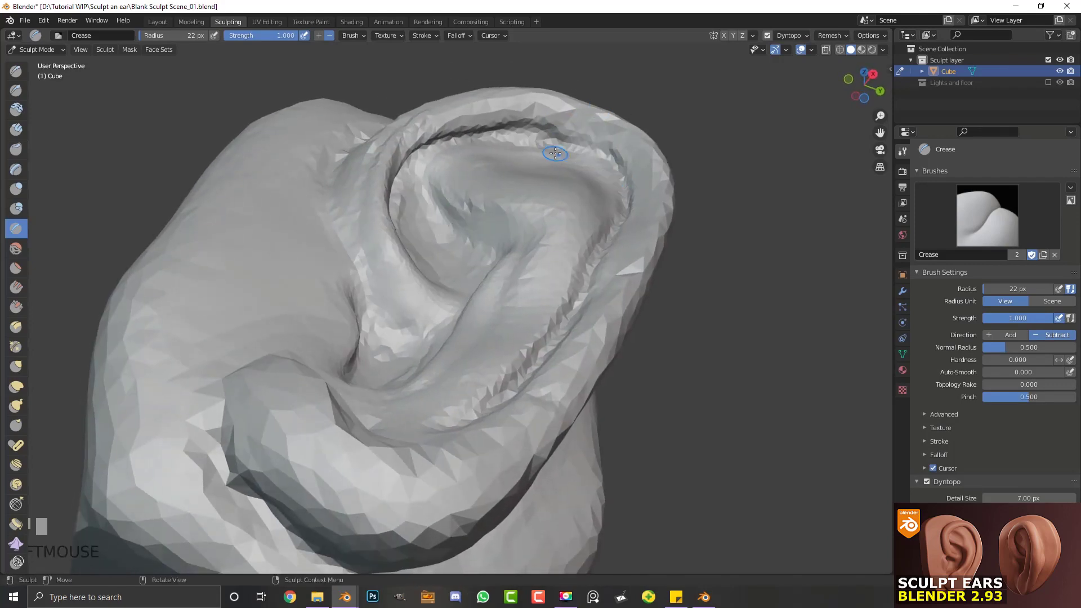
mouse_move(622, 162)
middle_mouse_down("ctrl")
mouse_move(580, 345)
mouse_move(596, 348)
mouse_move(564, 406)
mouse_move(574, 365)
middle_mouse_up("ctrl")
mouse_move(514, 394)
middle_mouse_down("alt")
mouse_move(545, 426)
mouse_move(458, 423)
mouse_move(507, 387)
mouse_move(516, 410)
mouse_move(513, 356)
middle_mouse_up("alt")
Step: Turn on smooth shading for Dyntopo and frame the ear closely in right side view
key("KP_3")
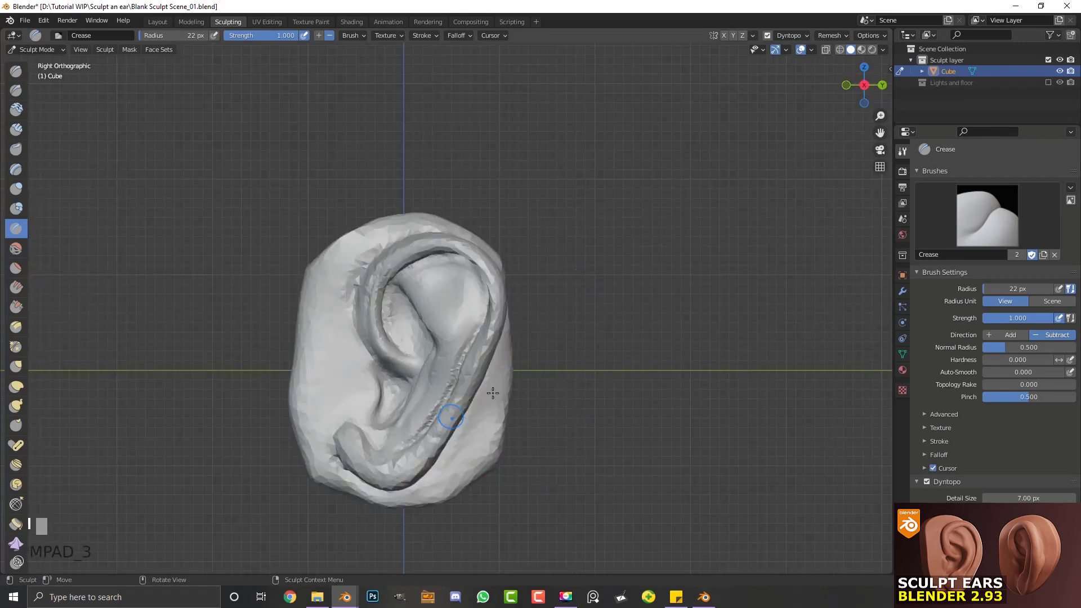
left_click(986, 535)
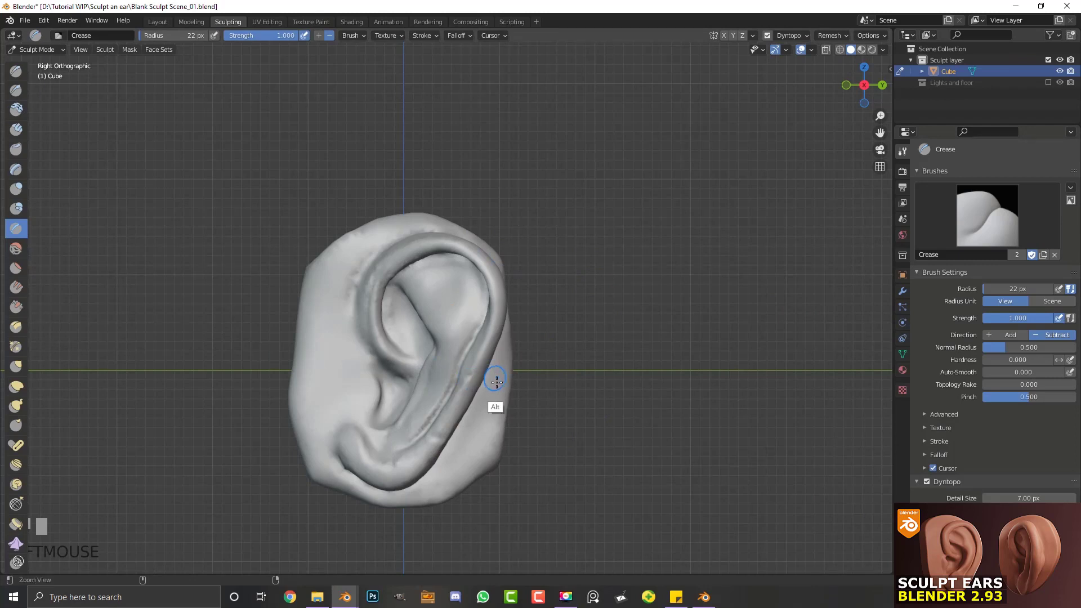
middle_click_drag(497, 379, 546, 312, "ctrl")
middle_click_drag(528, 396, 545, 327, "shift")
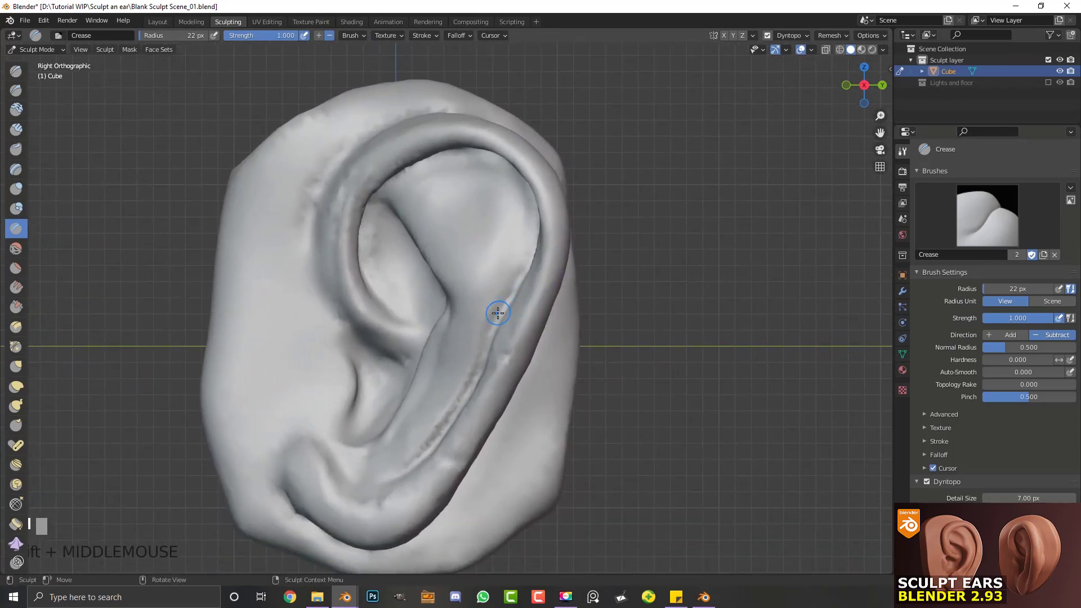
Step: Set the brush radius to 45 px and smooth the groove beside the antihelix and the front and outer edges of the helix
key("f")
left_click(534, 317)
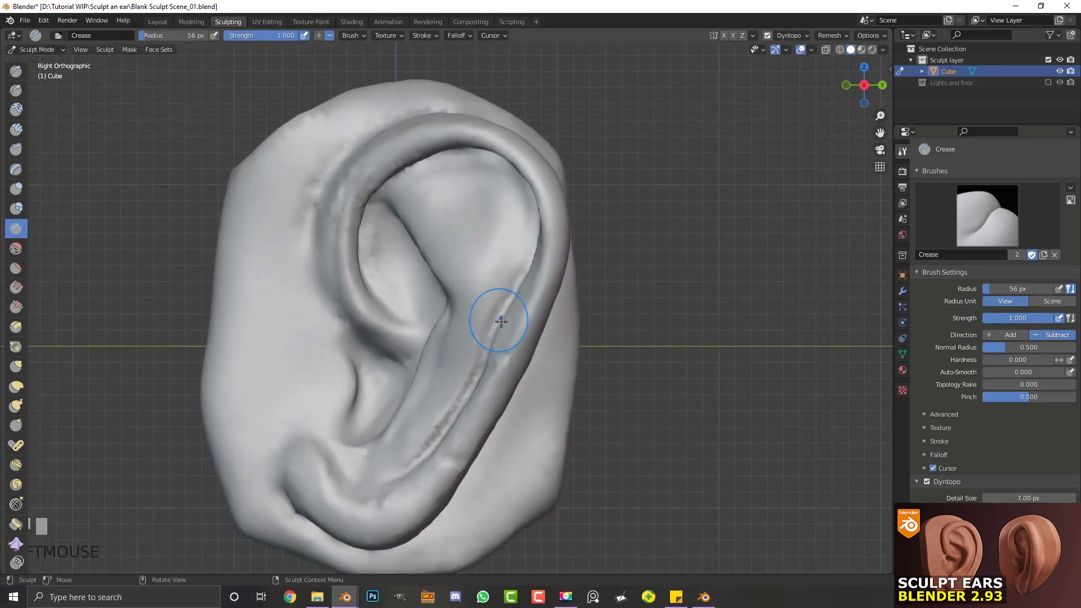
key("f")
left_click(527, 326)
mouse_move(511, 271)
left_mouse_down("shift")
mouse_move(417, 439)
mouse_move(394, 444)
mouse_move(386, 498)
mouse_move(366, 509)
mouse_move(326, 379)
mouse_move(326, 466)
mouse_move(295, 418)
mouse_move(294, 458)
mouse_move(311, 489)
mouse_move(302, 470)
mouse_move(261, 454)
mouse_move(296, 424)
left_mouse_up("shift")
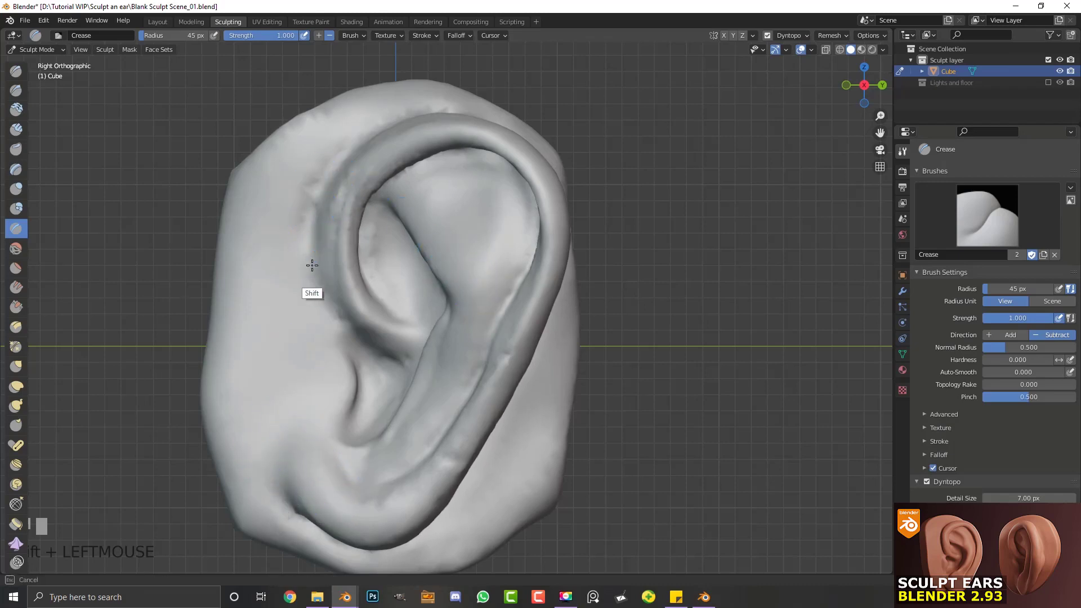
left_click_drag(312, 266, 340, 138, "shift")
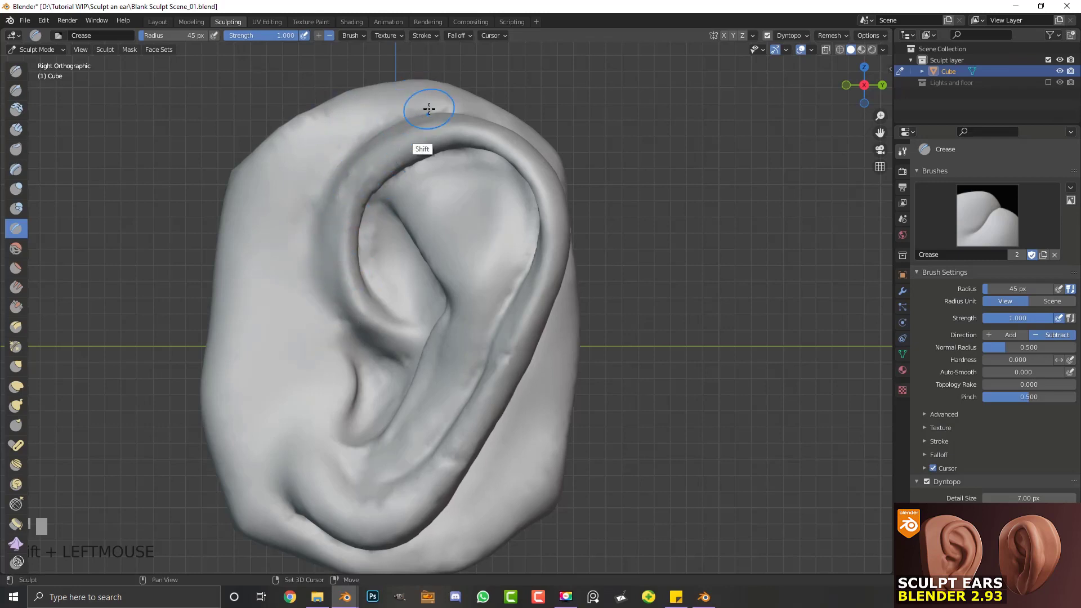
mouse_move(414, 144)
left_mouse_down("shift")
mouse_move(336, 213)
mouse_move(314, 268)
left_mouse_up("shift")
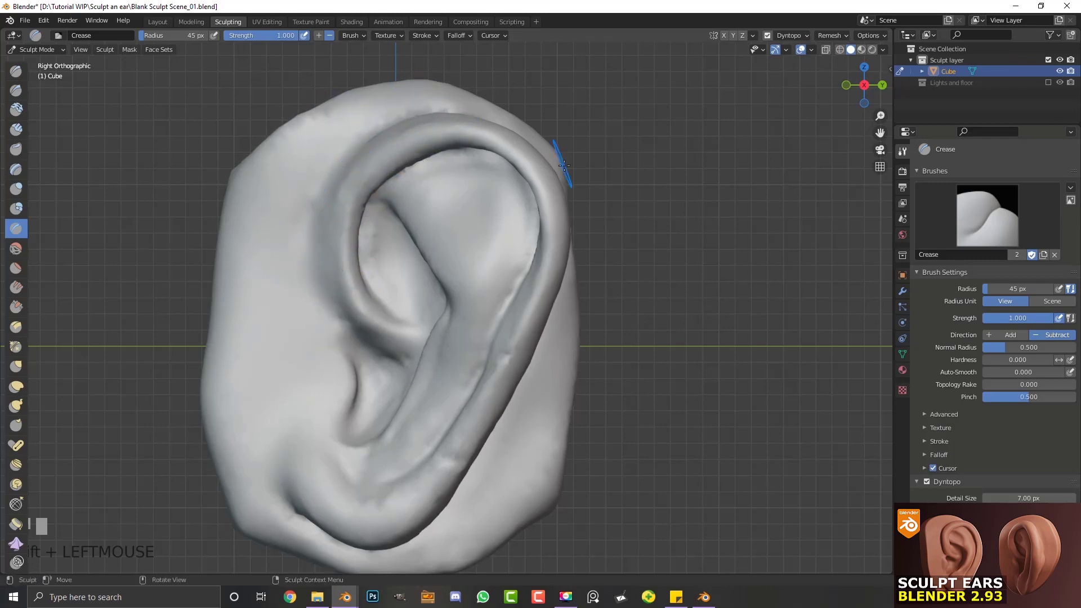
mouse_move(508, 286)
left_mouse_down("shift")
mouse_move(481, 349)
mouse_move(505, 343)
mouse_move(476, 430)
left_mouse_up("shift")
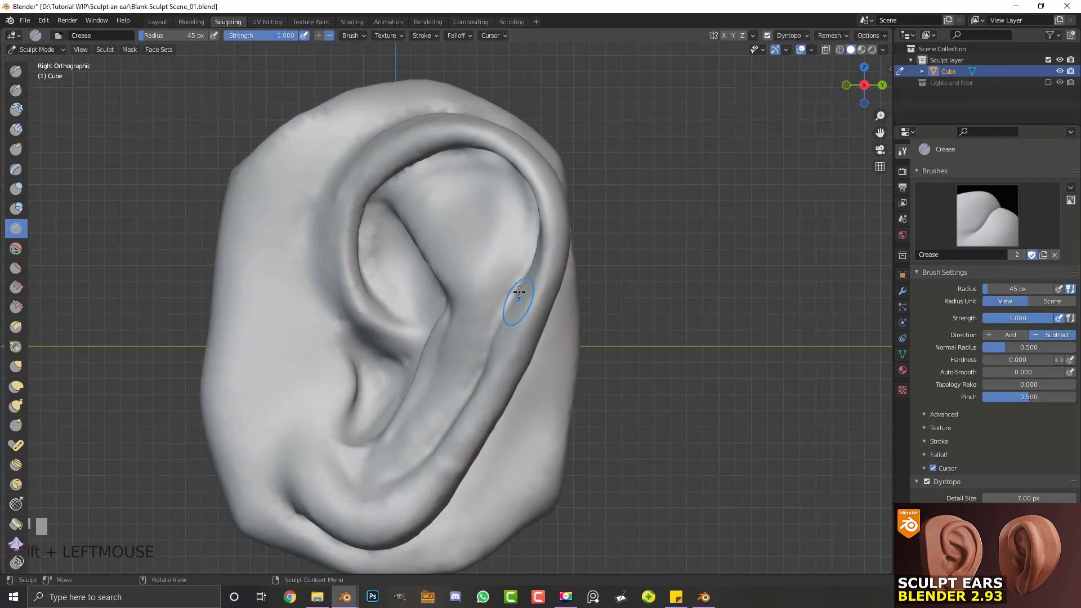
Step: Smooth the top and outer surface of the helix and the upper area where it meets the head
mouse_move(519, 291)
middle_mouse_down()
mouse_move(512, 366)
mouse_move(470, 313)
middle_mouse_up()
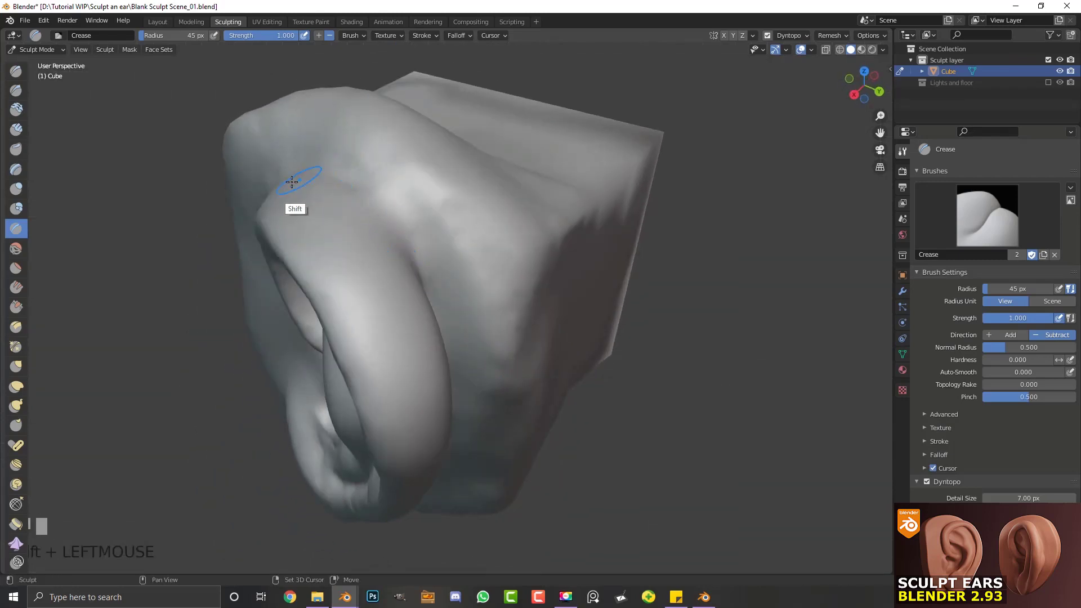
mouse_move(315, 255)
middle_mouse_down()
mouse_move(422, 296)
mouse_move(357, 212)
middle_mouse_up()
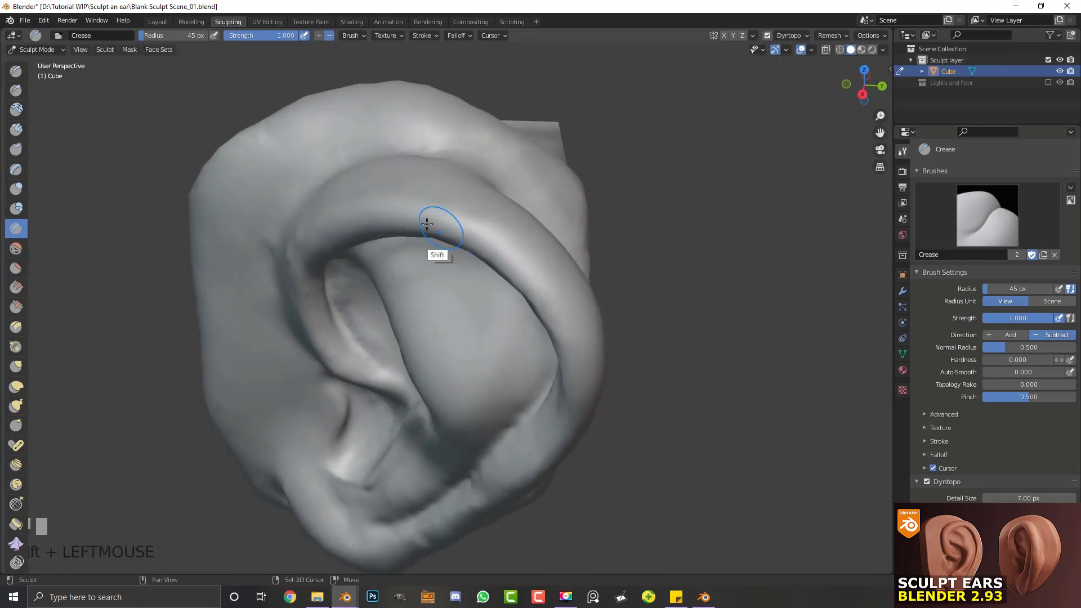
left_click_drag(507, 221, 517, 249, "shift")
middle_click_drag(606, 322, 338, 287)
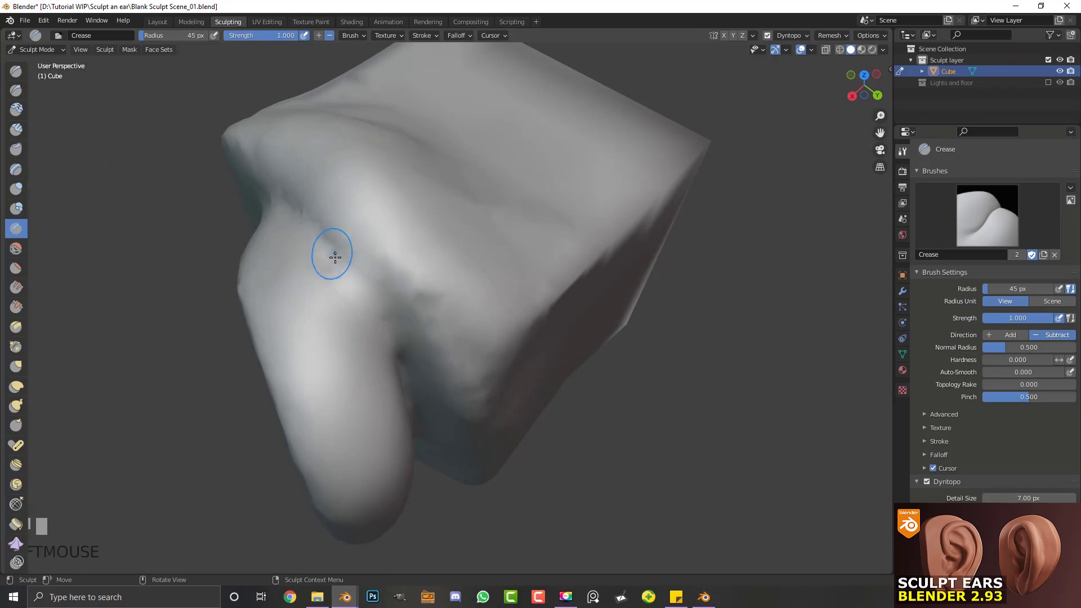
Step: Set the Crease brush radius to 38 px and crease the groove between the upper helix and the head
key("f")
left_click(359, 277)
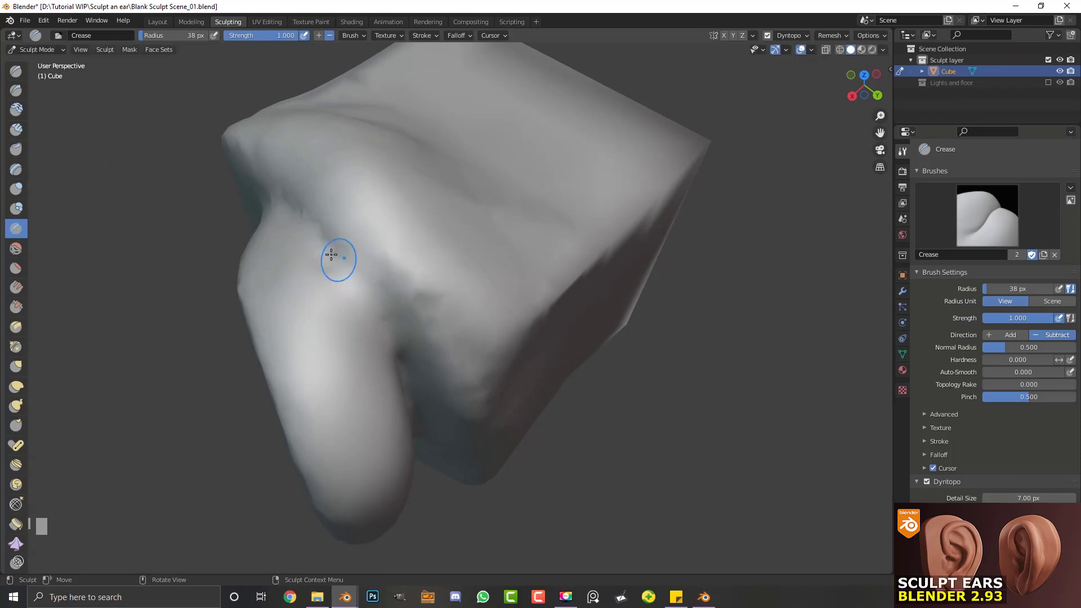
left_click_drag(335, 254, 380, 324)
middle_click_drag(441, 346, 414, 321)
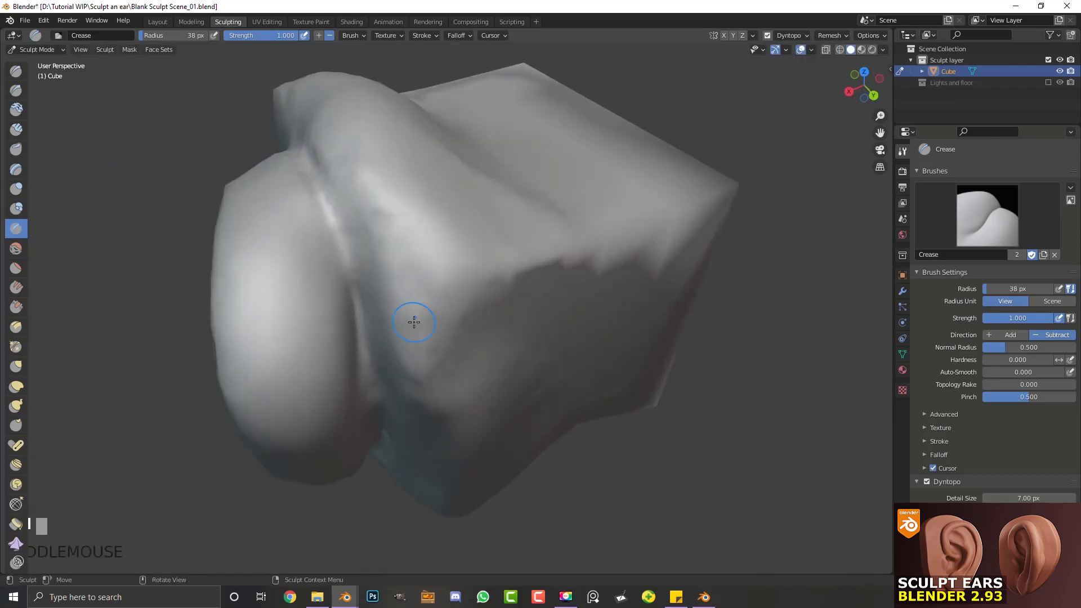
left_click_drag(328, 213, 347, 270)
mouse_move(369, 248)
middle_mouse_down()
mouse_move(479, 279)
mouse_move(554, 262)
middle_mouse_up()
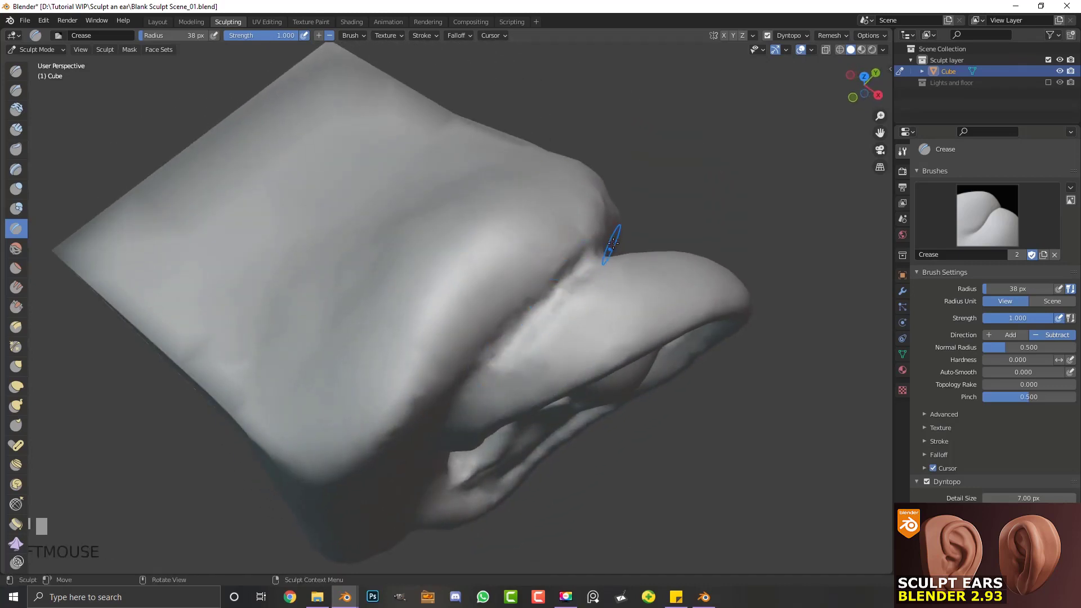
mouse_move(531, 352)
middle_mouse_down()
mouse_move(547, 336)
mouse_move(516, 298)
middle_mouse_up()
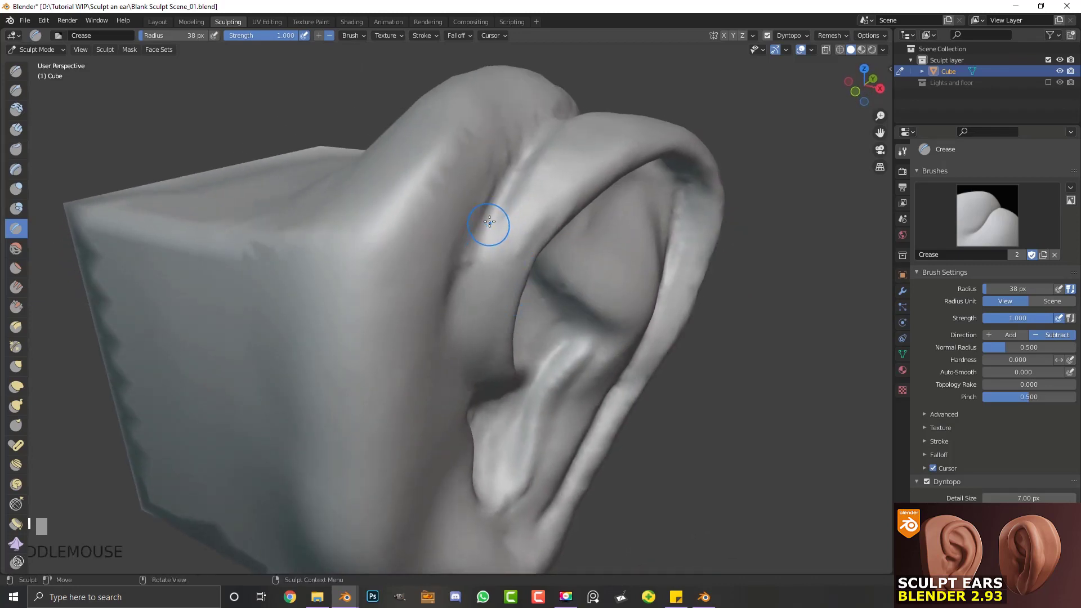
Step: Set the brush radius to 27 px and extend the crease down along the front edge of the helix
mouse_move(475, 321)
middle_mouse_down()
mouse_move(482, 345)
mouse_move(483, 314)
middle_mouse_up()
key("f")
left_click(478, 316)
left_click_drag(457, 292, 465, 361)
left_click_drag(452, 254, 465, 361)
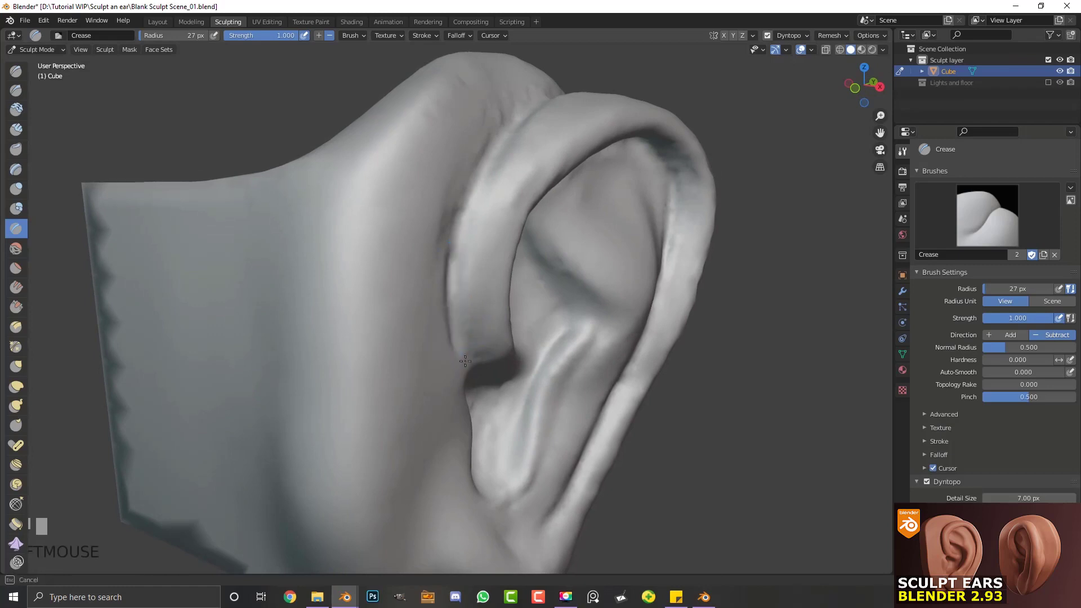
left_click_drag(456, 265, 475, 201)
middle_click_drag(489, 274, 491, 317)
mouse_move(471, 386)
left_mouse_down()
mouse_move(473, 345)
mouse_move(509, 266)
left_mouse_up()
left_click_drag(502, 286, 526, 237)
Step: Set the brush radius to 45 px and smooth the new crease along the front of the helix into the head
middle_click_drag(545, 366, 541, 353)
key("f")
left_click(554, 320)
left_click_drag(514, 202, 477, 306, "shift")
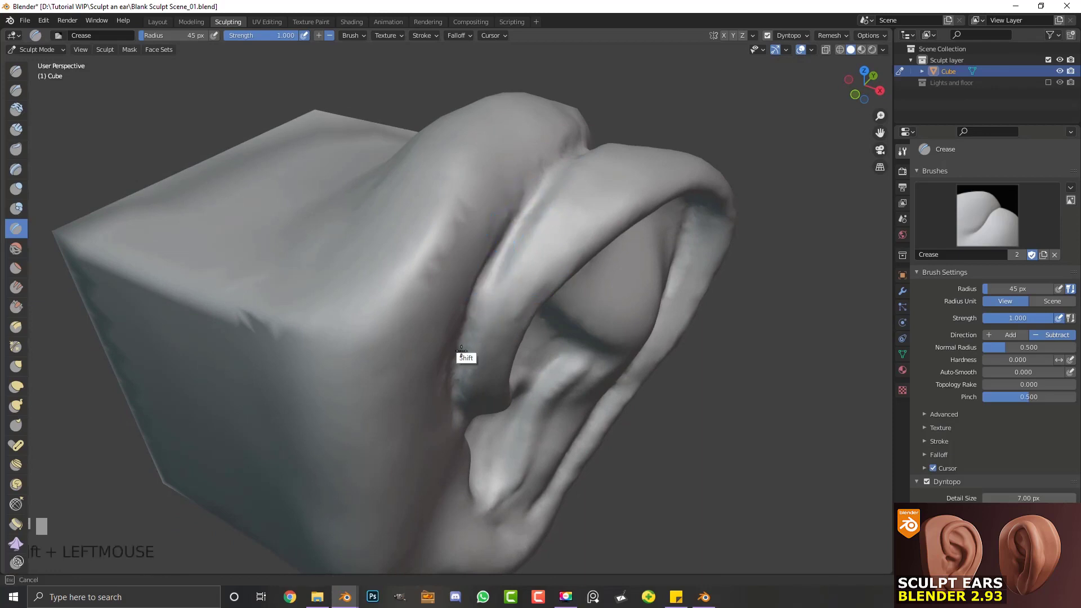
middle_click_drag(505, 430, 494, 378)
left_click_drag(434, 278, 456, 381, "shift")
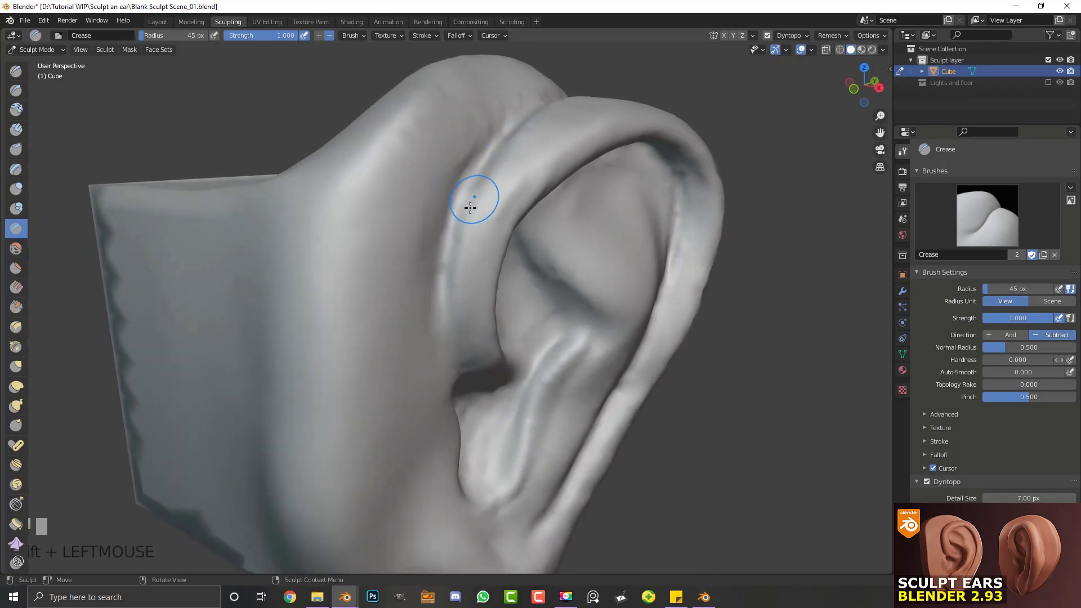
middle_click_drag(475, 198, 453, 244)
mouse_move(408, 245)
left_mouse_down("shift")
mouse_move(470, 109)
mouse_move(499, 89)
mouse_move(444, 225)
mouse_move(429, 288)
mouse_move(483, 116)
mouse_move(425, 319)
left_mouse_up("shift")
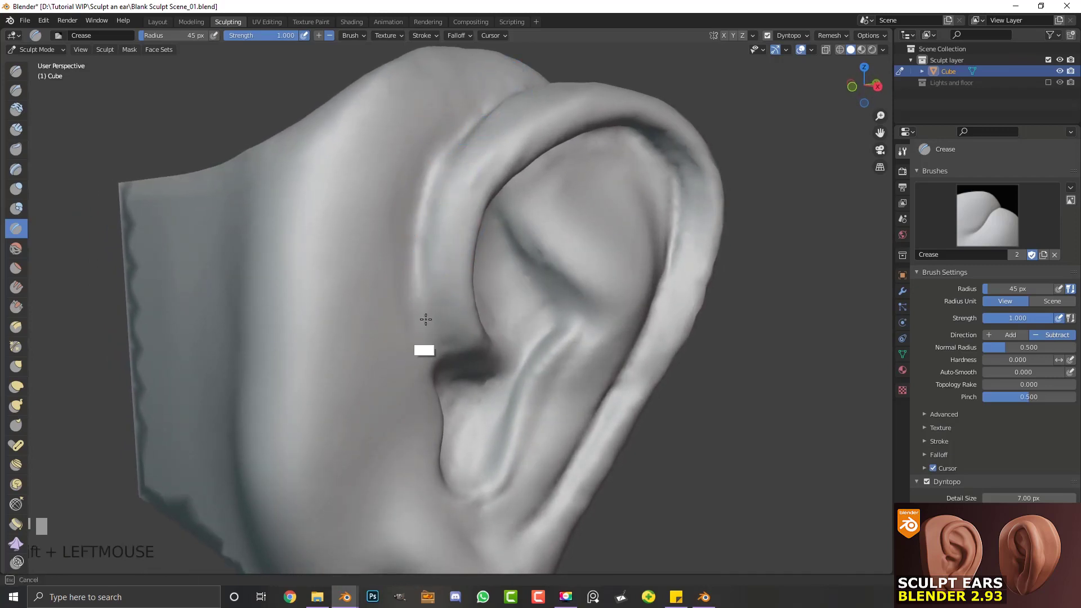
Step: Switch to the Clay Strips brush, set its radius to 39 px and build up the front fold of the helix toward the concha
middle_click_drag(677, 369, 627, 369, "alt")
key("KP_3")
mouse_move(572, 350)
middle_mouse_down("ctrl+alt")
mouse_move(505, 360)
mouse_move(569, 388)
mouse_move(572, 371)
mouse_move(504, 367)
middle_mouse_up("ctrl+alt")
key("c")
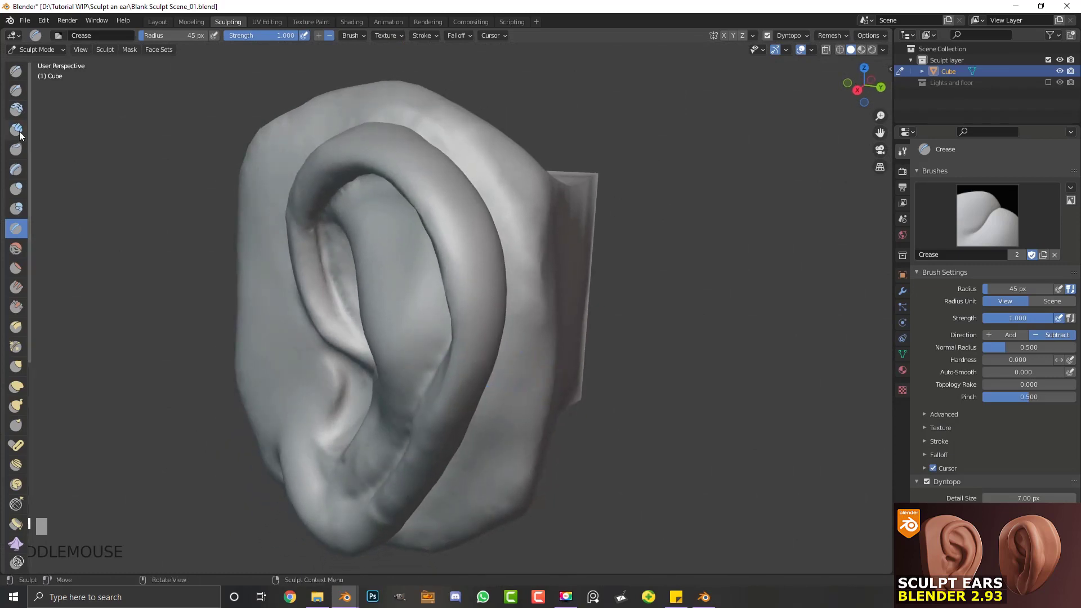
mouse_move(360, 329)
middle_mouse_down("ctrl")
mouse_move(374, 309)
mouse_move(363, 277)
middle_mouse_up("ctrl")
middle_click_drag(330, 336, 346, 329)
left_click_drag(273, 298, 327, 358)
key("f")
left_click(314, 341)
mouse_move(265, 248)
left_mouse_down()
mouse_move(303, 330)
mouse_move(342, 367)
left_mouse_up()
mouse_move(261, 267)
left_mouse_down()
mouse_move(352, 372)
mouse_move(306, 348)
mouse_move(343, 372)
left_mouse_up()
mouse_move(261, 245)
left_mouse_down()
mouse_move(358, 381)
mouse_move(265, 272)
mouse_move(298, 315)
left_mouse_up()
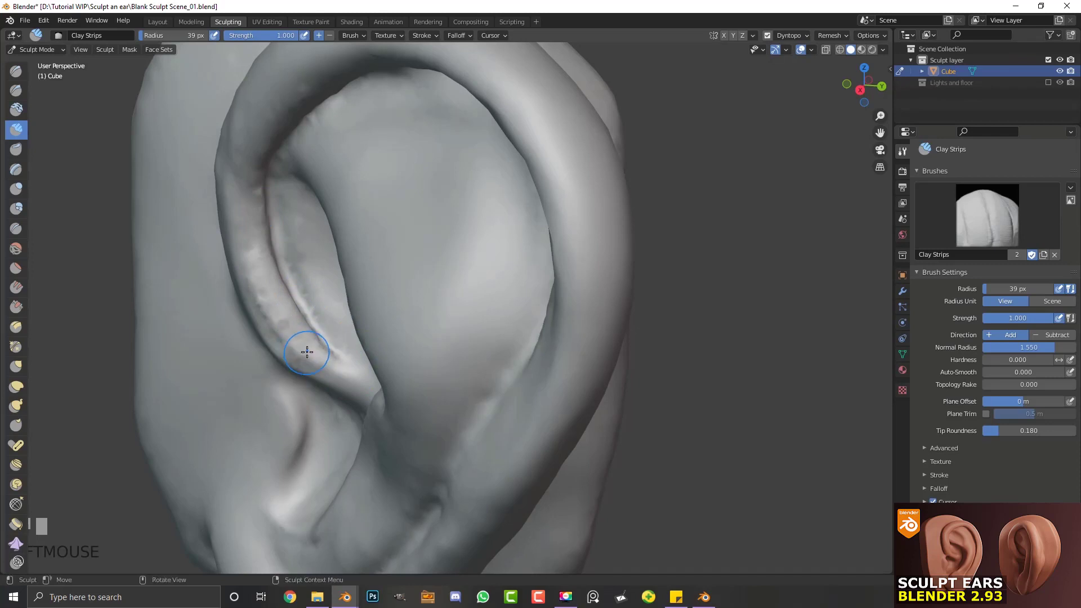
Step: Smooth the built-up front fold of the helix and return to the right side view
mouse_move(309, 356)
left_mouse_down("shift")
mouse_move(254, 263)
mouse_move(293, 287)
mouse_move(257, 163)
mouse_move(242, 182)
mouse_move(296, 54)
left_mouse_up("shift")
mouse_move(314, 380)
left_mouse_down("shift")
mouse_move(323, 386)
mouse_move(280, 369)
left_mouse_up("shift")
key("KP_3")
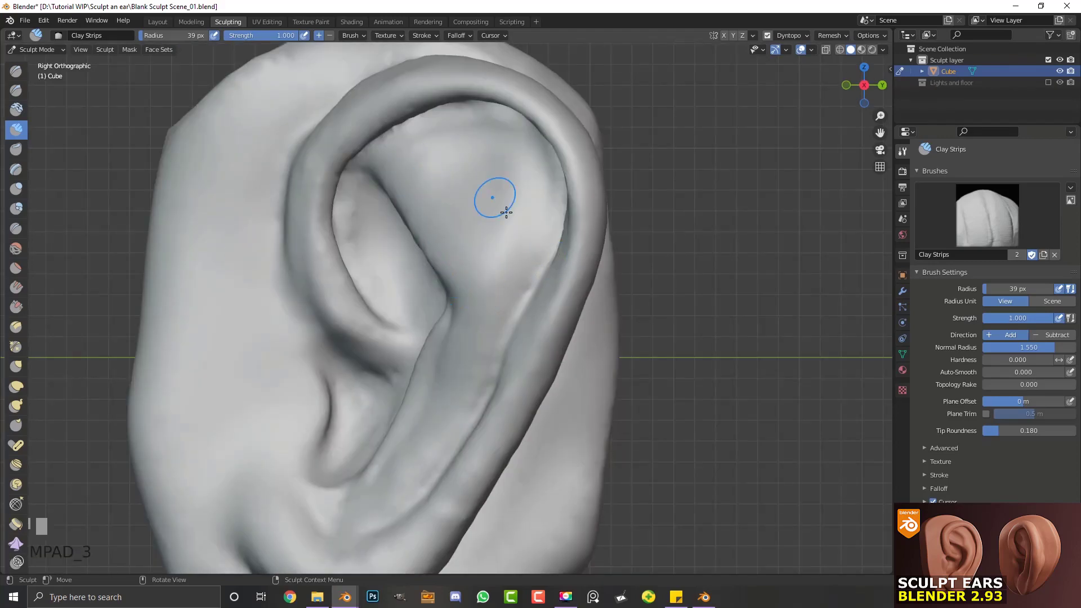
mouse_move(601, 362)
middle_mouse_down("ctrl")
mouse_move(579, 465)
mouse_move(587, 403)
mouse_move(574, 394)
mouse_move(675, 394)
mouse_move(684, 419)
mouse_move(522, 381)
mouse_move(580, 381)
middle_mouse_up("ctrl")
key("KP_3")
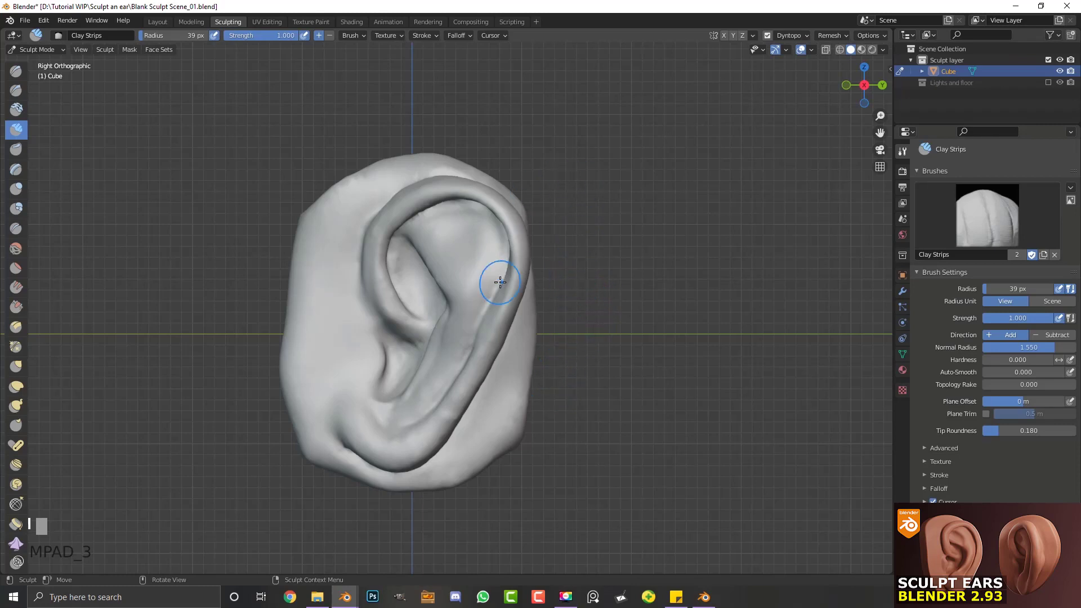
Step: Carve a shallow hollow into the upper antihelix with subtracting Clay Strips and smooth its edges
mouse_move(514, 220)
middle_mouse_down("ctrl")
mouse_move(541, 186)
mouse_move(518, 198)
middle_mouse_up("ctrl")
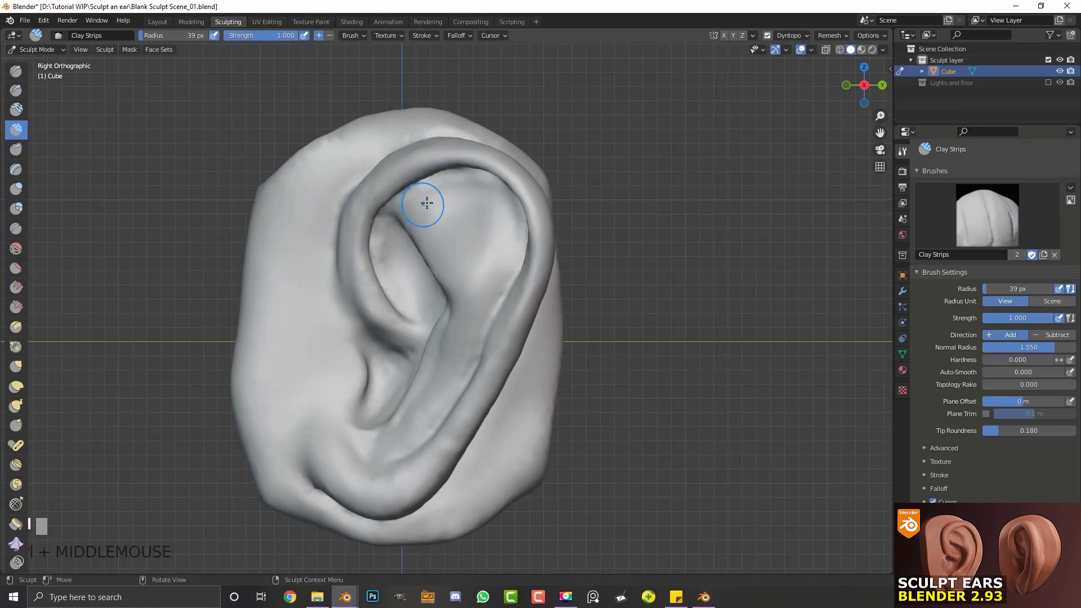
left_click_drag(429, 207, 456, 248, "ctrl")
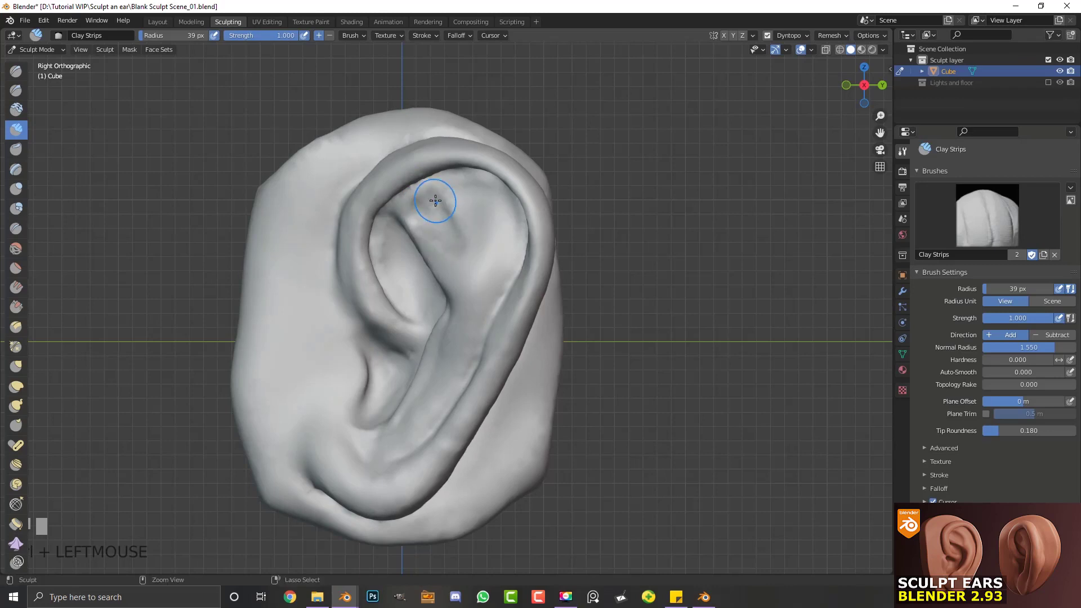
left_click_drag(435, 201, 448, 210, "shift")
mouse_move(456, 255)
left_mouse_down("shift")
mouse_move(446, 224)
mouse_move(418, 227)
mouse_move(449, 264)
left_mouse_up("shift")
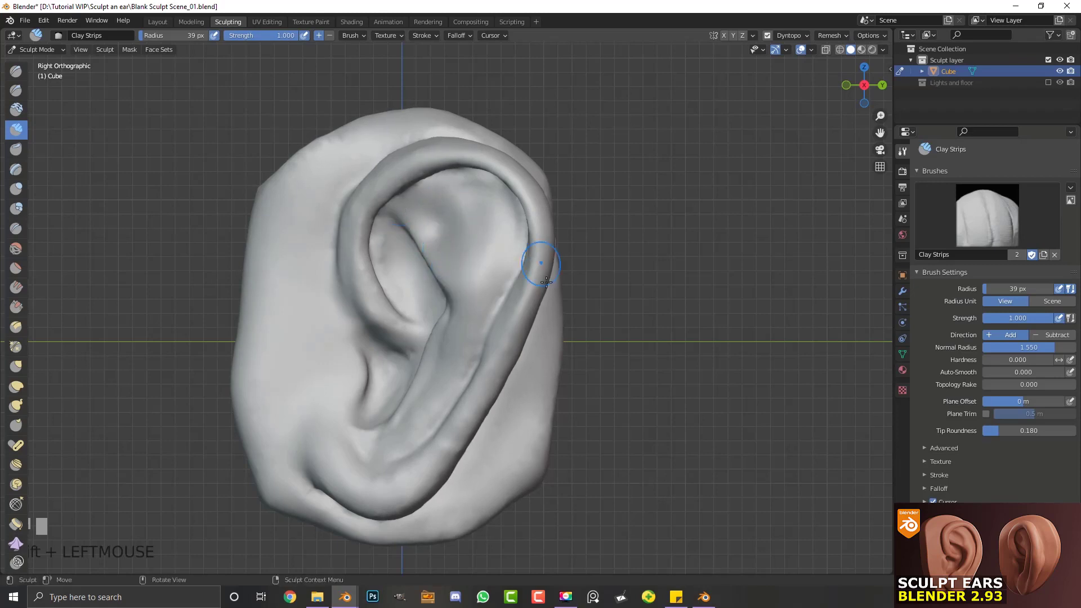
mouse_move(546, 282)
middle_mouse_down("ctrl")
mouse_move(555, 330)
mouse_move(535, 390)
mouse_move(560, 390)
mouse_move(623, 328)
mouse_move(605, 346)
middle_mouse_up("ctrl")
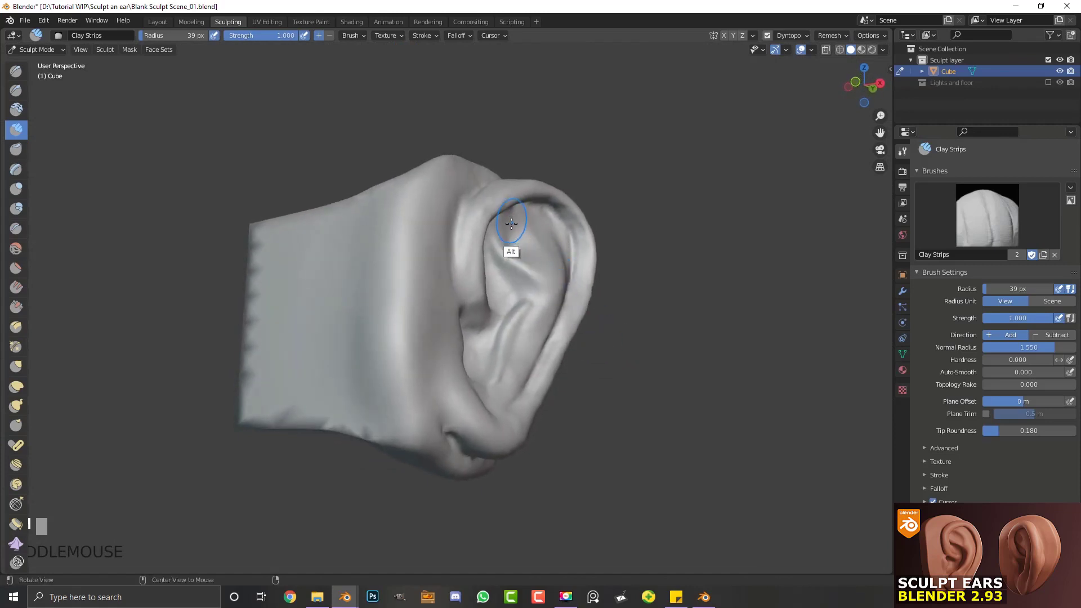
mouse_move(615, 290)
middle_mouse_down()
mouse_move(579, 312)
mouse_move(562, 343)
mouse_move(584, 343)
mouse_move(563, 304)
middle_mouse_up()
mouse_move(517, 281)
left_mouse_down("shift")
mouse_move(506, 277)
mouse_move(513, 291)
left_mouse_up("shift")
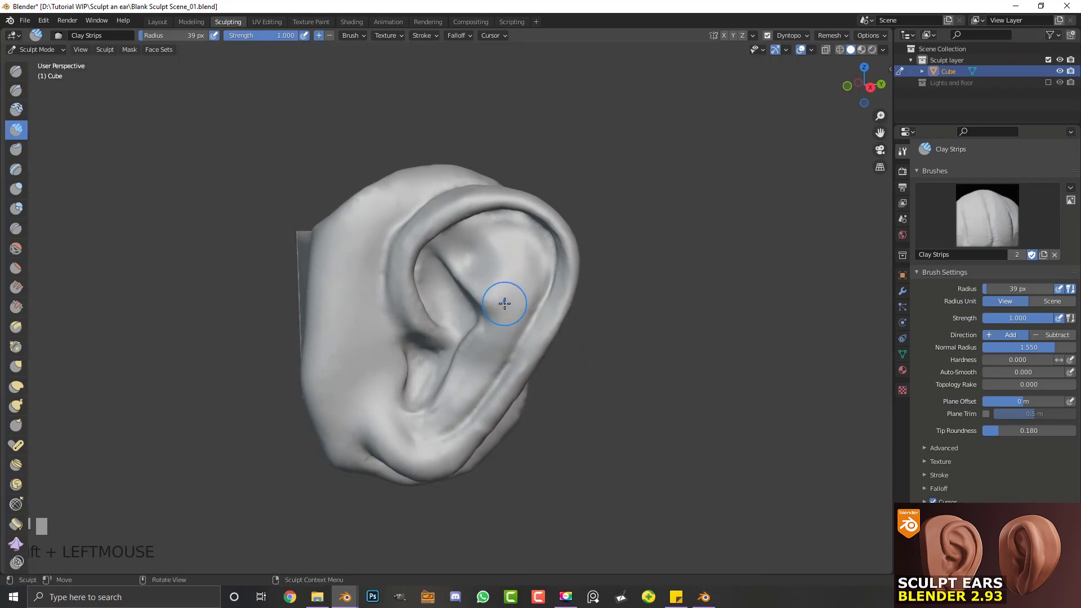
key("KP_3")
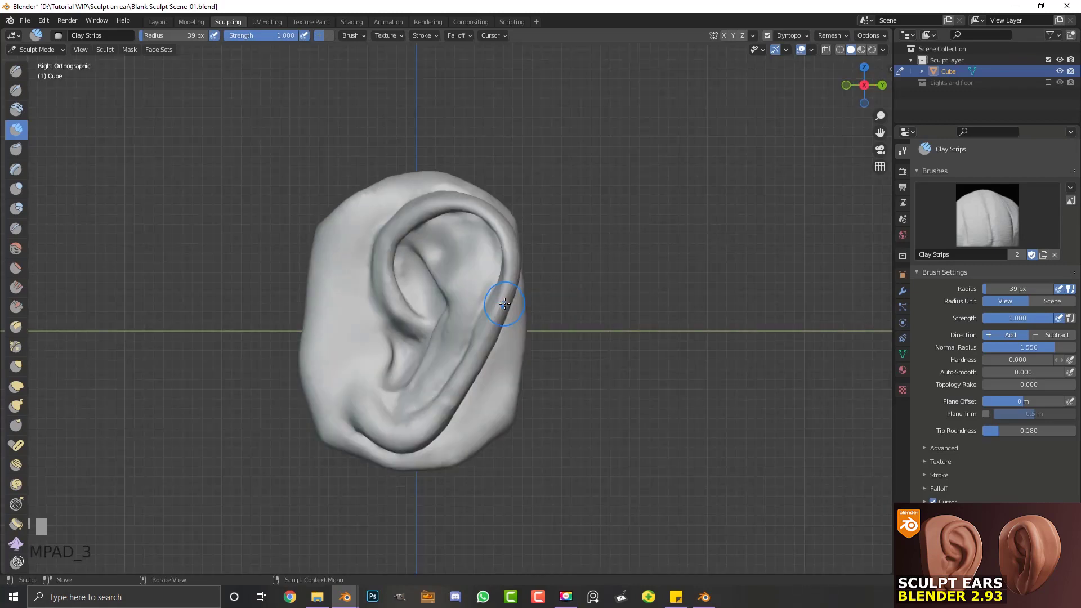